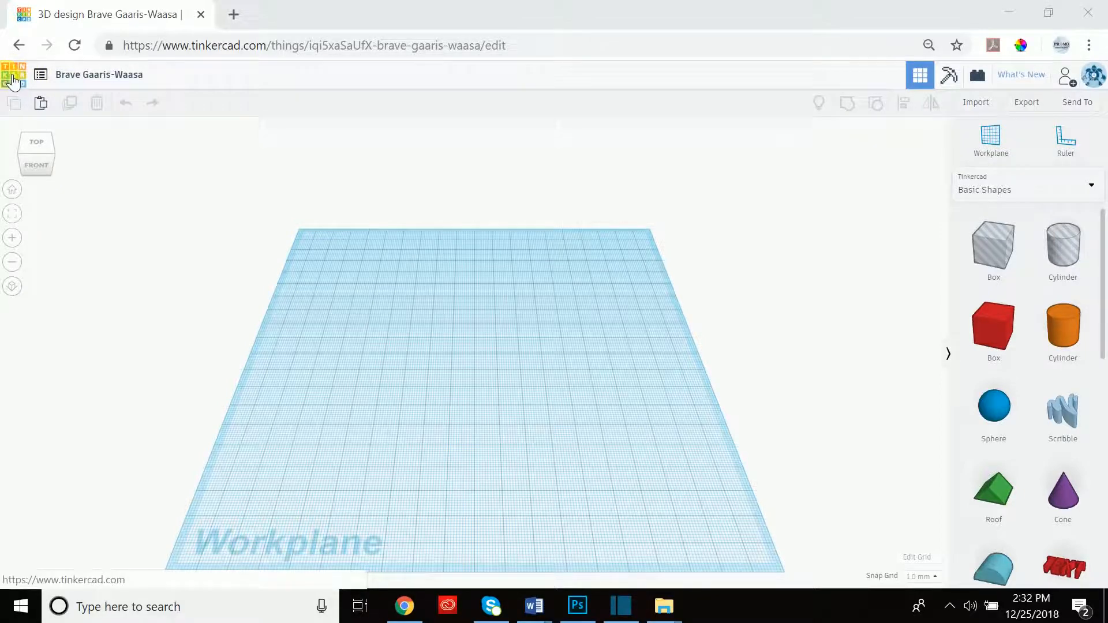
Browse the list of saved designs, then close it.
{"action": "left_click", "coordinate": [46, 73]}
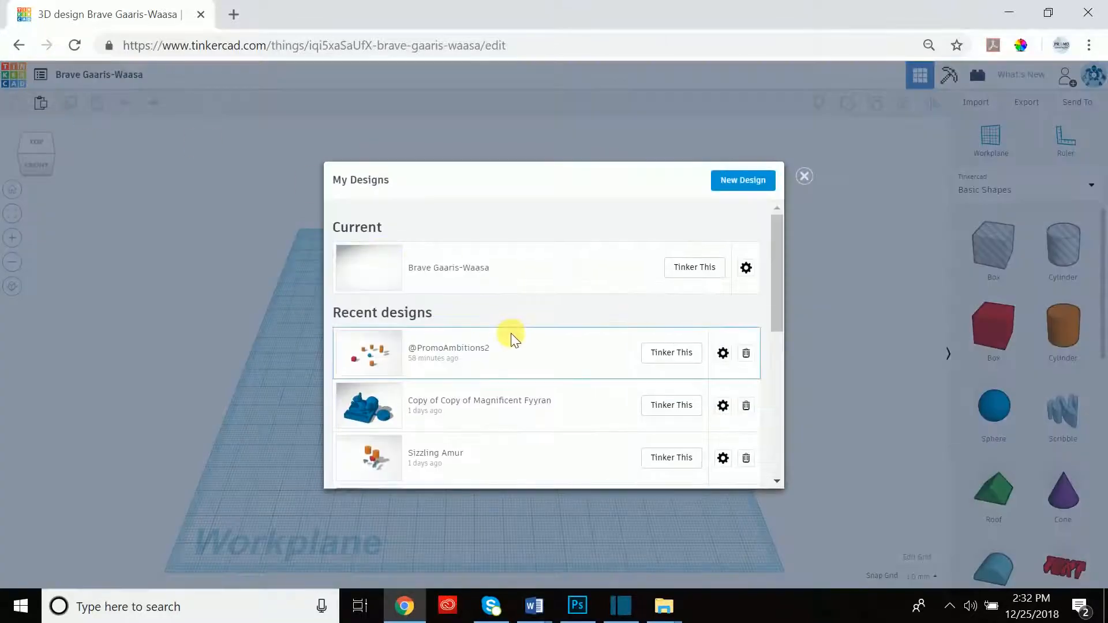
{"action": "scroll", "coordinate": [511, 333], "scroll_direction": "down", "scroll_amount": 3}
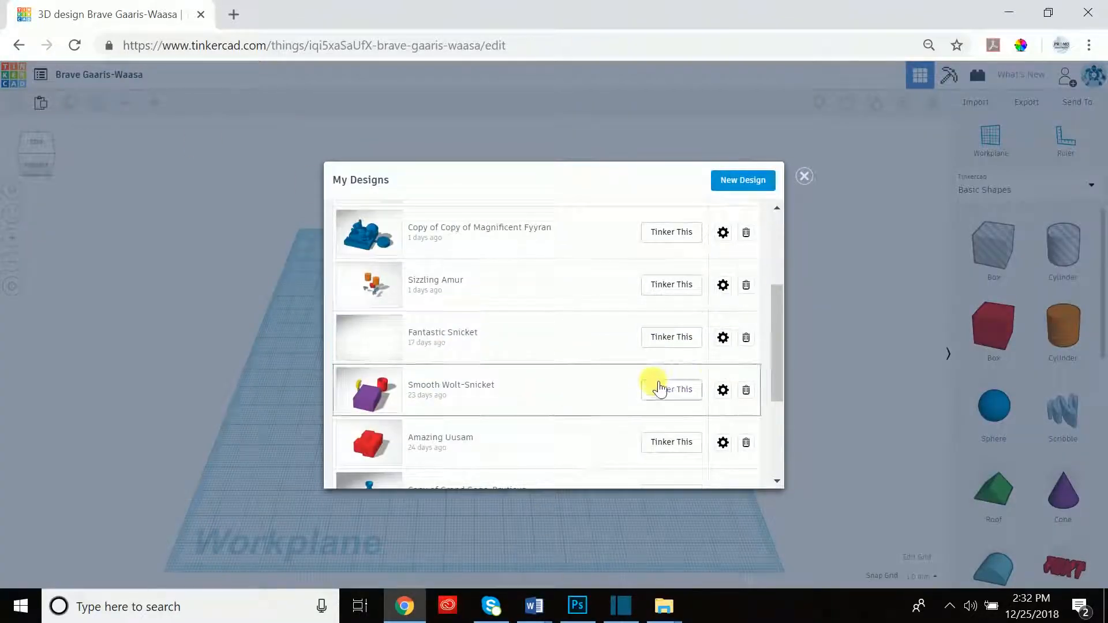
{"action": "scroll", "coordinate": [656, 381], "scroll_direction": "up", "scroll_amount": 5}
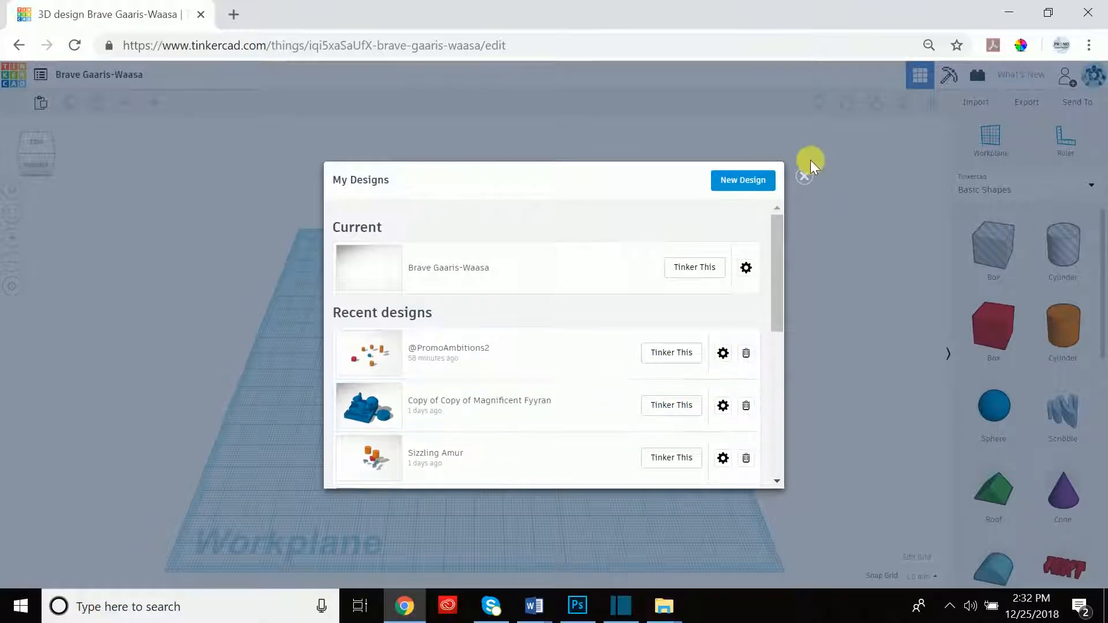
{"action": "left_click", "coordinate": [804, 176]}
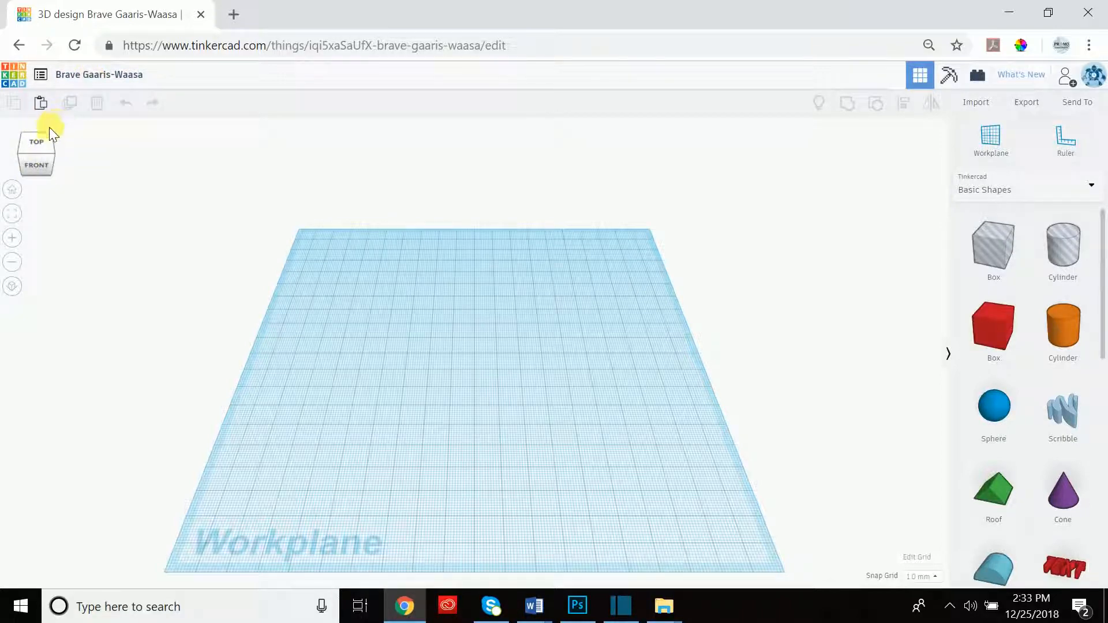
Rename the design to the social-media handle.
{"action": "left_click", "coordinate": [101, 81]}
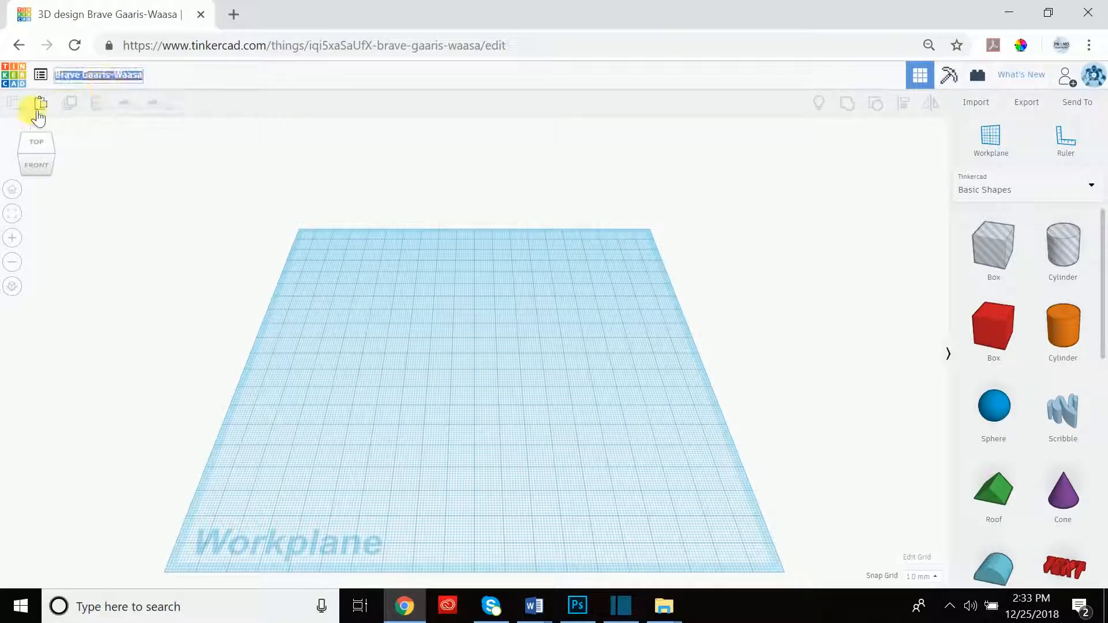
{"action": "type", "text": "@"}
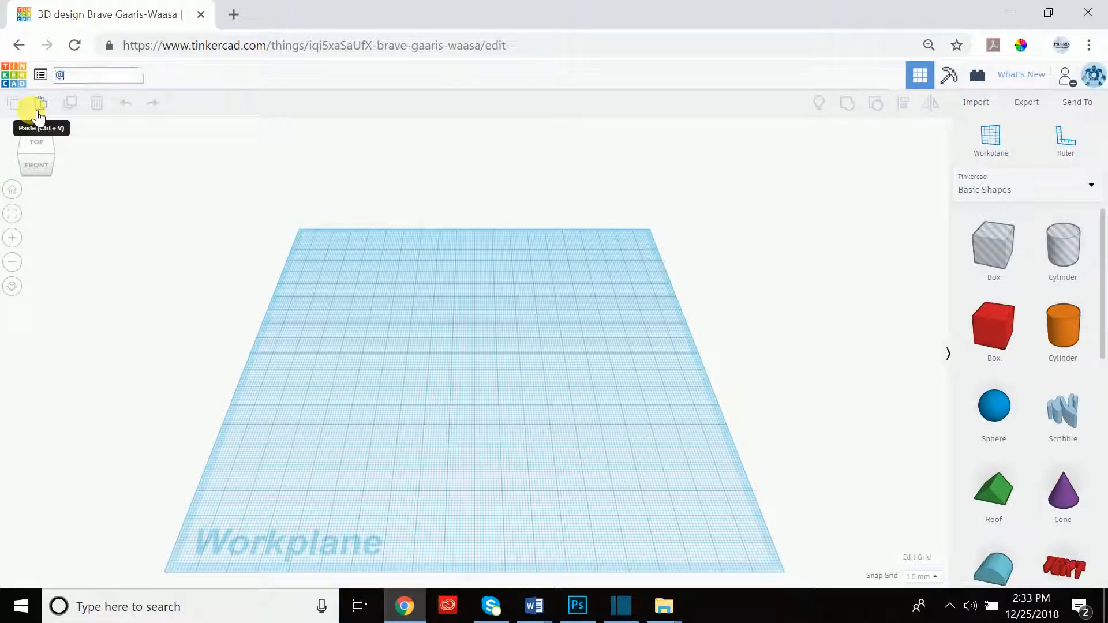
{"action": "type", "text": "PromoAmbitions"}
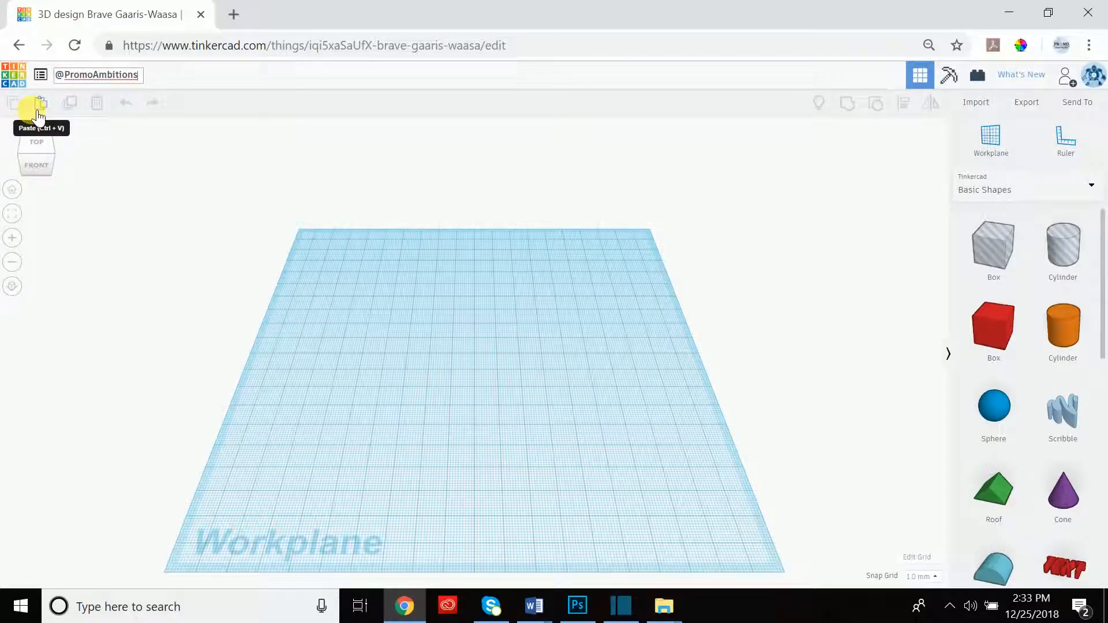
{"action": "left_click", "coordinate": [123, 143]}
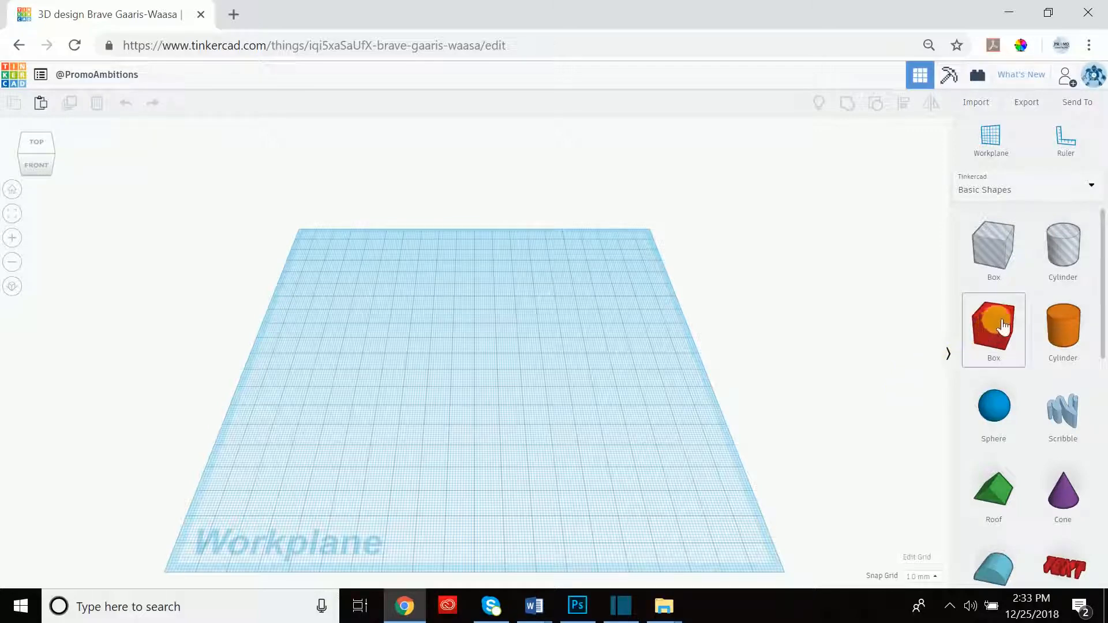
Drop a red Box front-right, a blue Sphere at centre and an orange Cylinder back-left.
{"action": "left_click_drag", "start_coordinate": [972, 342], "coordinate": [689, 524]}
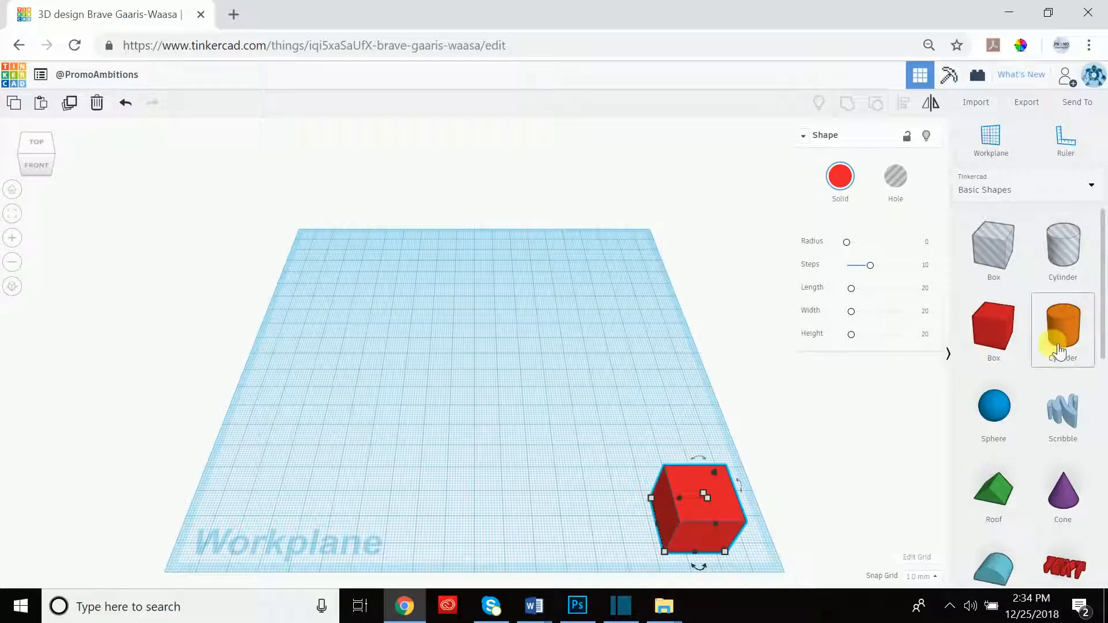
{"action": "left_click_drag", "start_coordinate": [1000, 427], "coordinate": [481, 367]}
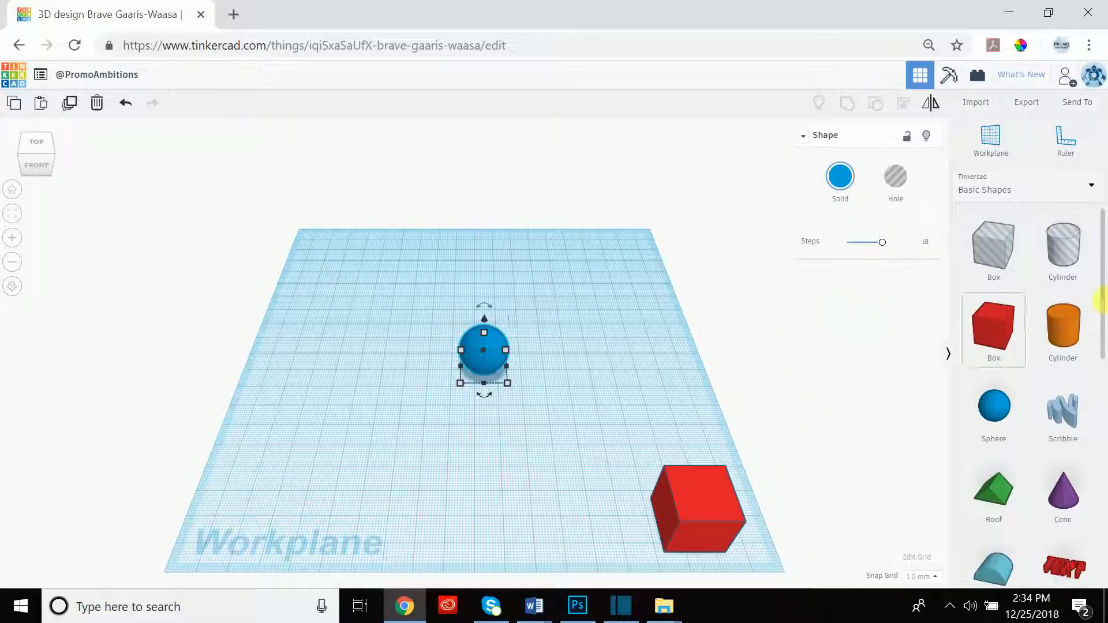
{"action": "left_click_drag", "start_coordinate": [1071, 330], "coordinate": [323, 251]}
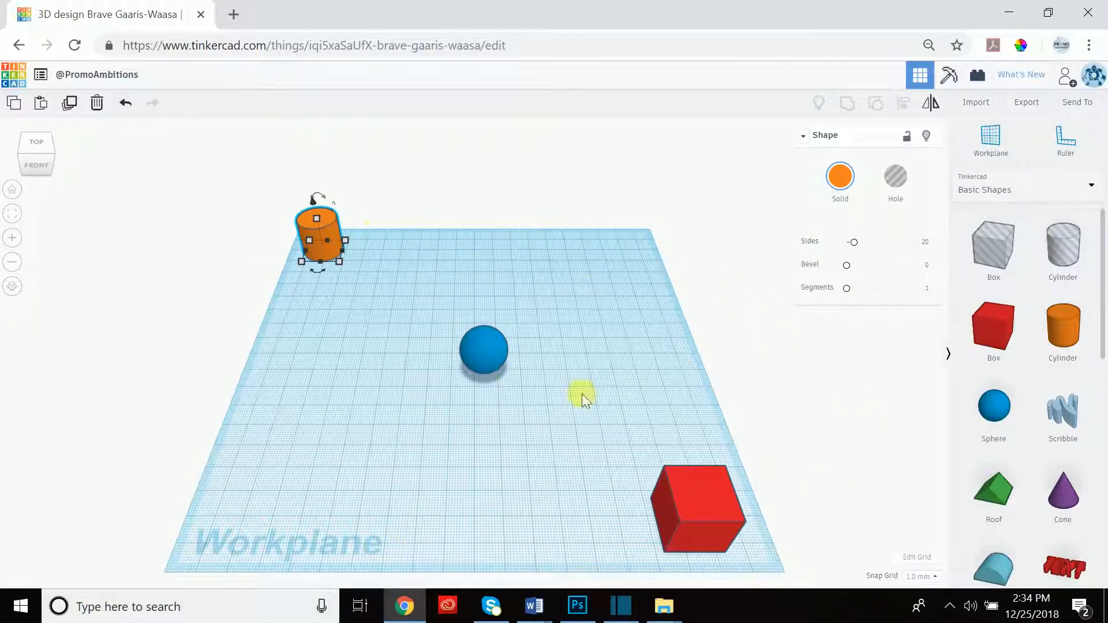
{"action": "left_click", "coordinate": [37, 141]}
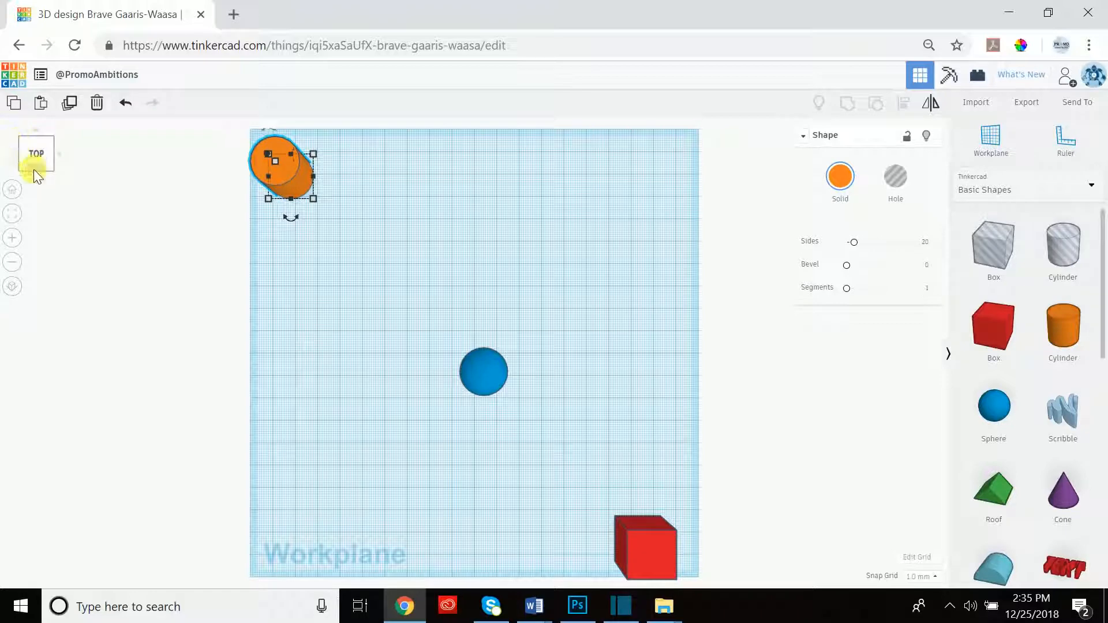
{"action": "left_click", "coordinate": [61, 155]}
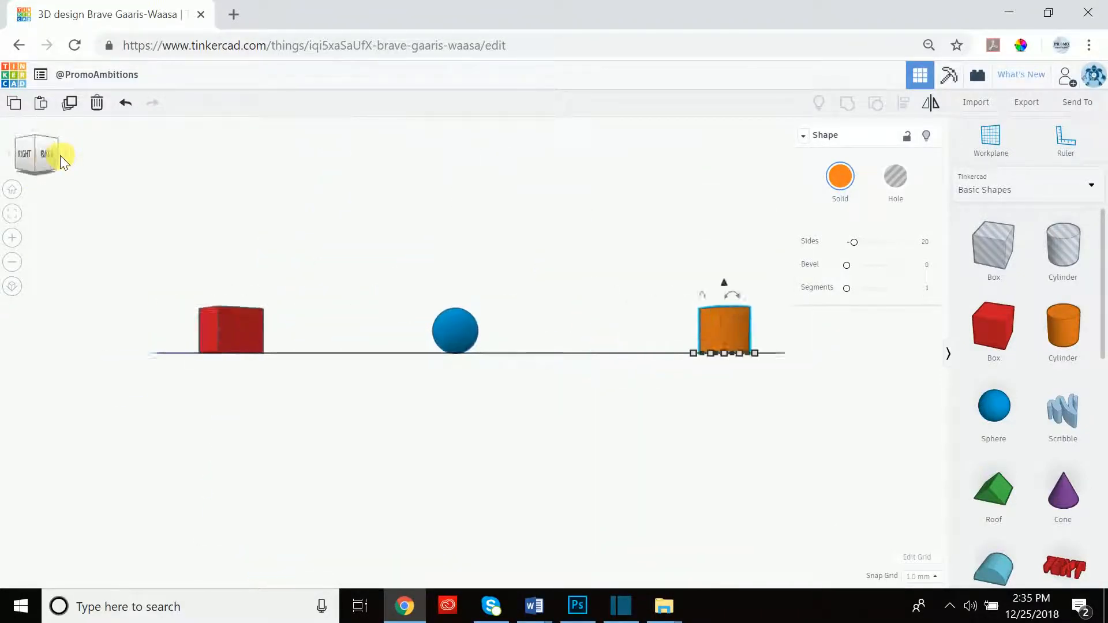
{"action": "left_click", "coordinate": [60, 154]}
{"action": "left_click", "coordinate": [60, 155]}
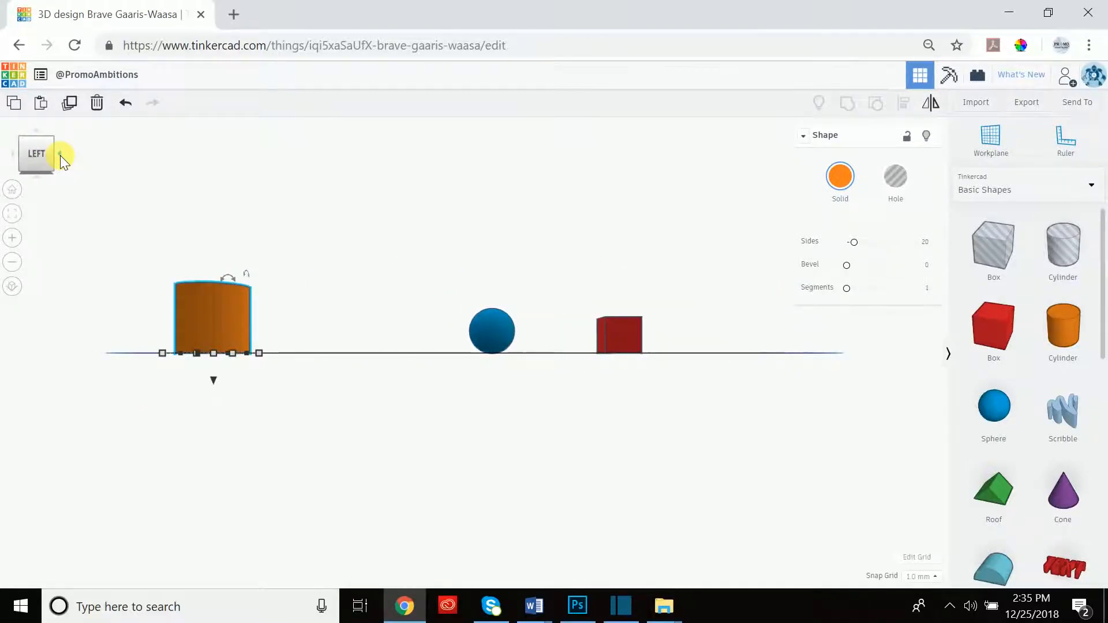
{"action": "left_click", "coordinate": [40, 175]}
{"action": "left_click", "coordinate": [39, 174]}
{"action": "left_click", "coordinate": [39, 175]}
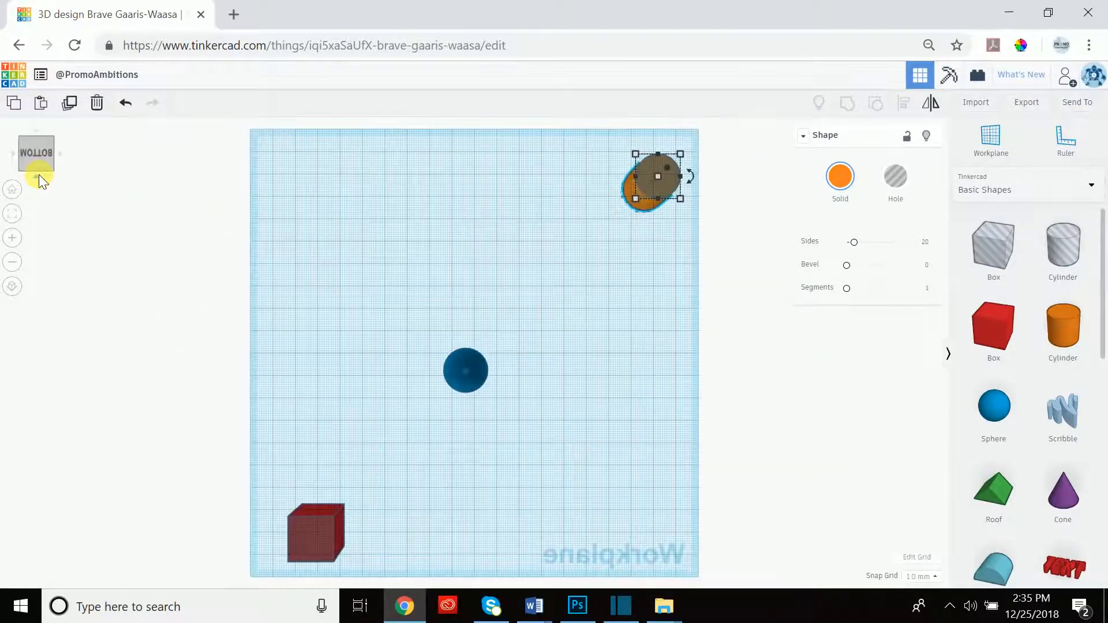
{"action": "left_click", "coordinate": [39, 175]}
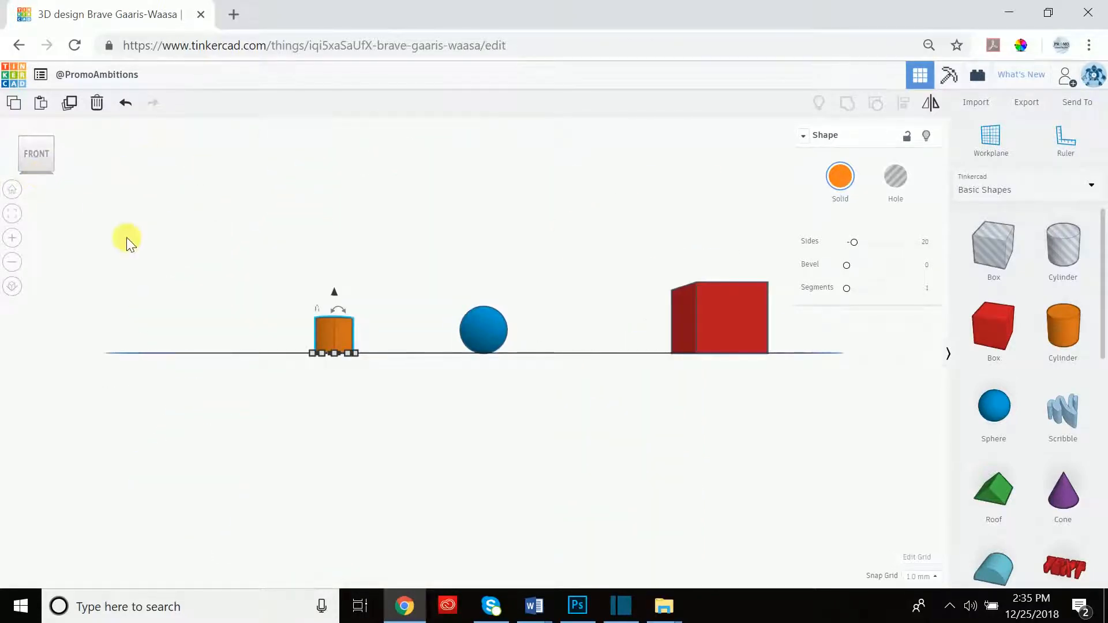
{"action": "left_click", "coordinate": [16, 196]}
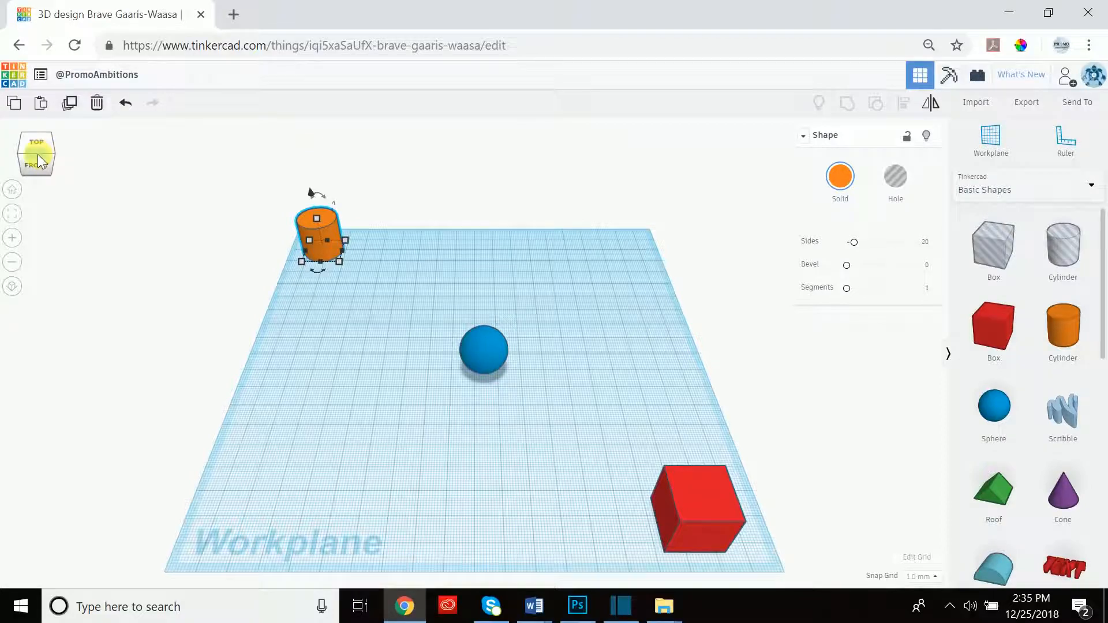
{"action": "mouse_move", "coordinate": [37, 154]}
{"action": "left_mouse_down"}
{"action": "mouse_move", "coordinate": [52, 137]}
{"action": "mouse_move", "coordinate": [20, 143]}
{"action": "mouse_move", "coordinate": [16, 161]}
{"action": "mouse_move", "coordinate": [50, 171]}
{"action": "mouse_move", "coordinate": [112, 114]}
{"action": "mouse_move", "coordinate": [112, 158]}
{"action": "mouse_move", "coordinate": [57, 161]}
{"action": "mouse_move", "coordinate": [44, 148]}
{"action": "mouse_move", "coordinate": [62, 131]}
{"action": "mouse_move", "coordinate": [86, 136]}
{"action": "mouse_move", "coordinate": [91, 161]}
{"action": "mouse_move", "coordinate": [60, 181]}
{"action": "mouse_move", "coordinate": [27, 173]}
{"action": "mouse_move", "coordinate": [19, 156]}
{"action": "mouse_move", "coordinate": [36, 140]}
{"action": "mouse_move", "coordinate": [67, 141]}
{"action": "mouse_move", "coordinate": [77, 161]}
{"action": "mouse_move", "coordinate": [34, 153]}
{"action": "mouse_move", "coordinate": [37, 164]}
{"action": "left_mouse_up"}
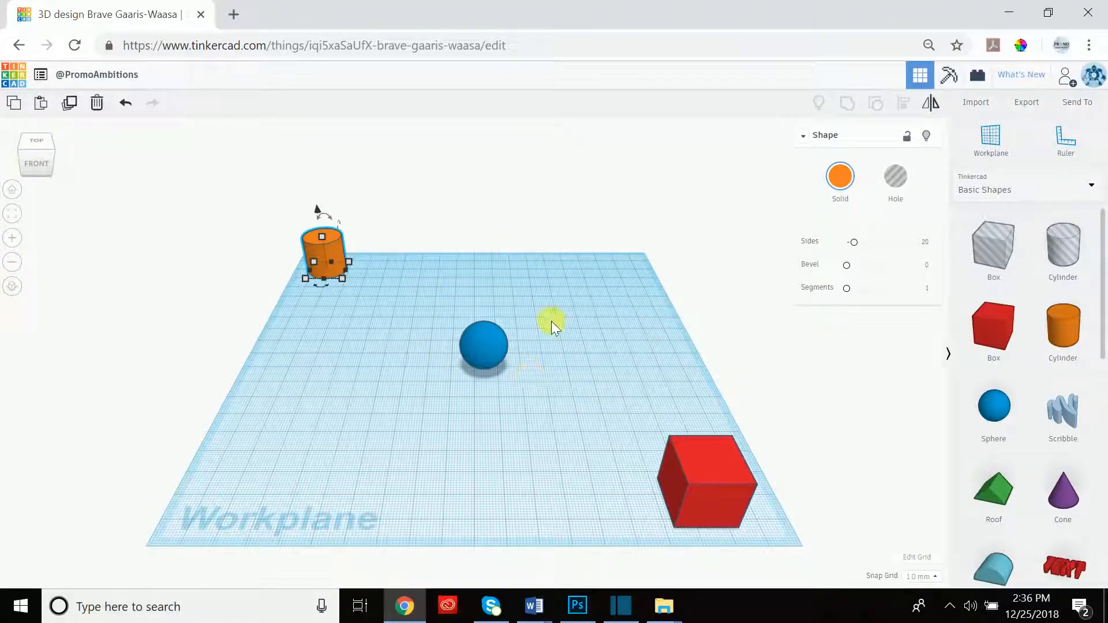
{"action": "right_click_drag", "start_coordinate": [549, 324], "coordinate": [458, 290]}
{"action": "left_click", "coordinate": [430, 291]}
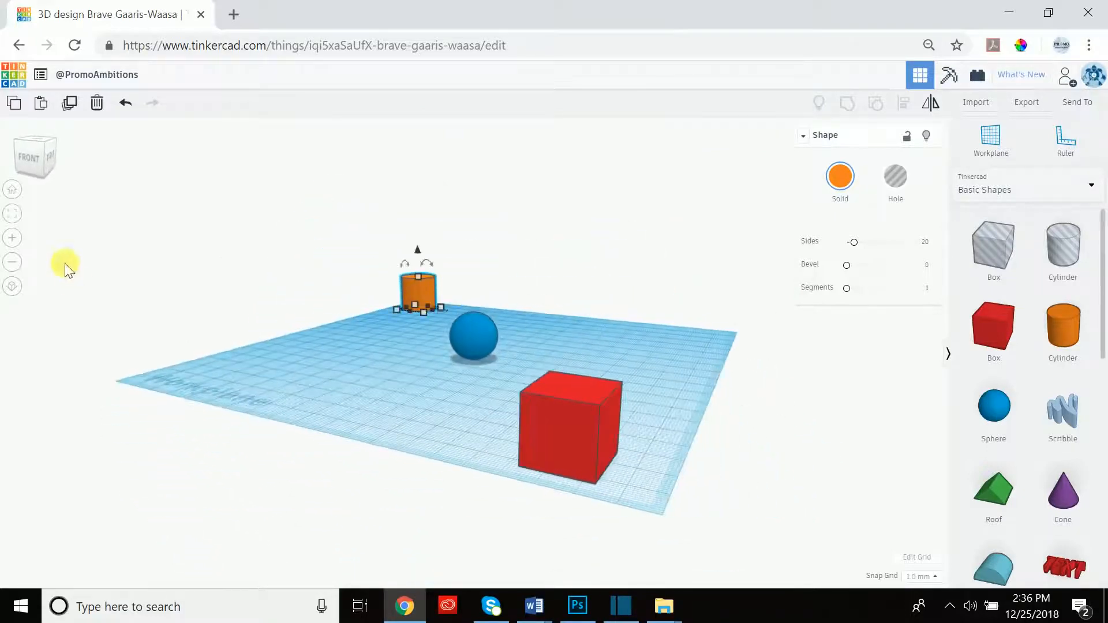
{"action": "left_click", "coordinate": [50, 157]}
{"action": "left_click", "coordinate": [14, 155]}
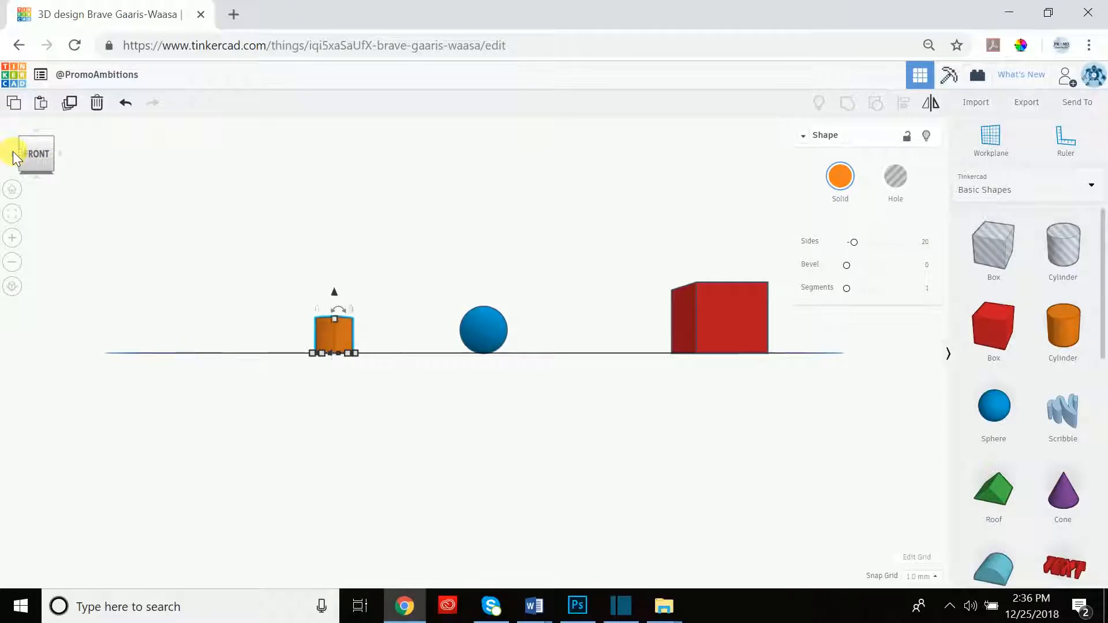
{"action": "left_click", "coordinate": [40, 130]}
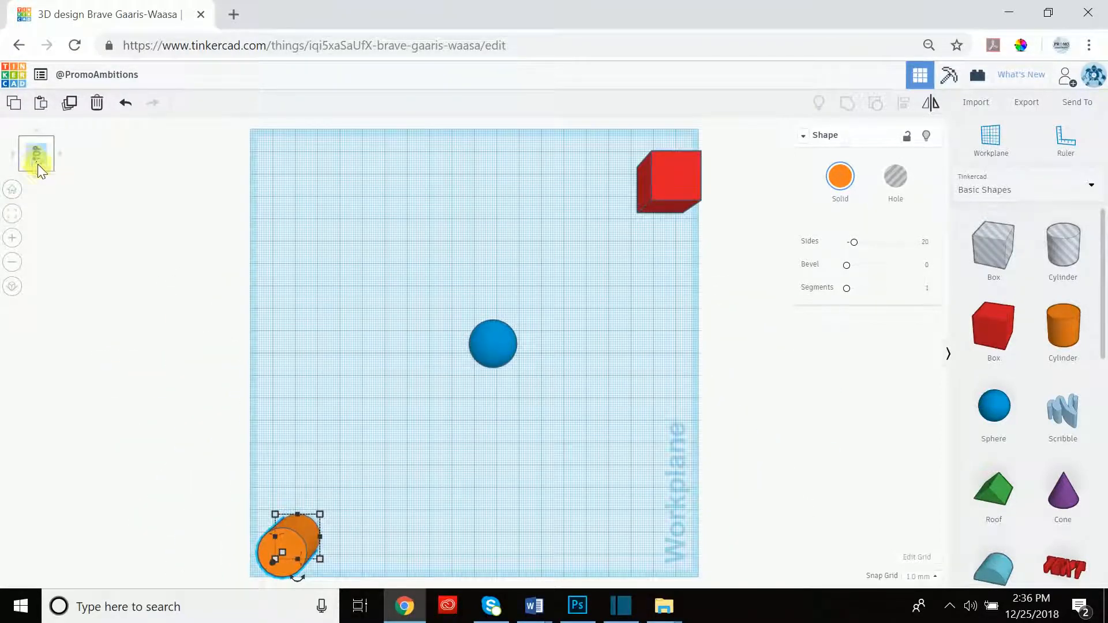
{"action": "right_click_drag", "start_coordinate": [347, 247], "coordinate": [248, 325]}
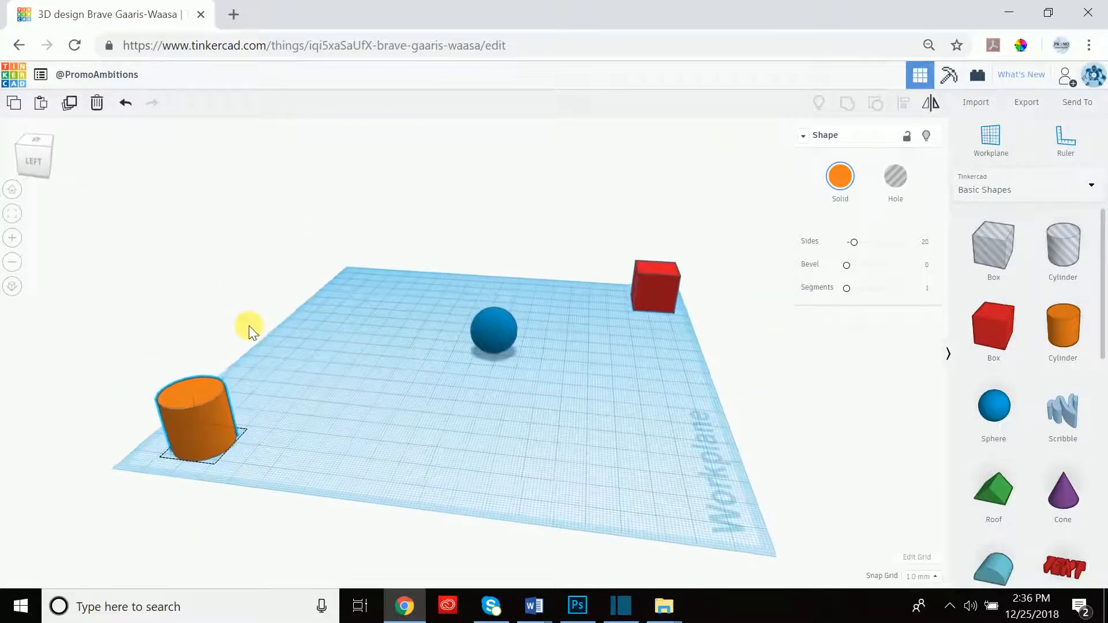
{"action": "left_click", "coordinate": [19, 193]}
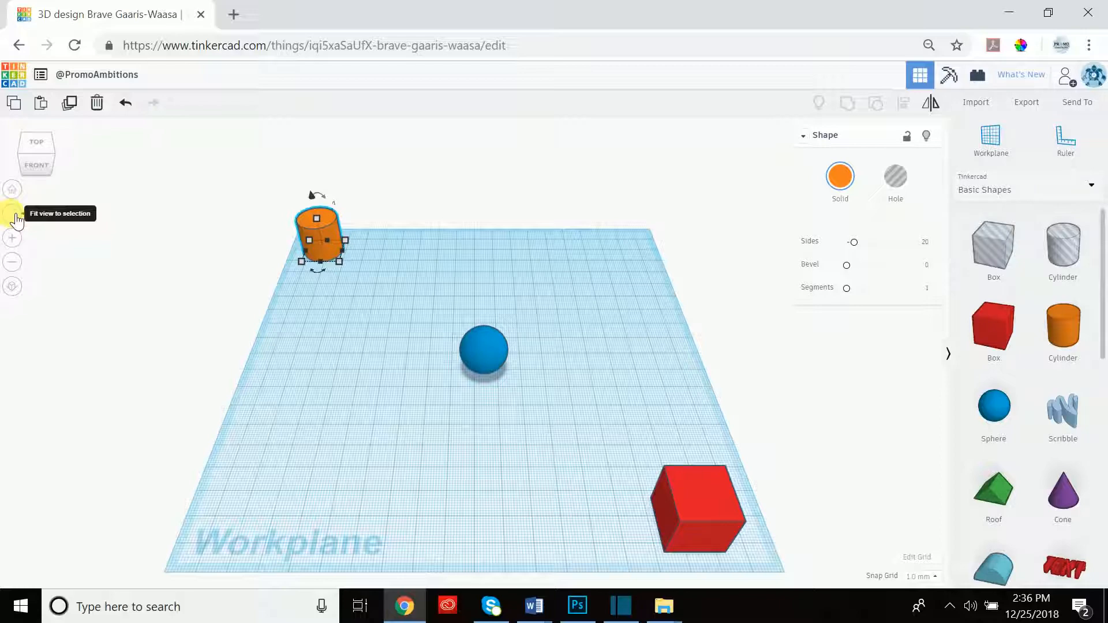
{"action": "left_click", "coordinate": [386, 199]}
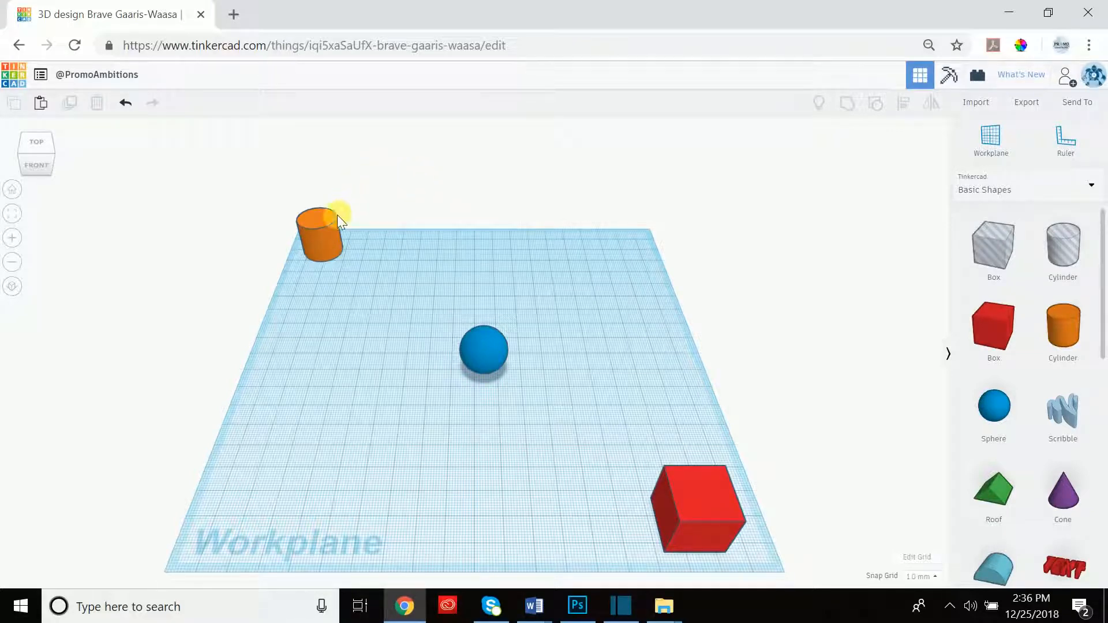
{"action": "left_click", "coordinate": [319, 238]}
{"action": "scroll", "coordinate": [326, 229], "scroll_direction": "up", "scroll_amount": 1}
{"action": "scroll", "coordinate": [323, 228], "scroll_direction": "up", "scroll_amount": 3}
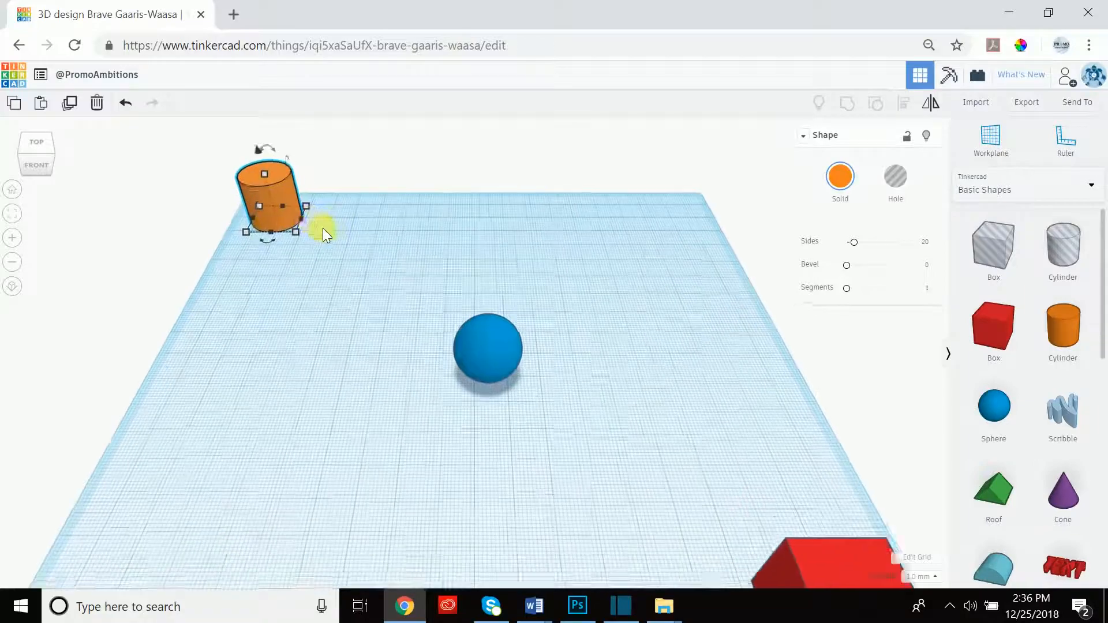
{"action": "scroll", "coordinate": [287, 197], "scroll_direction": "down", "scroll_amount": 3}
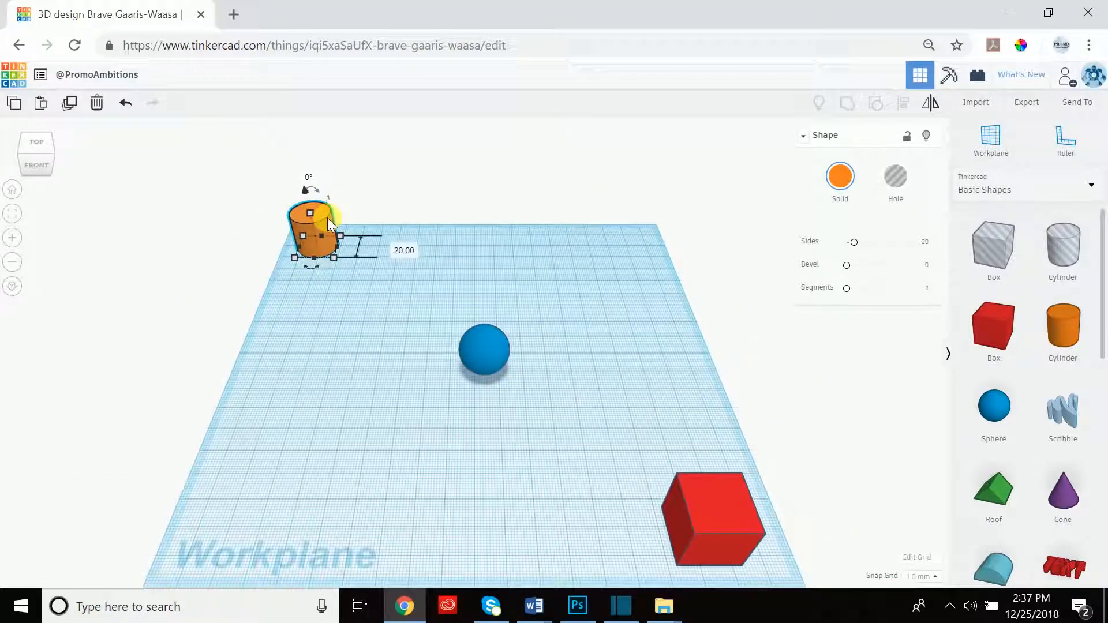
Nudge the orange cylinder and blue sphere slightly across the workplane.
{"action": "mouse_move", "coordinate": [324, 219]}
{"action": "left_mouse_down"}
{"action": "mouse_move", "coordinate": [344, 233]}
{"action": "mouse_move", "coordinate": [310, 330]}
{"action": "mouse_move", "coordinate": [313, 306]}
{"action": "mouse_move", "coordinate": [437, 272]}
{"action": "mouse_move", "coordinate": [439, 214]}
{"action": "mouse_move", "coordinate": [386, 213]}
{"action": "mouse_move", "coordinate": [357, 237]}
{"action": "mouse_move", "coordinate": [323, 228]}
{"action": "mouse_move", "coordinate": [358, 226]}
{"action": "mouse_move", "coordinate": [310, 250]}
{"action": "mouse_move", "coordinate": [327, 227]}
{"action": "mouse_move", "coordinate": [346, 226]}
{"action": "mouse_move", "coordinate": [301, 279]}
{"action": "mouse_move", "coordinate": [340, 233]}
{"action": "left_mouse_up"}
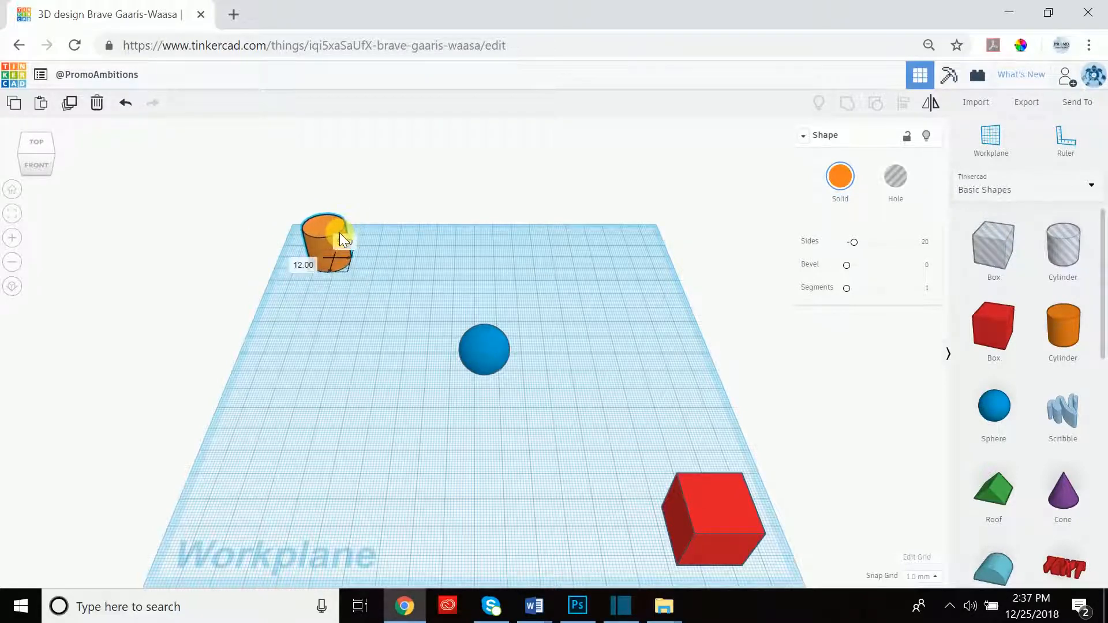
{"action": "mouse_move", "coordinate": [481, 346]}
{"action": "left_mouse_down"}
{"action": "mouse_move", "coordinate": [488, 263]}
{"action": "mouse_move", "coordinate": [466, 337]}
{"action": "left_mouse_up"}
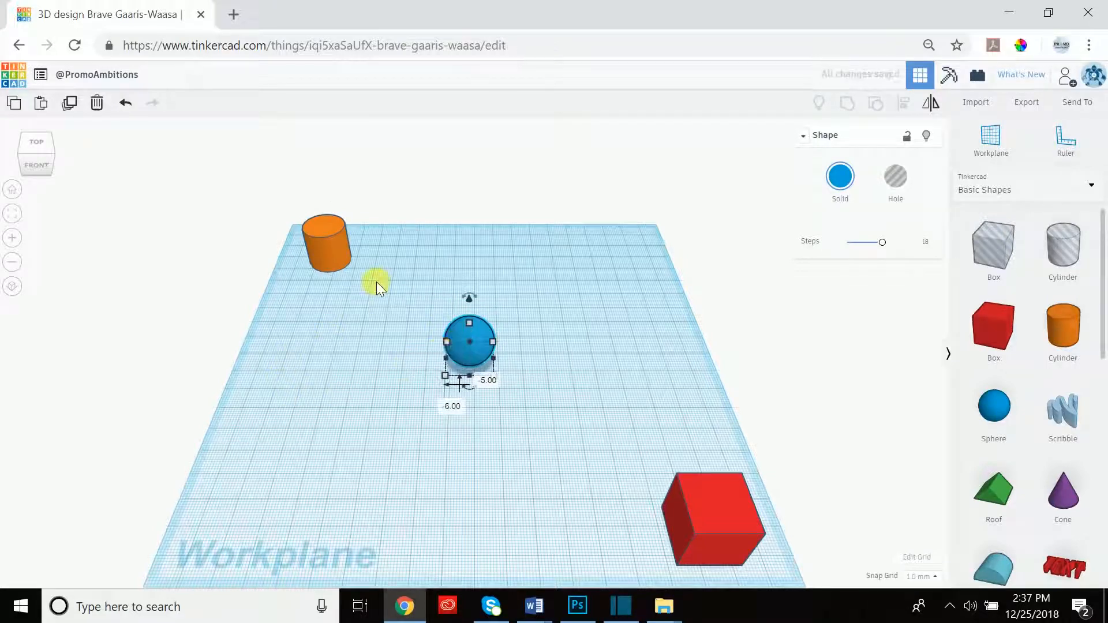
{"action": "left_click", "coordinate": [461, 268]}
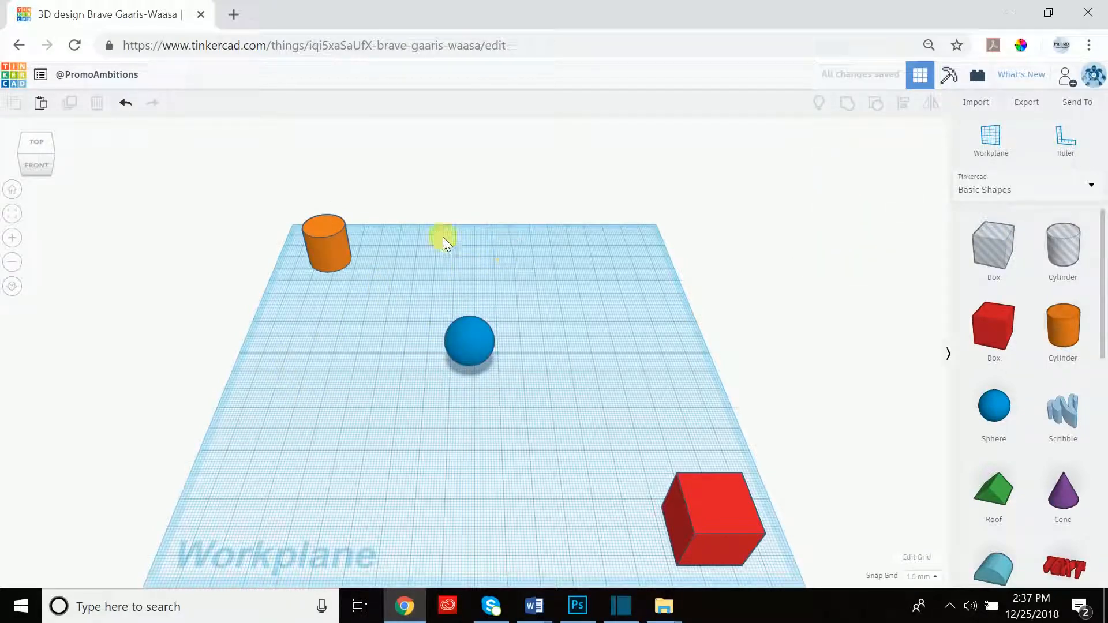
Select the sphere and cylinder together as a two-shape selection.
{"action": "left_click", "coordinate": [324, 241]}
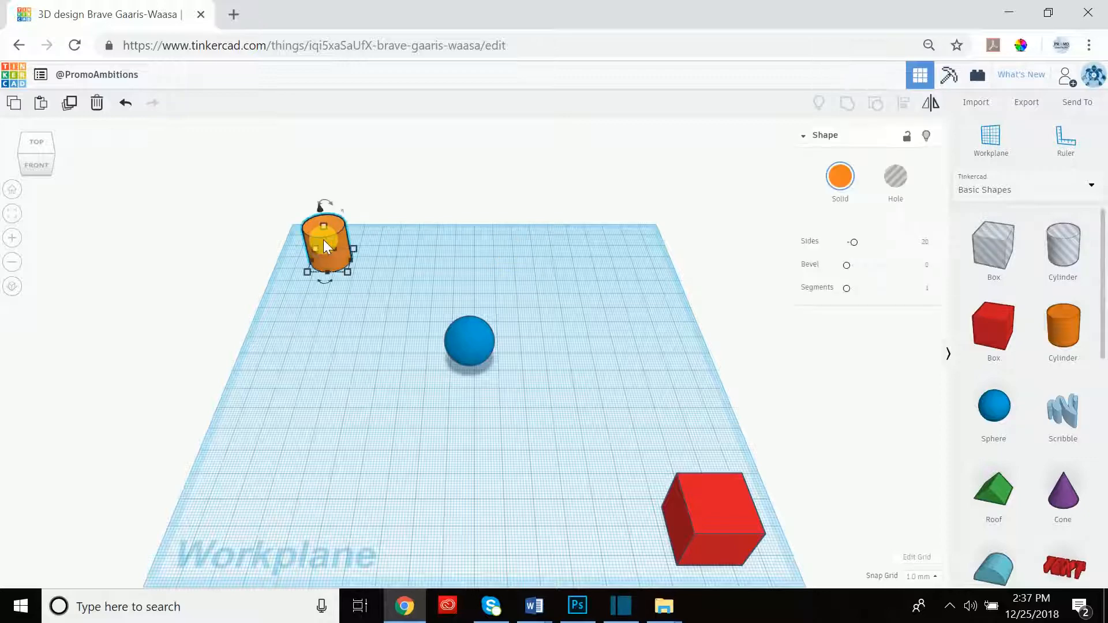
{"action": "left_click", "coordinate": [469, 340]}
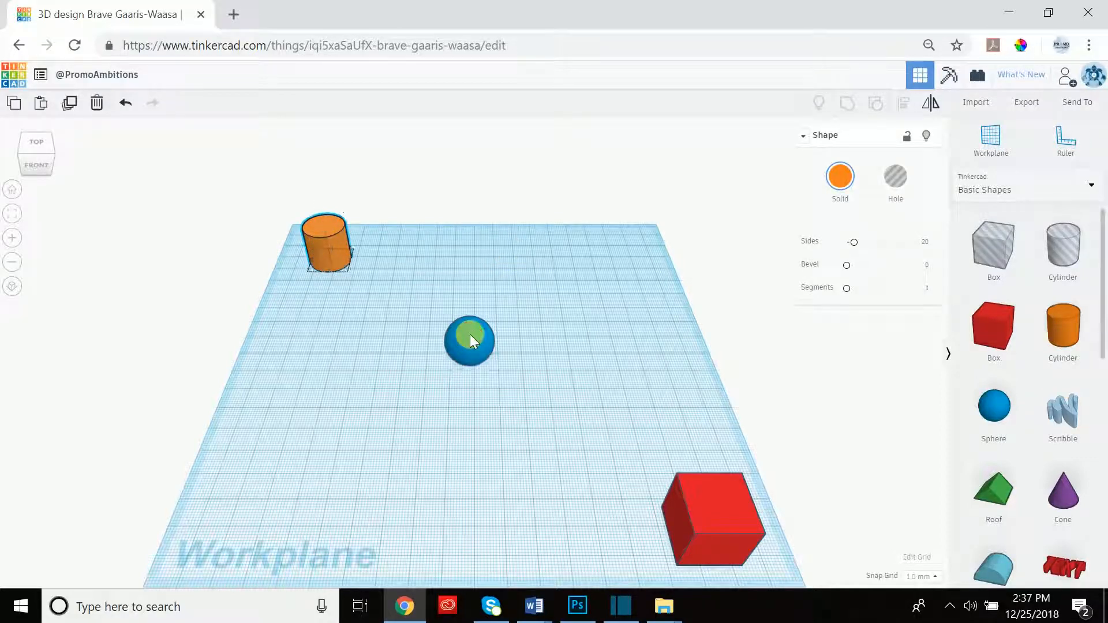
{"action": "left_click", "coordinate": [334, 229]}
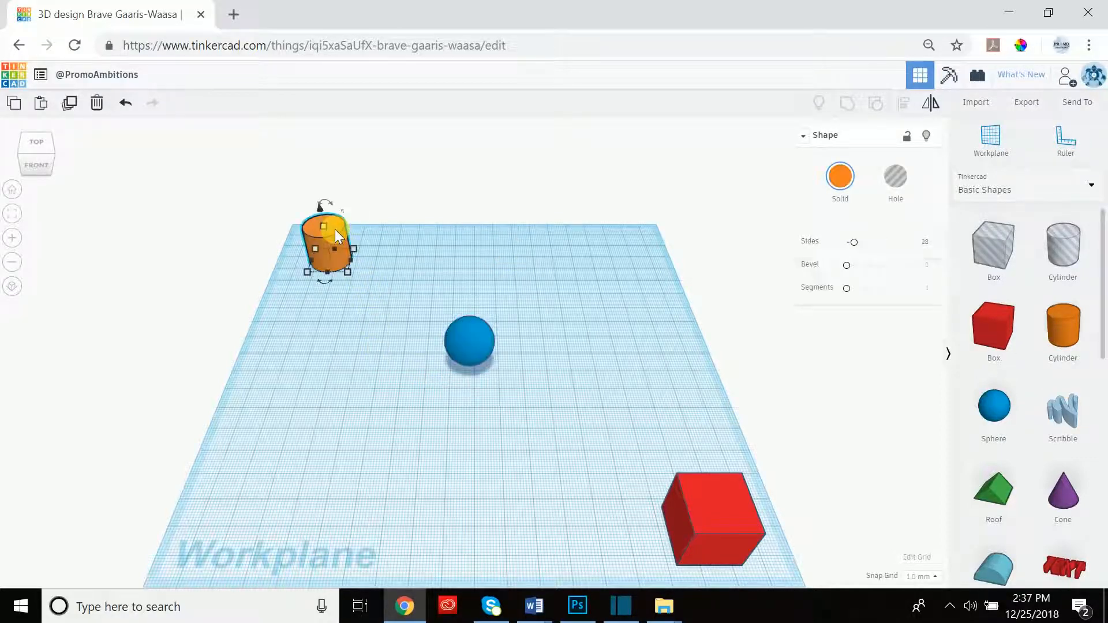
{"action": "left_click", "coordinate": [489, 335]}
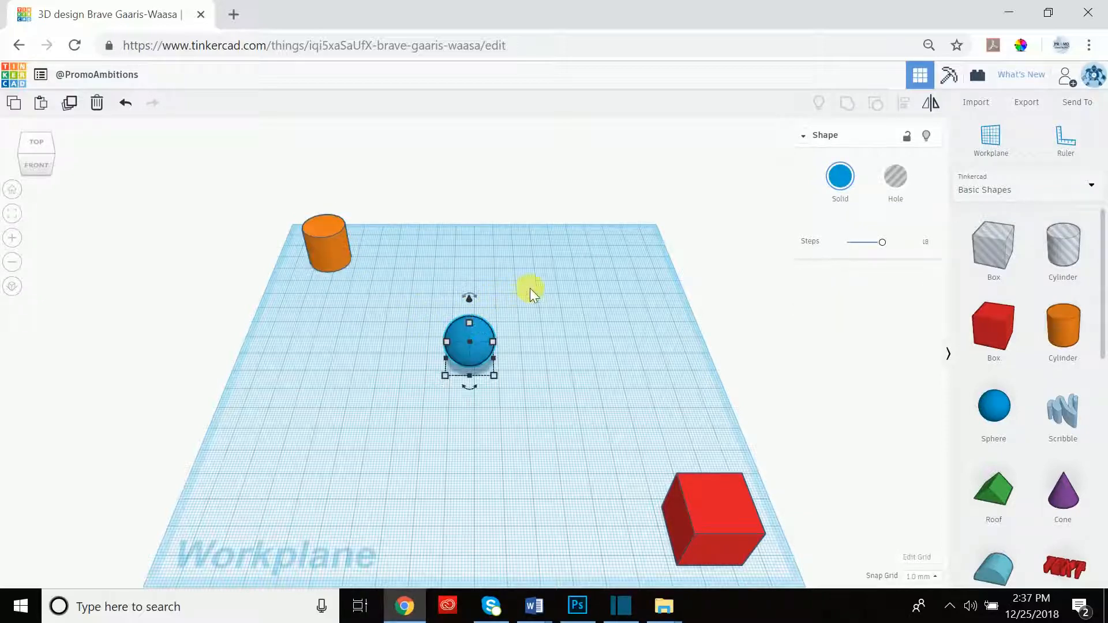
{"action": "left_click", "coordinate": [328, 241], "text": "shift"}
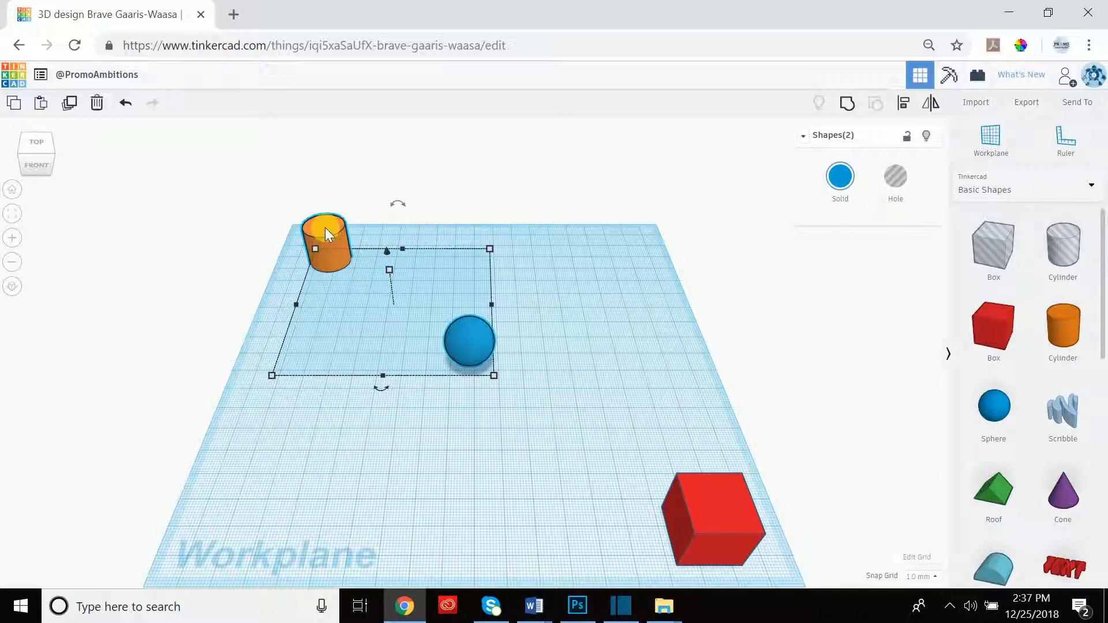
Shift the cylinder and sphere slightly left, then deselect and reselect the cylinder.
{"action": "mouse_move", "coordinate": [325, 227]}
{"action": "left_mouse_down"}
{"action": "mouse_move", "coordinate": [368, 258]}
{"action": "mouse_move", "coordinate": [374, 323]}
{"action": "mouse_move", "coordinate": [330, 258]}
{"action": "mouse_move", "coordinate": [382, 245]}
{"action": "mouse_move", "coordinate": [482, 259]}
{"action": "mouse_move", "coordinate": [470, 297]}
{"action": "mouse_move", "coordinate": [364, 344]}
{"action": "mouse_move", "coordinate": [307, 282]}
{"action": "mouse_move", "coordinate": [325, 223]}
{"action": "mouse_move", "coordinate": [306, 221]}
{"action": "mouse_move", "coordinate": [386, 222]}
{"action": "mouse_move", "coordinate": [416, 292]}
{"action": "mouse_move", "coordinate": [341, 333]}
{"action": "mouse_move", "coordinate": [306, 270]}
{"action": "mouse_move", "coordinate": [315, 227]}
{"action": "mouse_move", "coordinate": [304, 227]}
{"action": "mouse_move", "coordinate": [440, 265]}
{"action": "mouse_move", "coordinate": [392, 366]}
{"action": "mouse_move", "coordinate": [330, 283]}
{"action": "mouse_move", "coordinate": [314, 229]}
{"action": "left_mouse_up"}
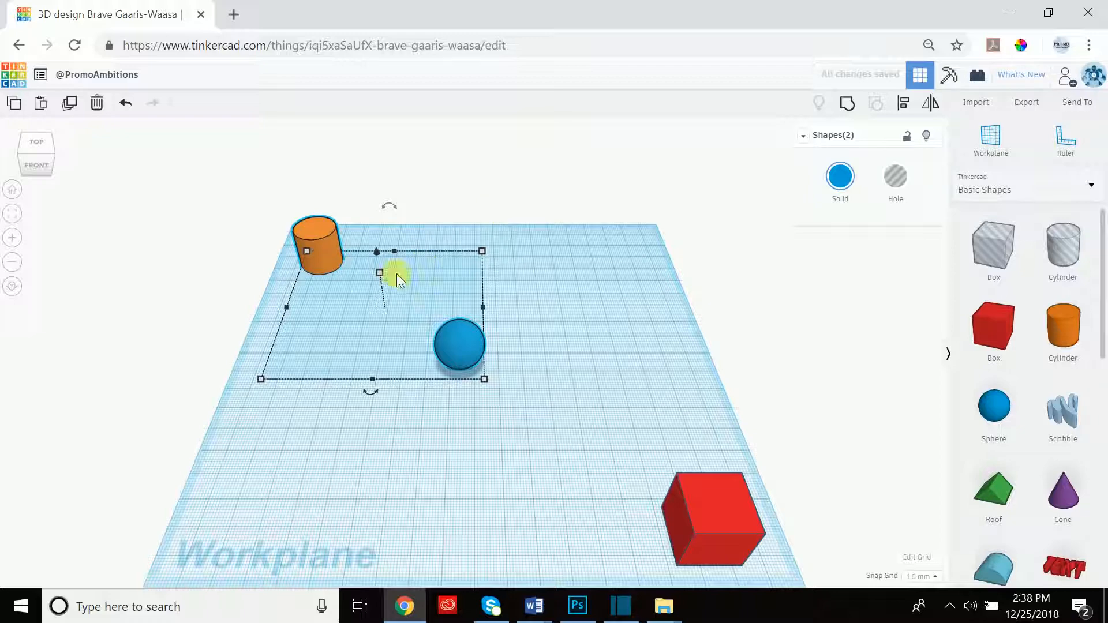
{"action": "left_click", "coordinate": [546, 150]}
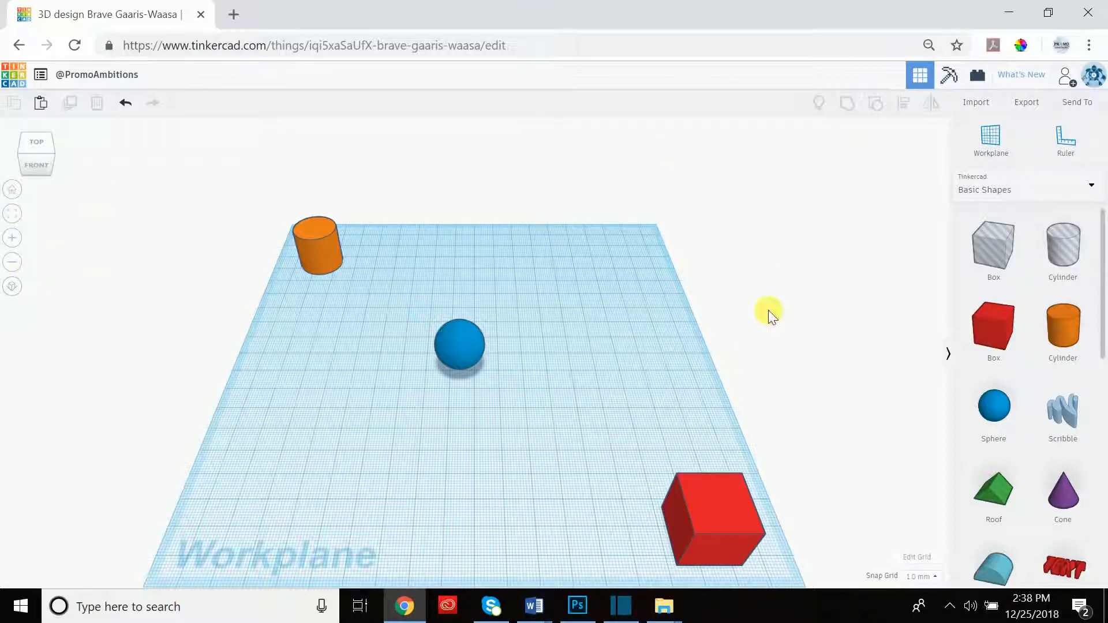
{"action": "left_click", "coordinate": [312, 250]}
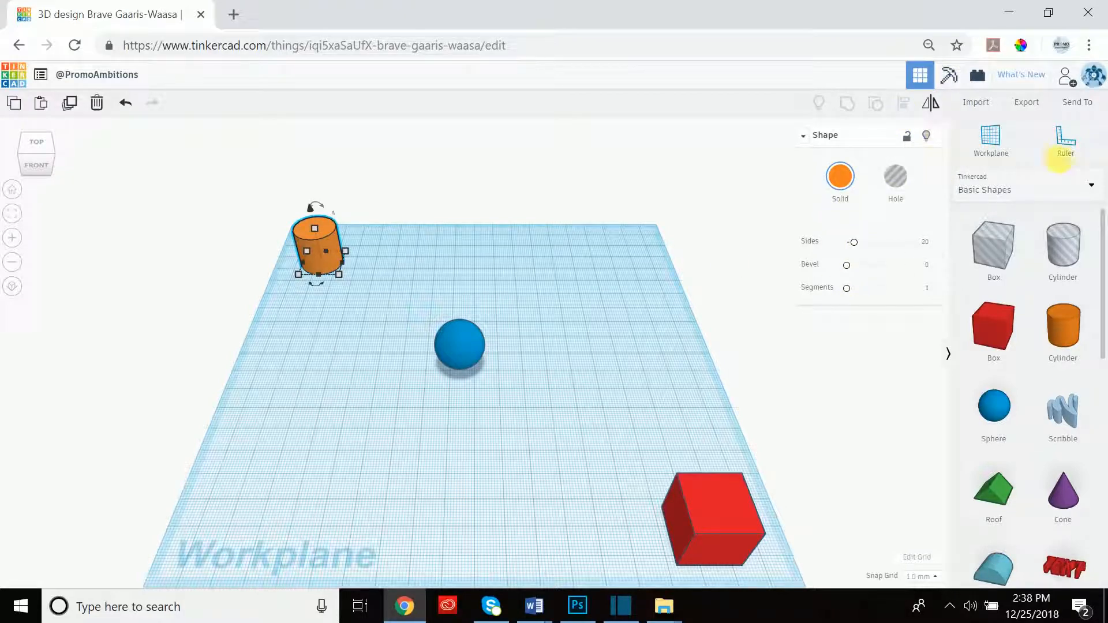
{"action": "left_click", "coordinate": [202, 243]}
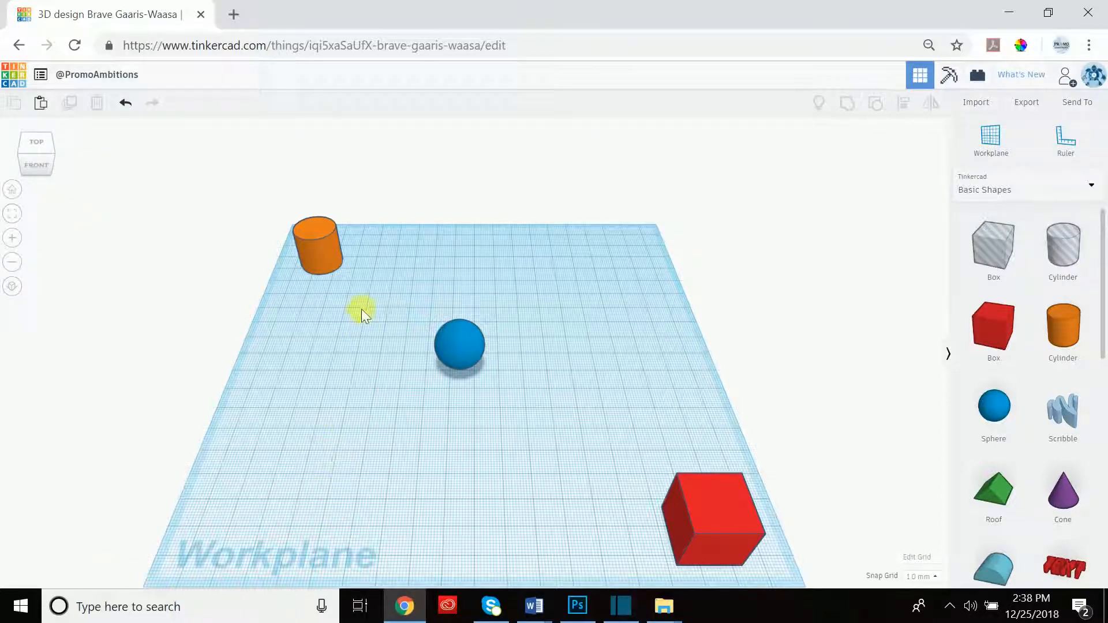
{"action": "left_click", "coordinate": [321, 243]}
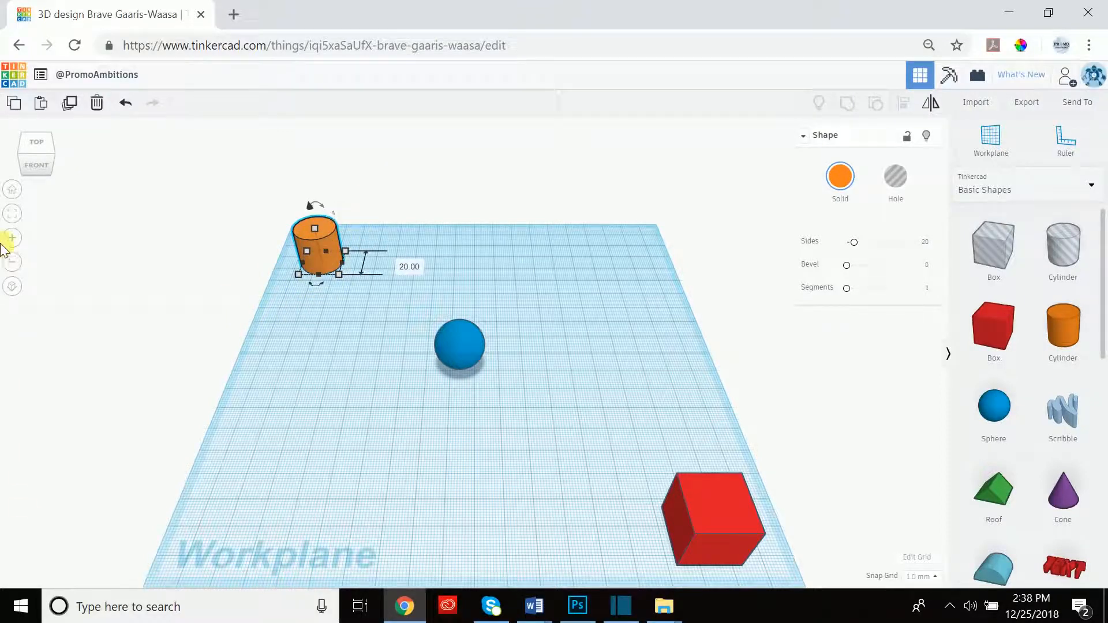
Fit the view to the cylinder, orbit to inspect it from below, then return Home.
{"action": "left_click", "coordinate": [21, 219]}
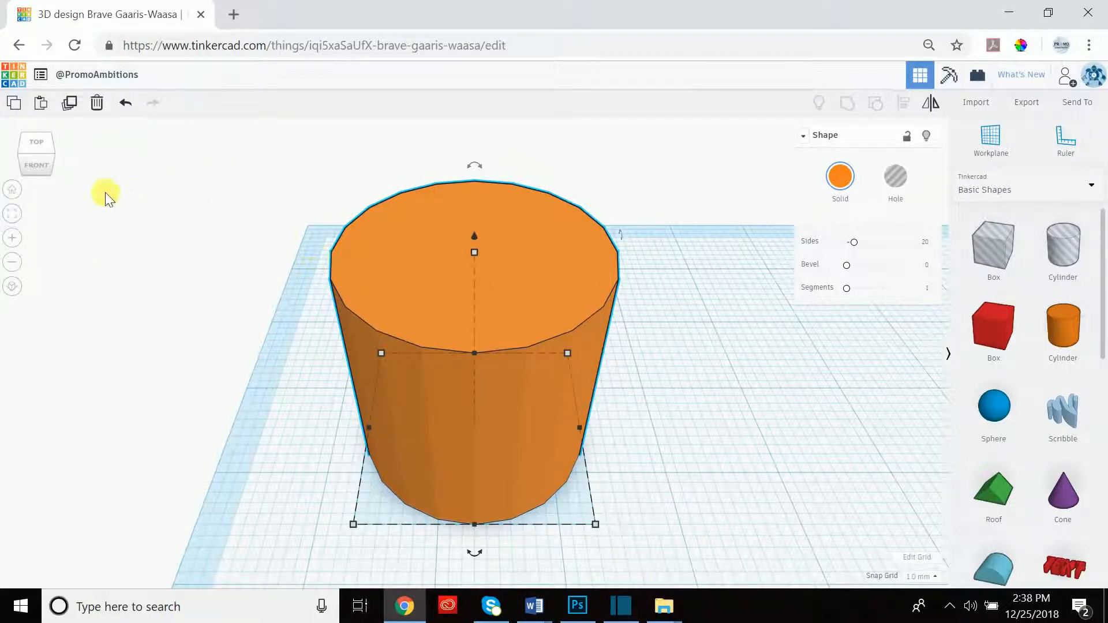
{"action": "left_click", "coordinate": [42, 155]}
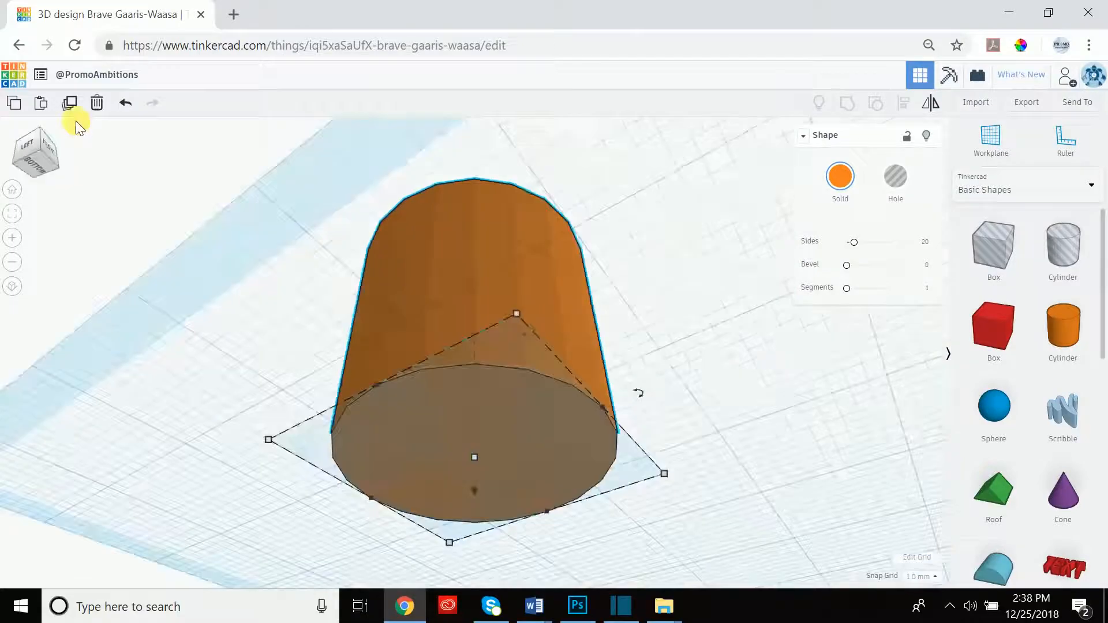
{"action": "left_click_drag", "start_coordinate": [66, 108], "coordinate": [46, 157]}
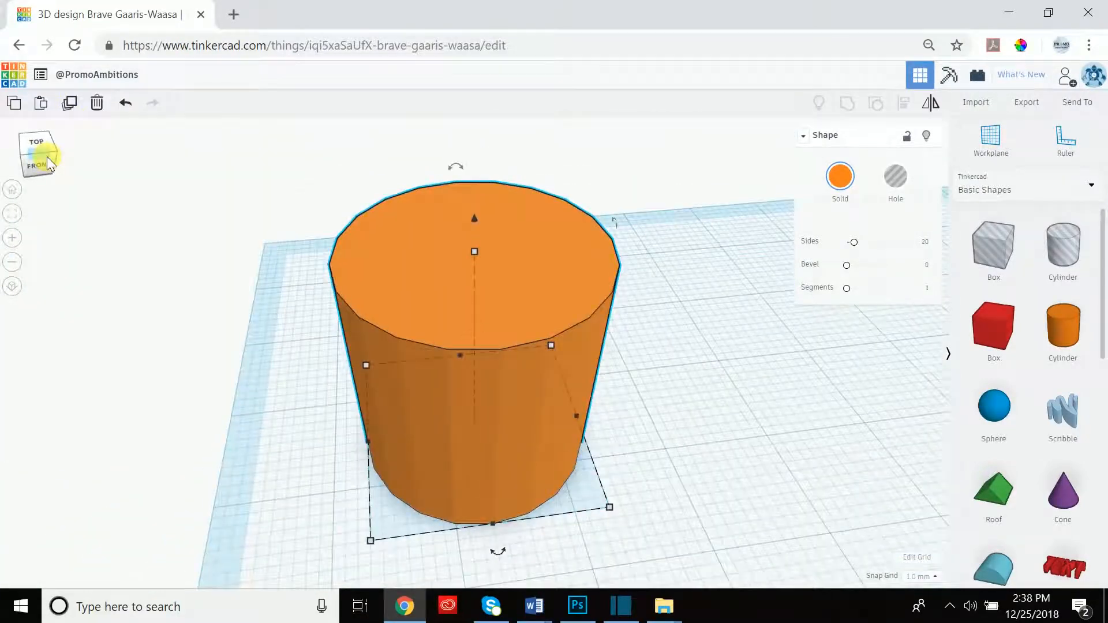
{"action": "right_click_drag", "start_coordinate": [665, 356], "coordinate": [552, 442]}
{"action": "left_click", "coordinate": [548, 439]}
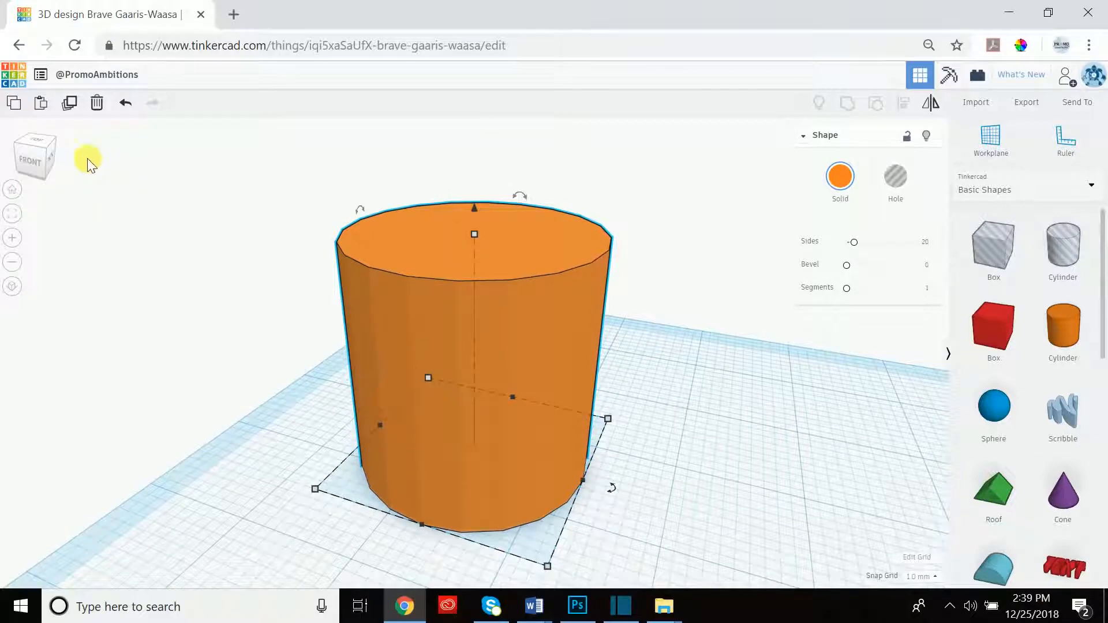
{"action": "left_click", "coordinate": [12, 190]}
Fit the view to the selected sphere and cylinder, orbit around them, then return Home.
{"action": "left_click", "coordinate": [463, 174]}
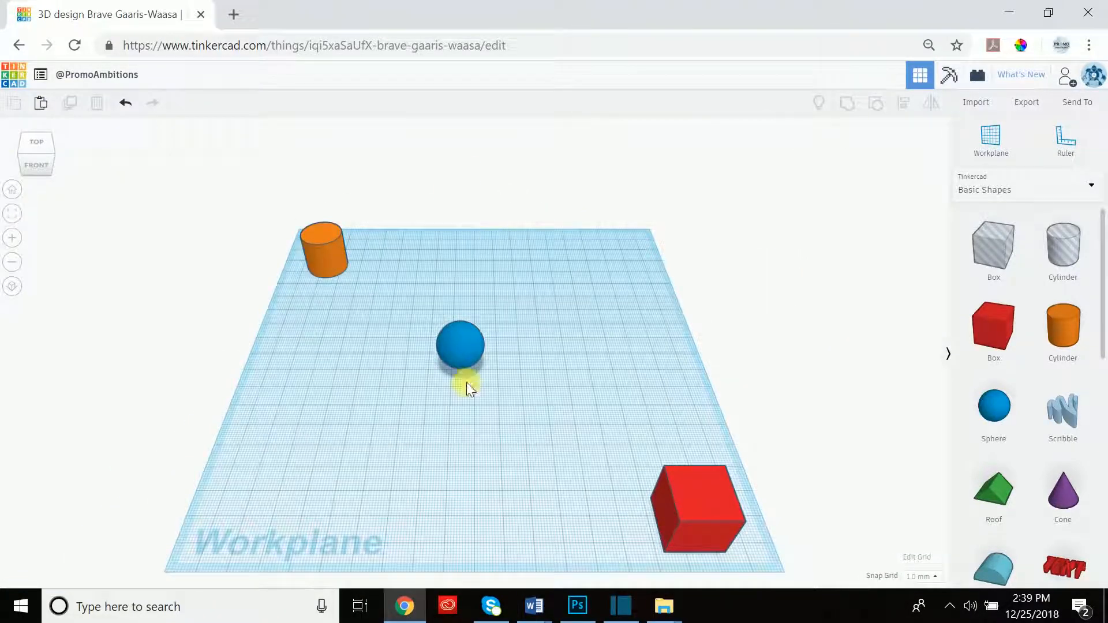
{"action": "left_click", "coordinate": [459, 348]}
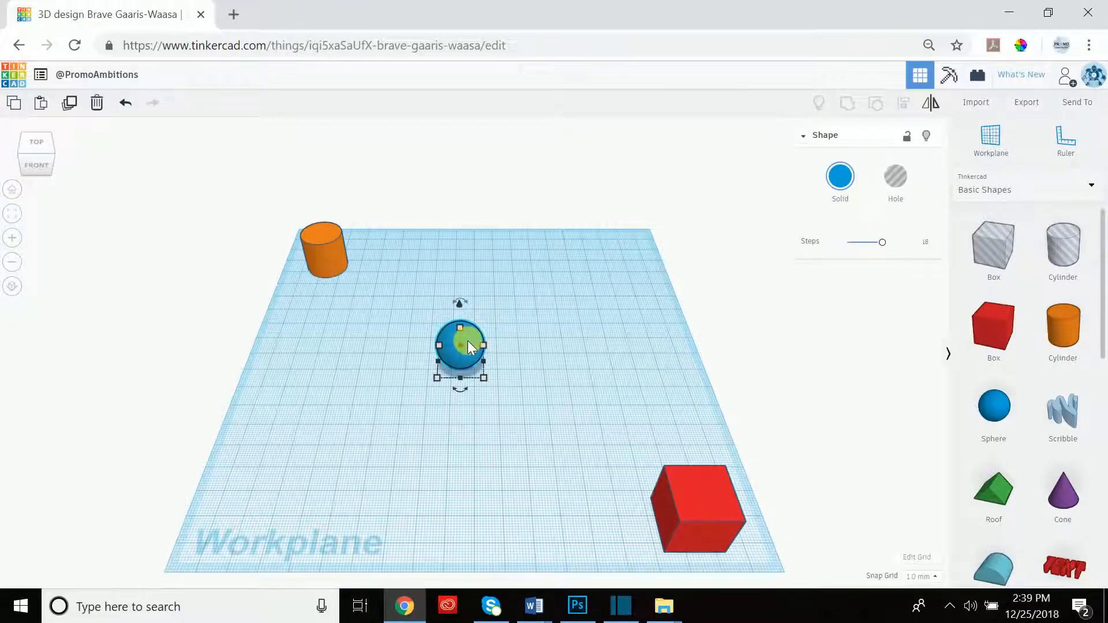
{"action": "left_click", "coordinate": [325, 255], "text": "shift"}
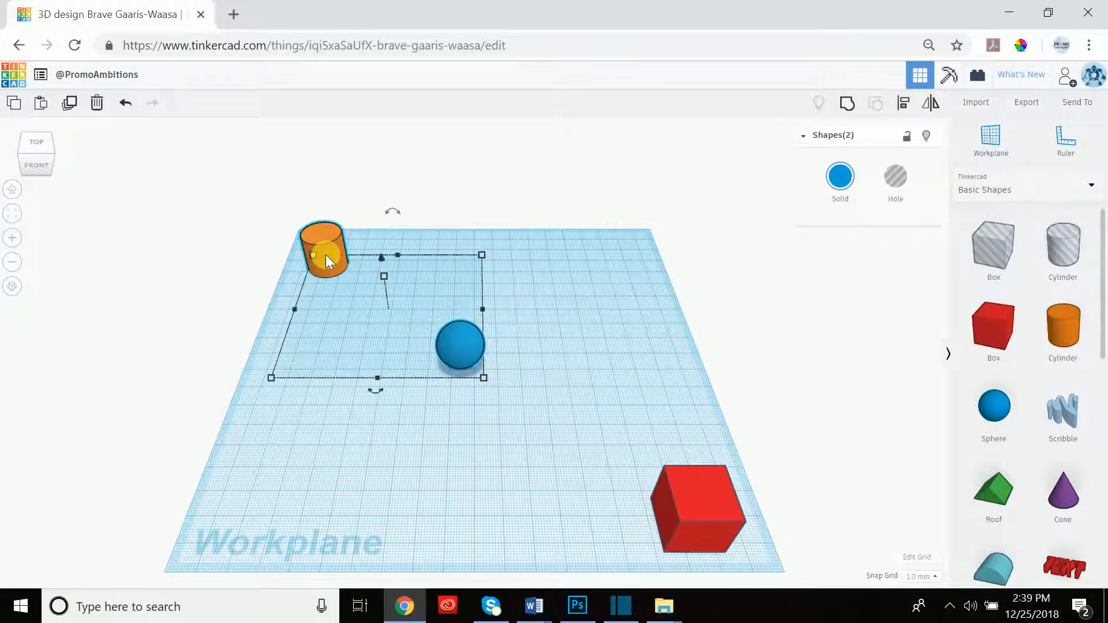
{"action": "left_click", "coordinate": [17, 217]}
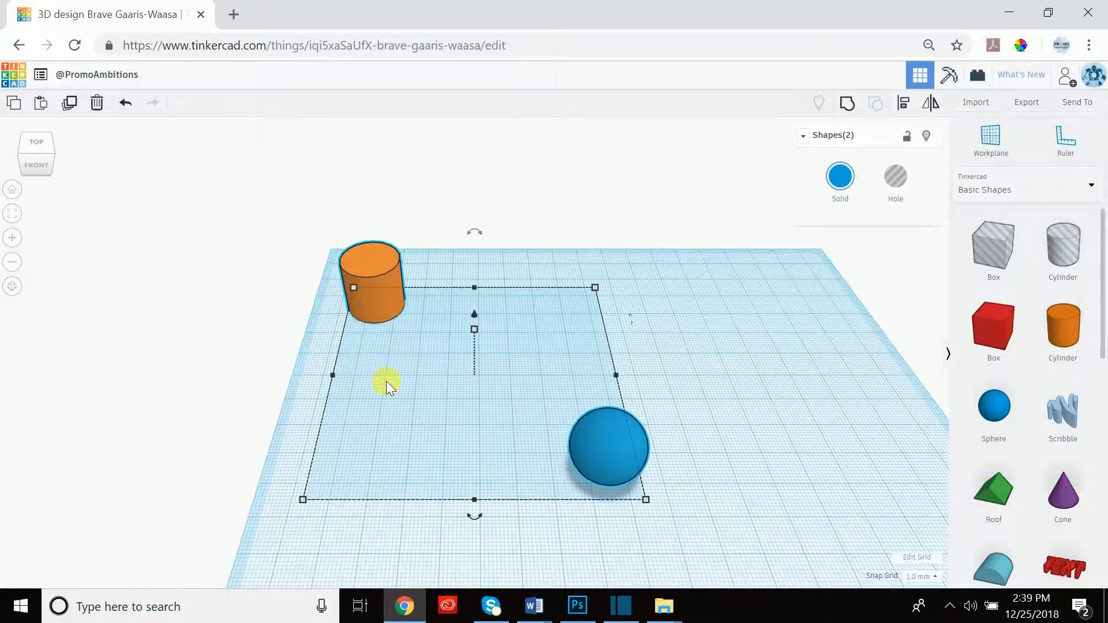
{"action": "right_click_drag", "start_coordinate": [386, 381], "coordinate": [351, 411]}
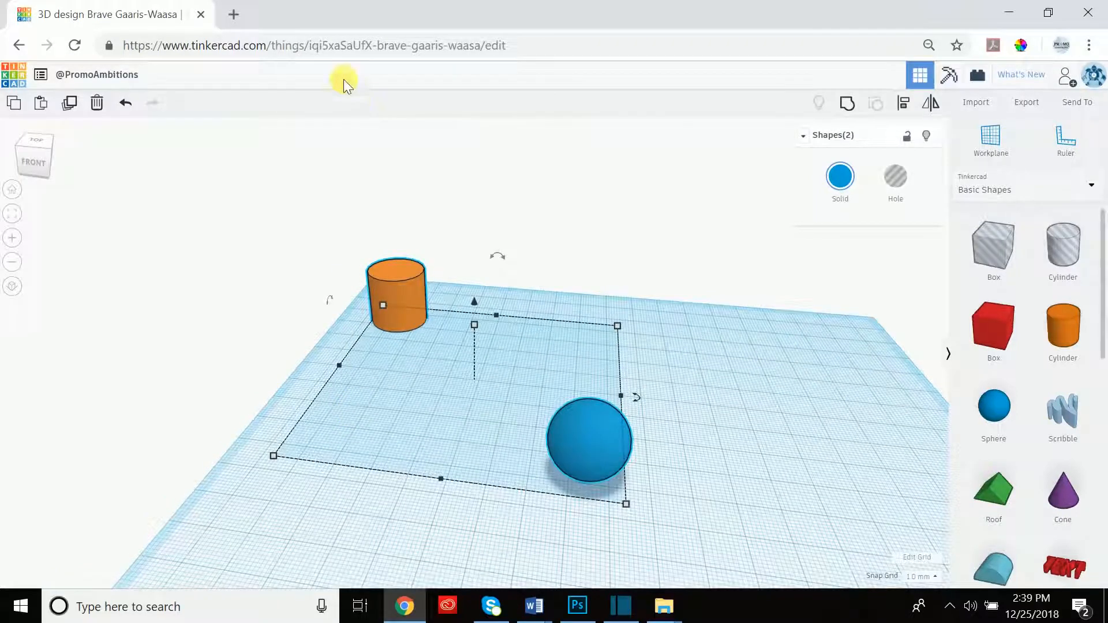
{"action": "left_click", "coordinate": [131, 161]}
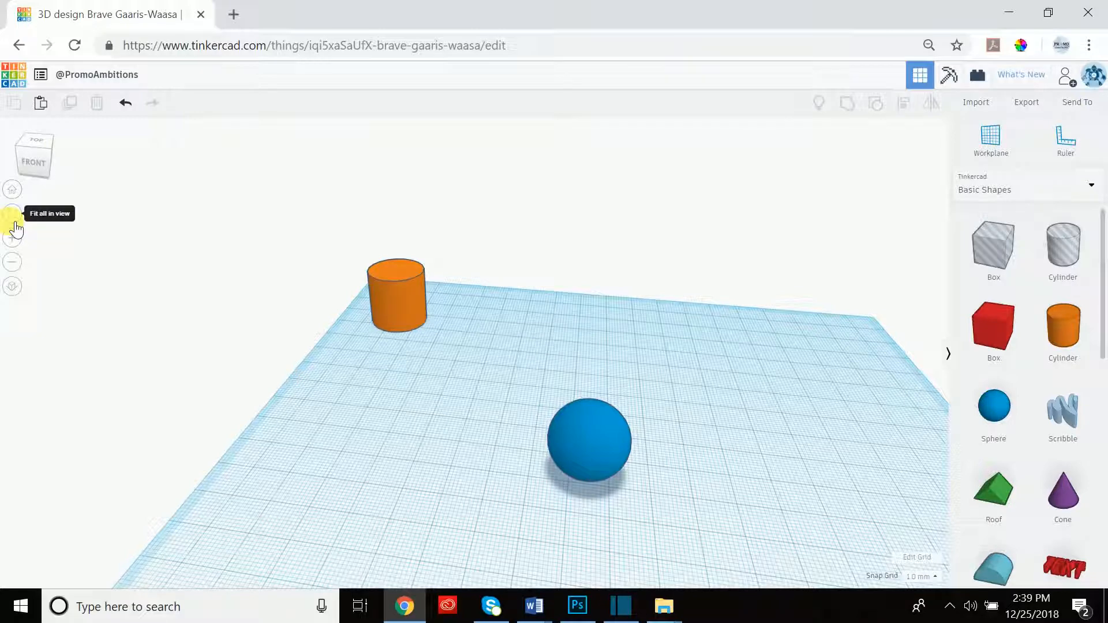
{"action": "left_click", "coordinate": [23, 190]}
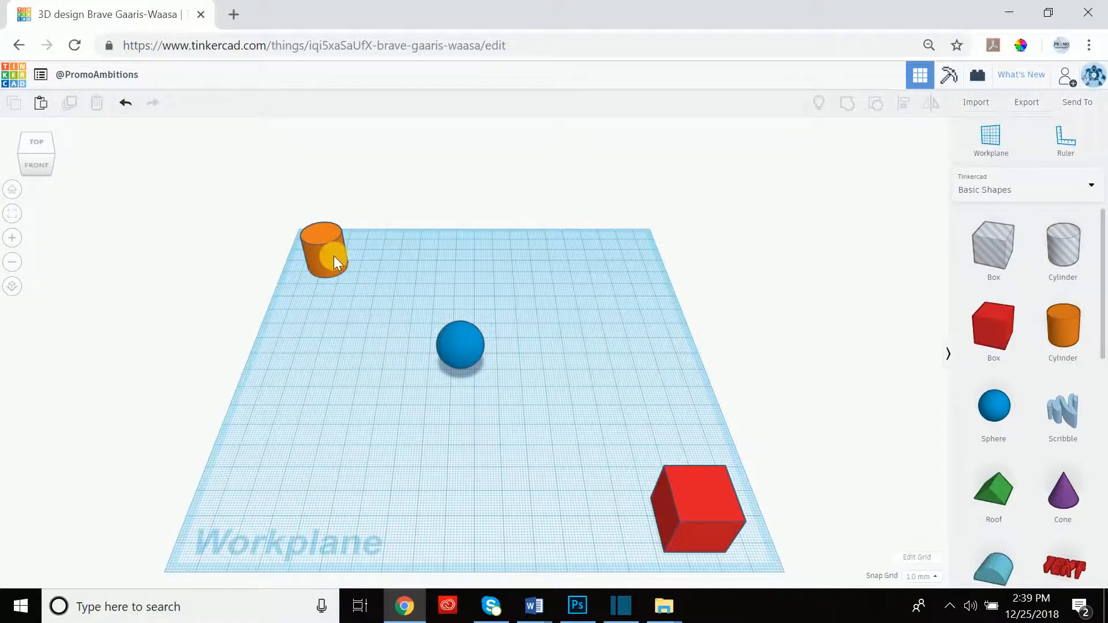
Zoom in and out on the workplane with the scroll wheel and zoom buttons.
{"action": "scroll", "coordinate": [322, 248], "scroll_direction": "up", "scroll_amount": 5}
{"action": "scroll", "coordinate": [322, 250], "scroll_direction": "down", "scroll_amount": 5}
{"action": "scroll", "coordinate": [324, 279], "scroll_direction": "up", "scroll_amount": 3}
{"action": "scroll", "coordinate": [323, 283], "scroll_direction": "down", "scroll_amount": 3}
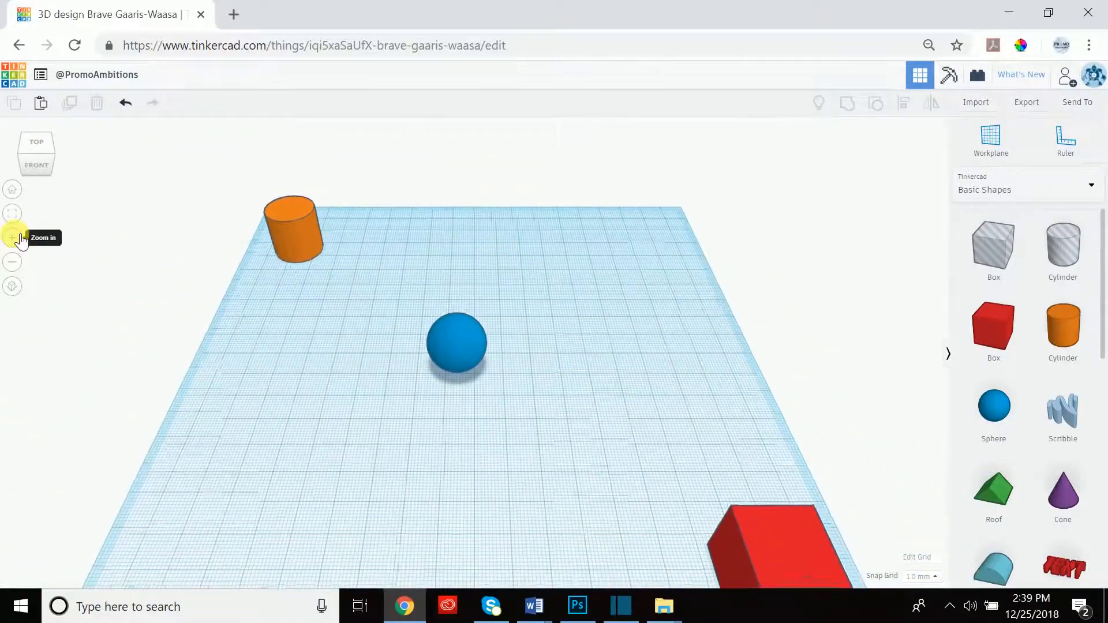
{"action": "left_click", "coordinate": [13, 237]}
{"action": "left_click", "coordinate": [12, 262]}
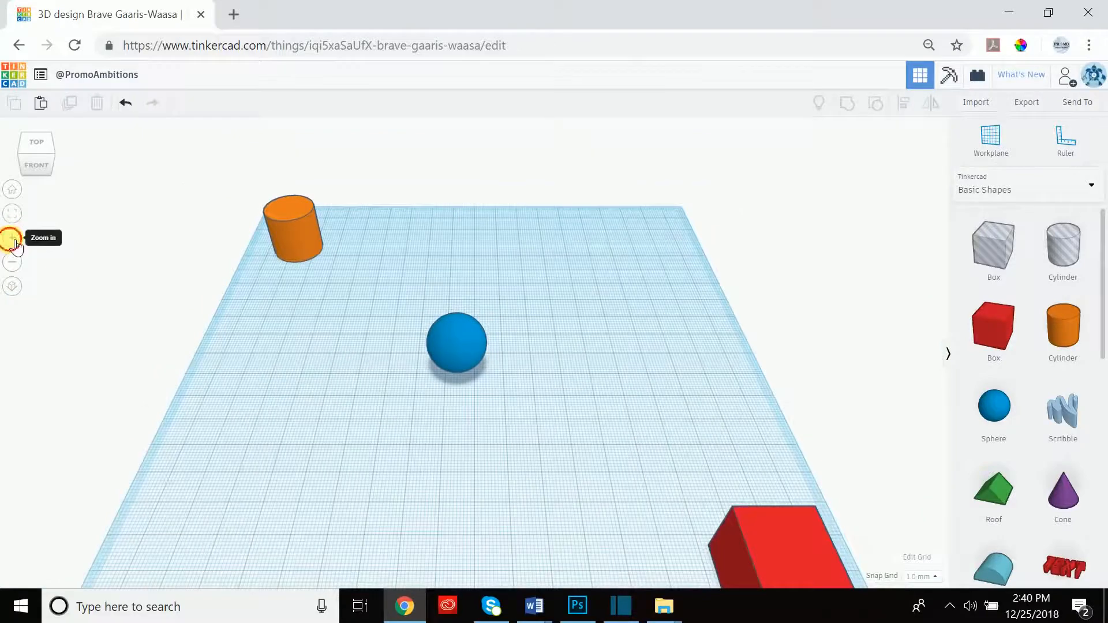
{"action": "left_click", "coordinate": [12, 237]}
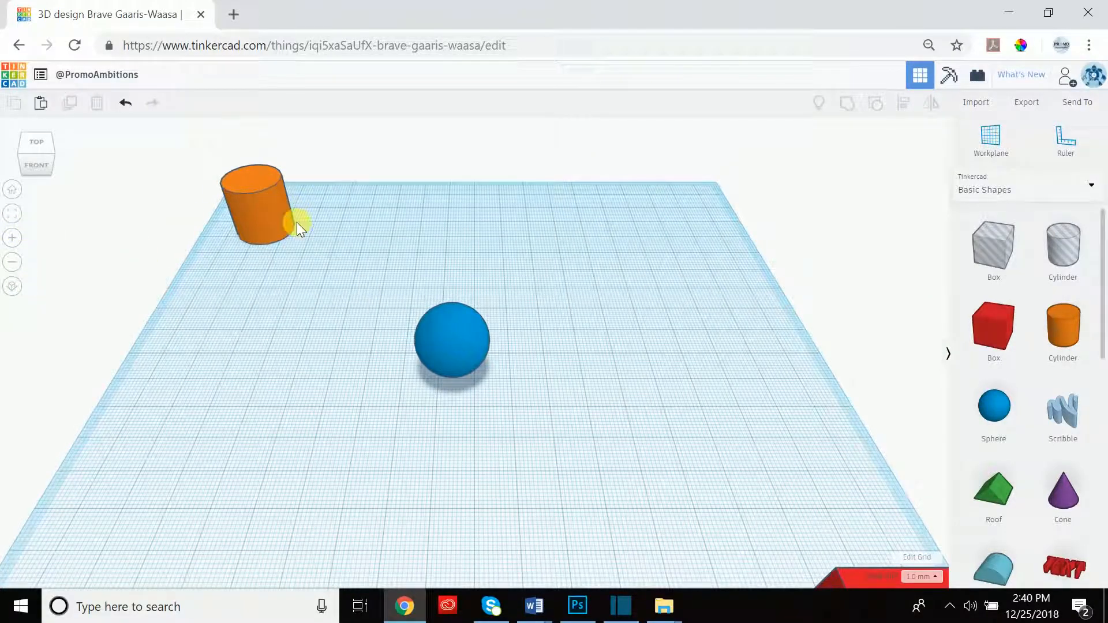
Fit the view to the orange cylinder, zoom in and out, then return Home.
{"action": "left_click", "coordinate": [263, 202]}
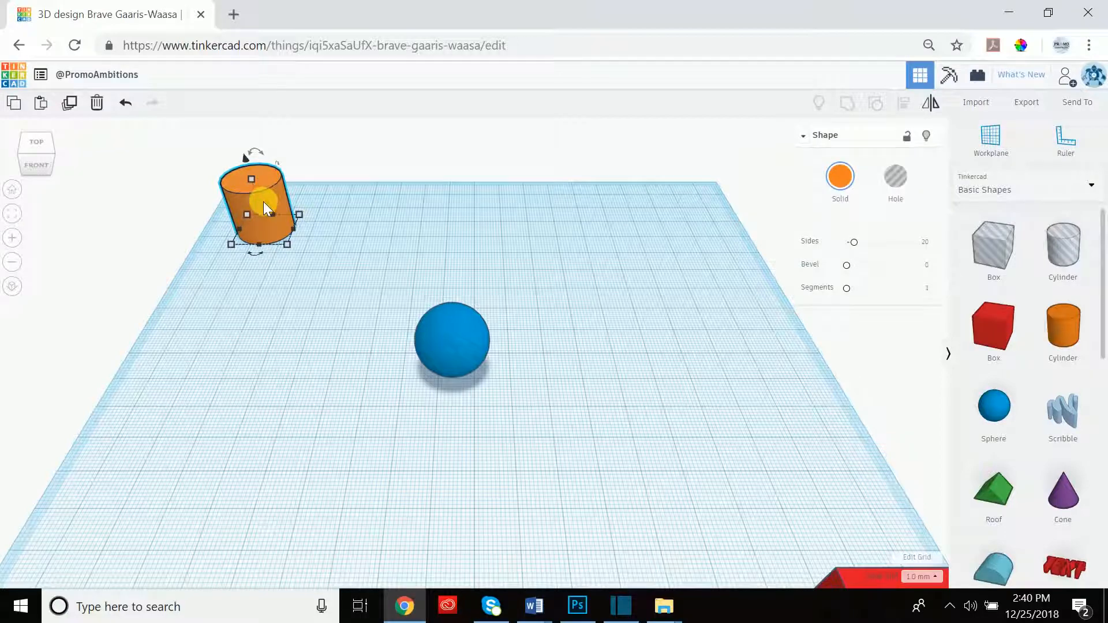
{"action": "left_click", "coordinate": [12, 214]}
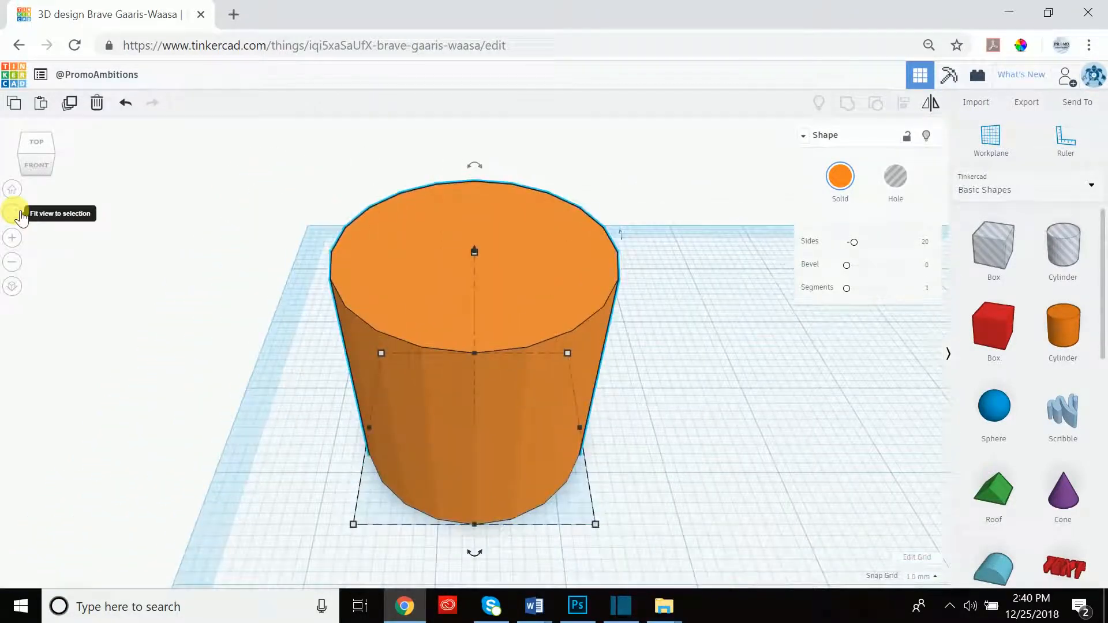
{"action": "left_click", "coordinate": [20, 243]}
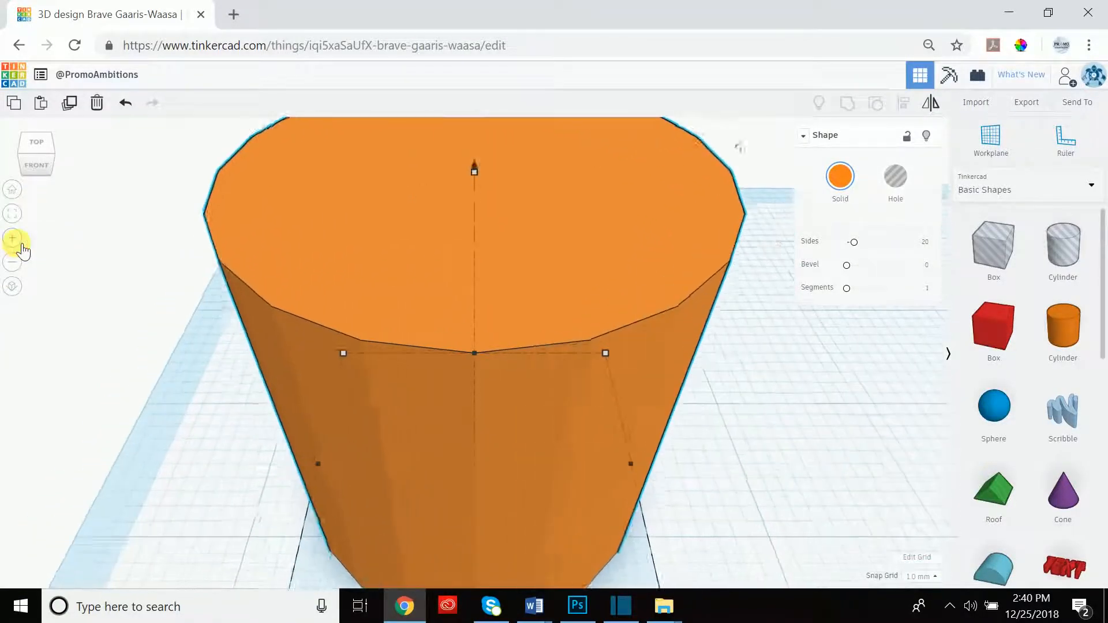
{"action": "left_click", "coordinate": [23, 266]}
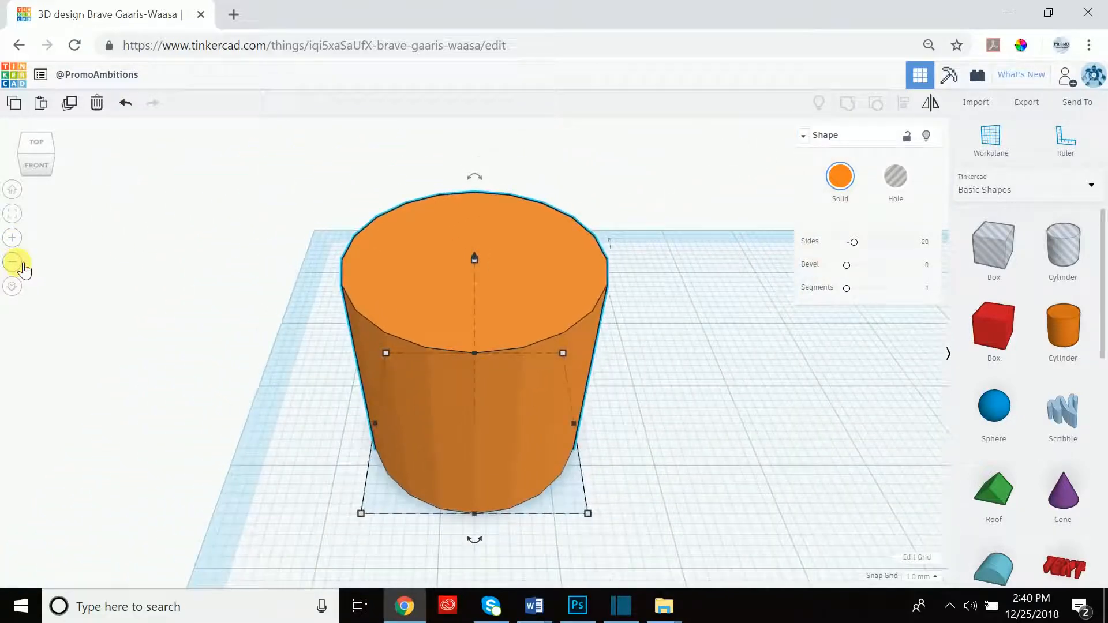
{"action": "left_click", "coordinate": [23, 265]}
{"action": "left_click", "coordinate": [14, 189]}
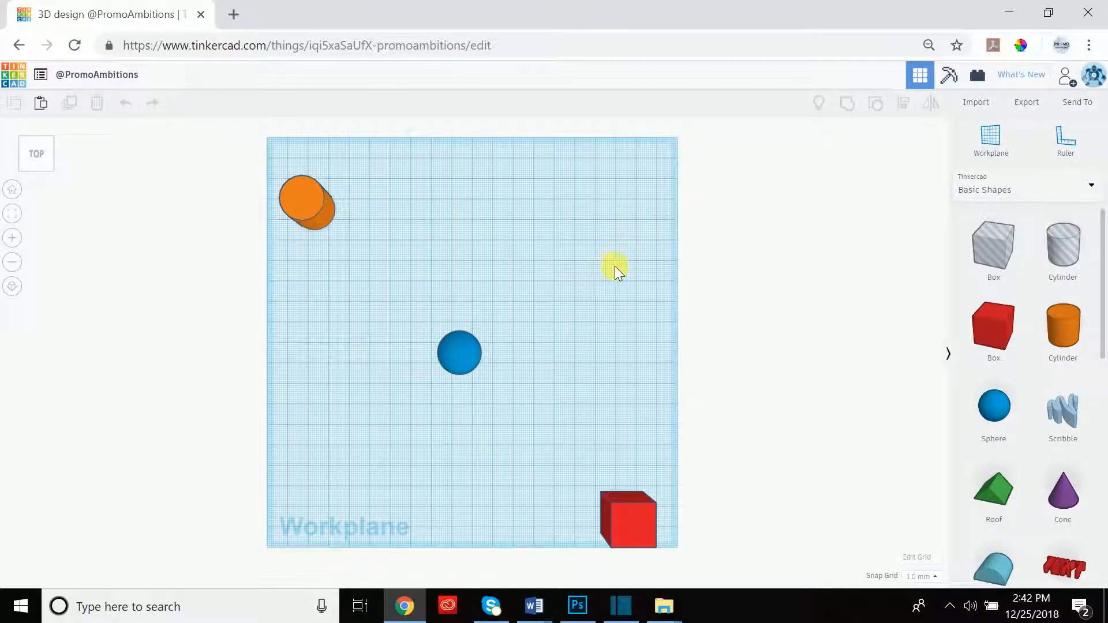
Pan and tilt into a perspective angle, reset to Home, then zoom with the scroll wheel.
{"action": "middle_click_drag", "start_coordinate": [615, 266], "coordinate": [506, 264]}
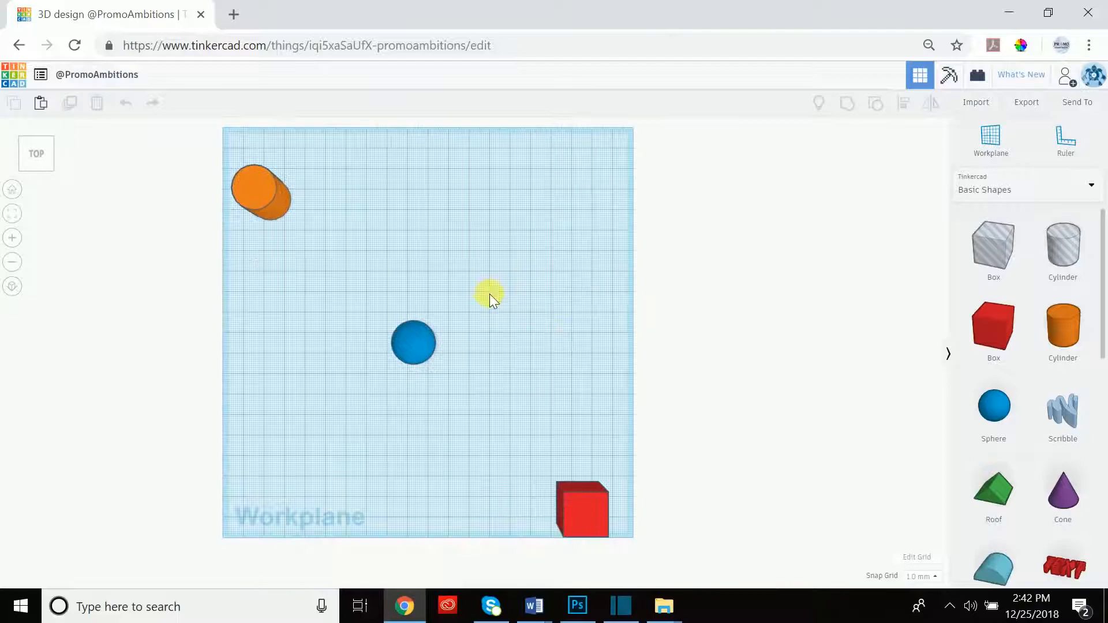
{"action": "right_click_drag", "start_coordinate": [415, 346], "coordinate": [589, 354]}
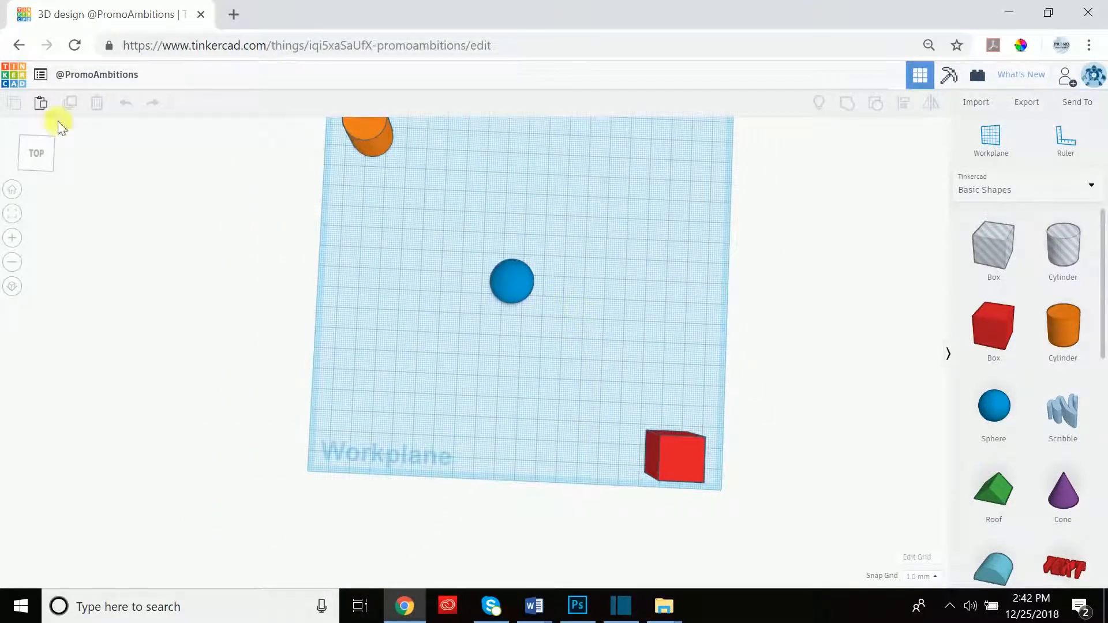
{"action": "left_click", "coordinate": [13, 190]}
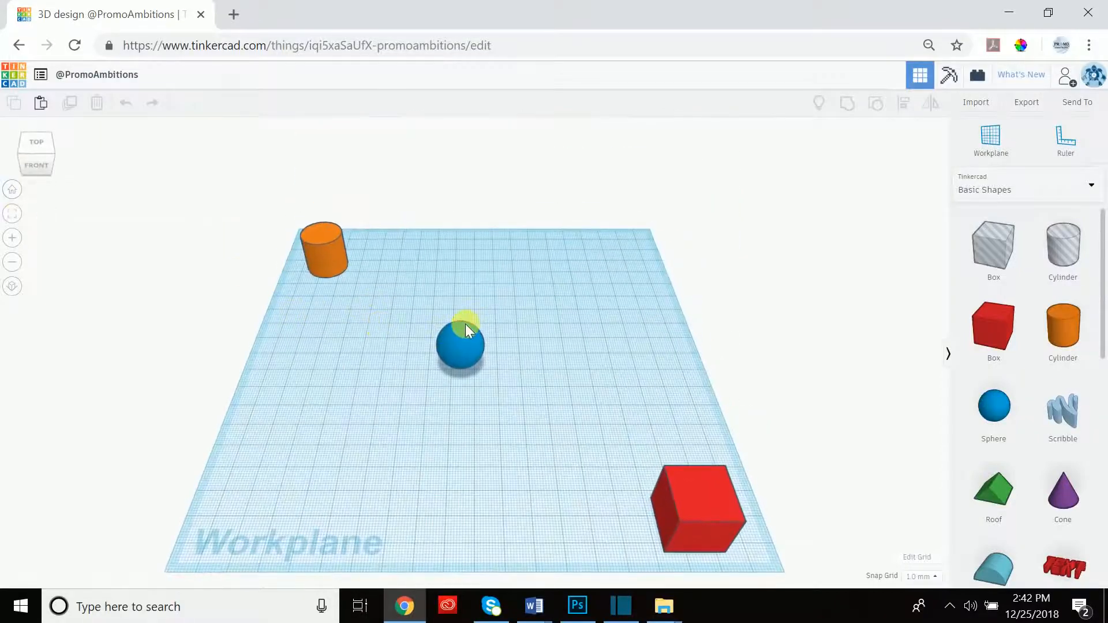
{"action": "scroll", "coordinate": [465, 324], "scroll_direction": "up", "scroll_amount": 5}
{"action": "scroll", "coordinate": [458, 315], "scroll_direction": "down", "scroll_amount": 5}
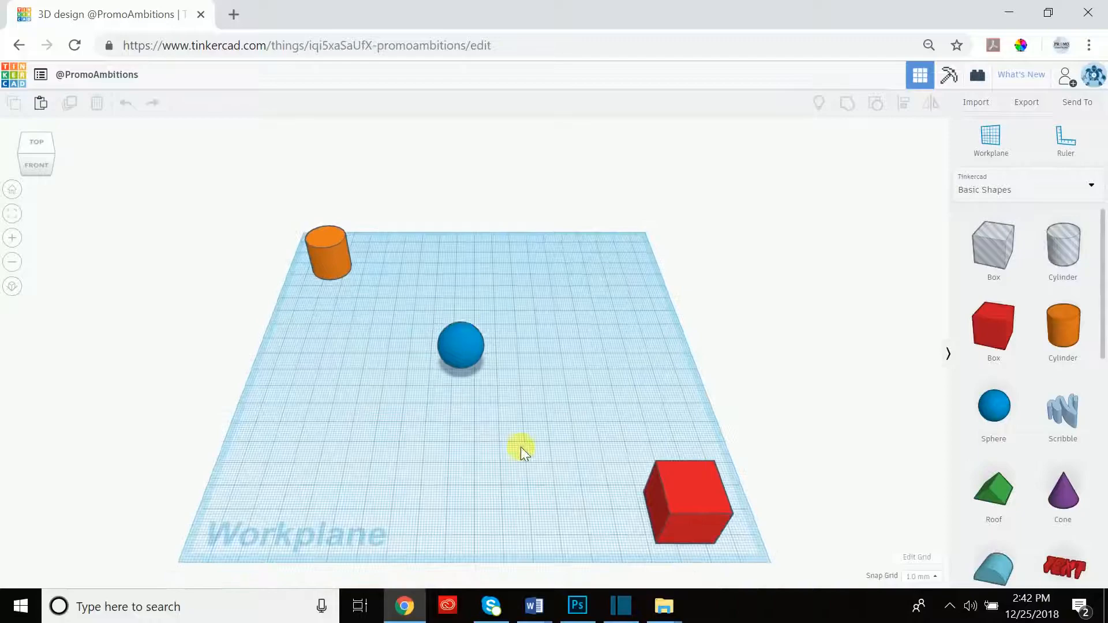
{"action": "scroll", "coordinate": [450, 310], "scroll_direction": "up", "scroll_amount": 5}
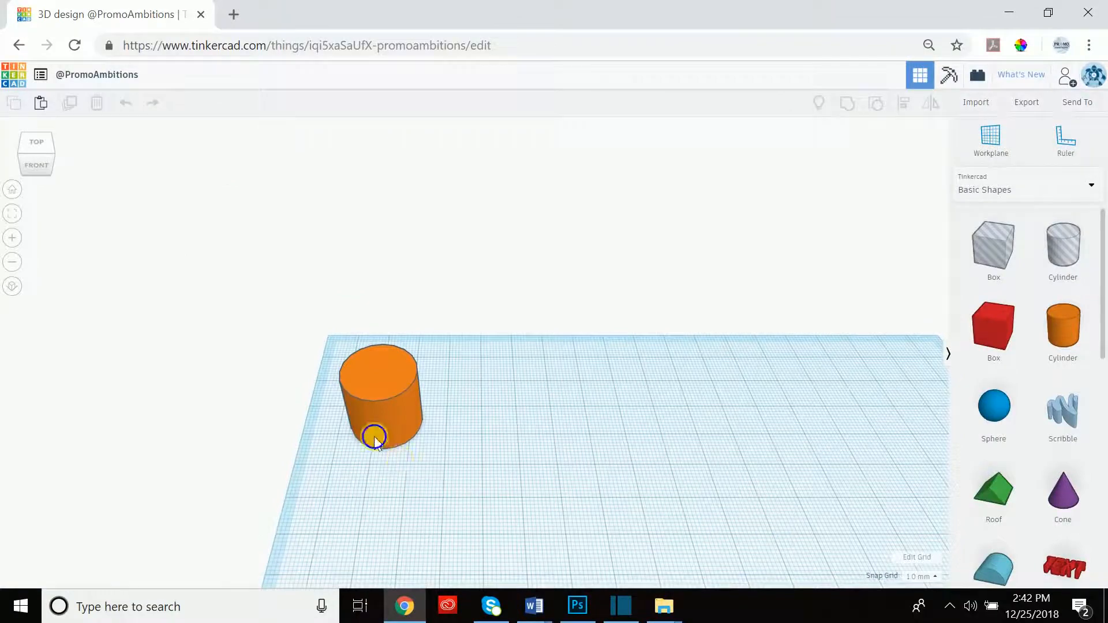
Pan toward the cylinder and back, view from Top, orbit, then return Home.
{"action": "middle_click_drag", "start_coordinate": [371, 433], "coordinate": [585, 431]}
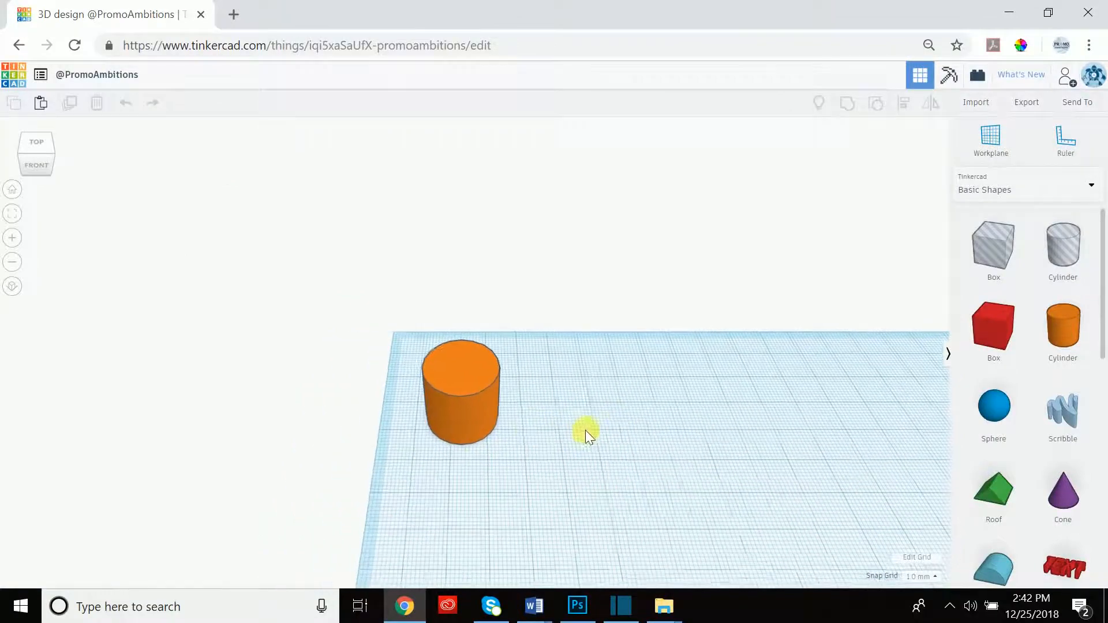
{"action": "scroll", "coordinate": [447, 392], "scroll_direction": "up", "scroll_amount": 4}
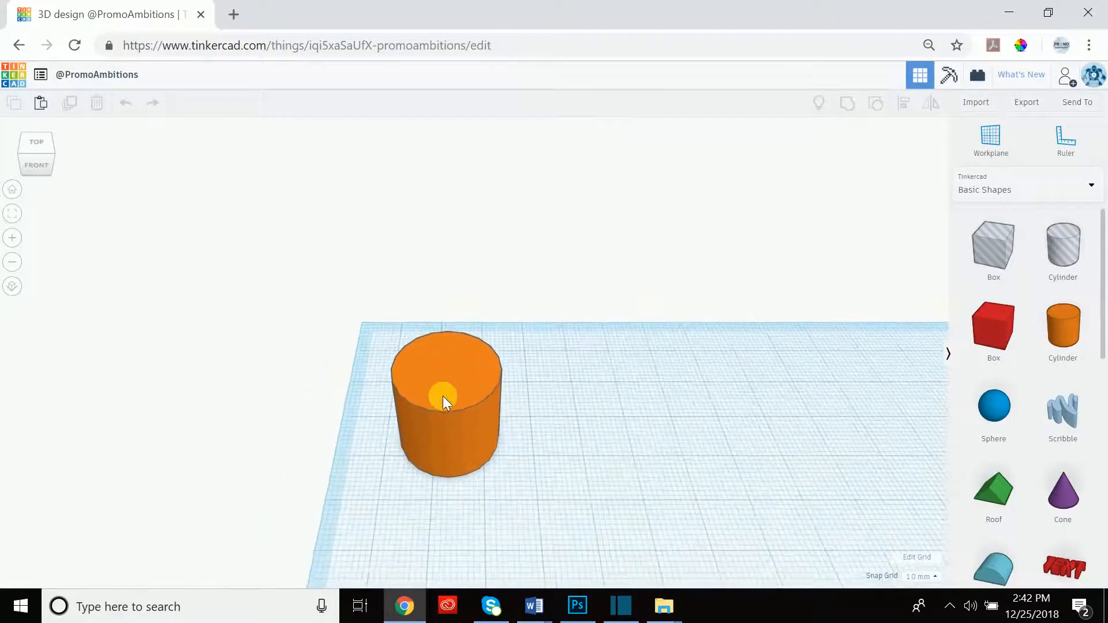
{"action": "scroll", "coordinate": [443, 397], "scroll_direction": "down", "scroll_amount": 5}
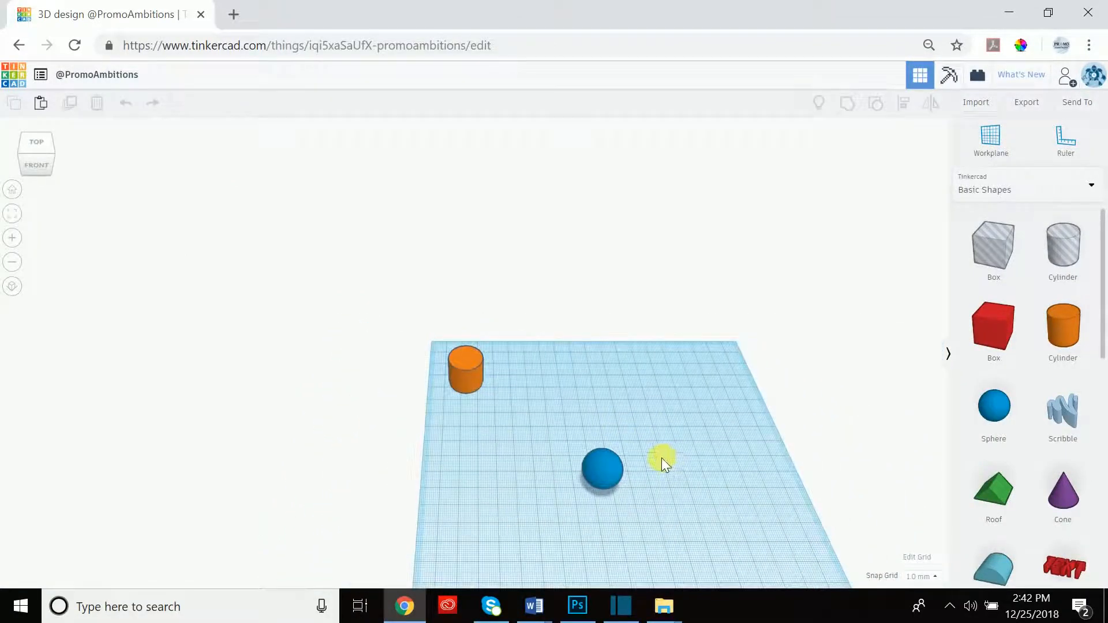
{"action": "middle_click_drag", "start_coordinate": [662, 459], "coordinate": [456, 236]}
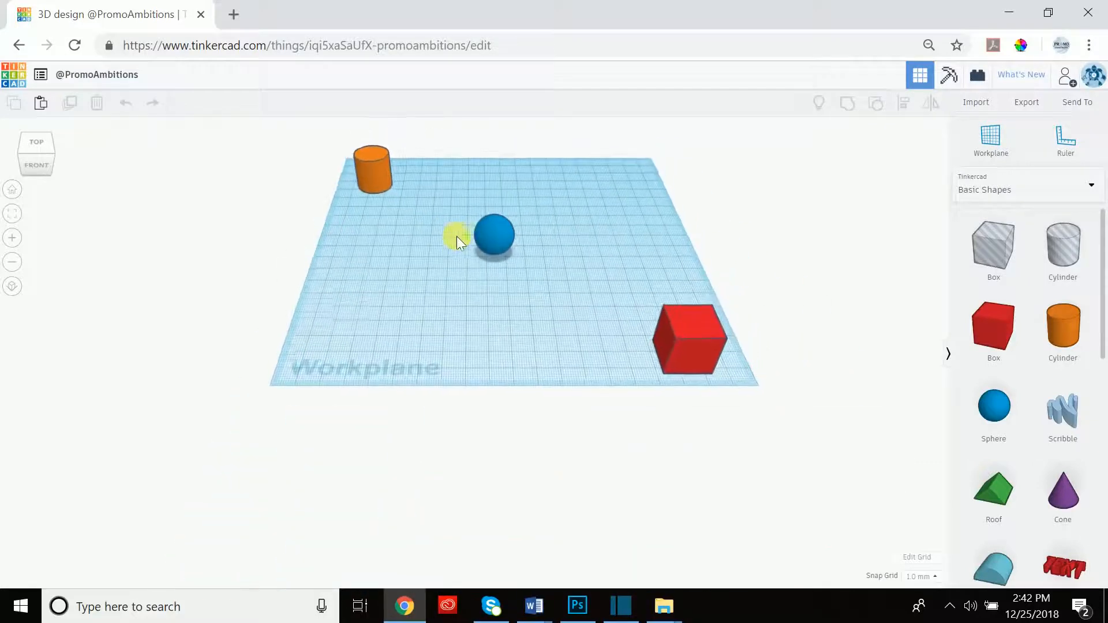
{"action": "left_click", "coordinate": [36, 141]}
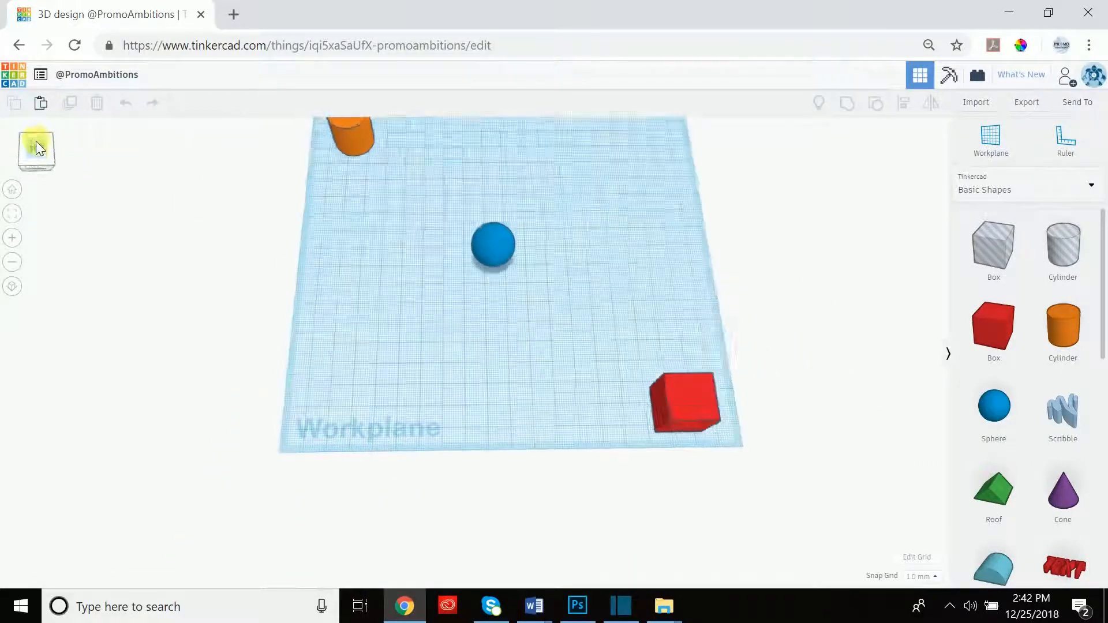
{"action": "right_click_drag", "start_coordinate": [469, 268], "coordinate": [427, 222]}
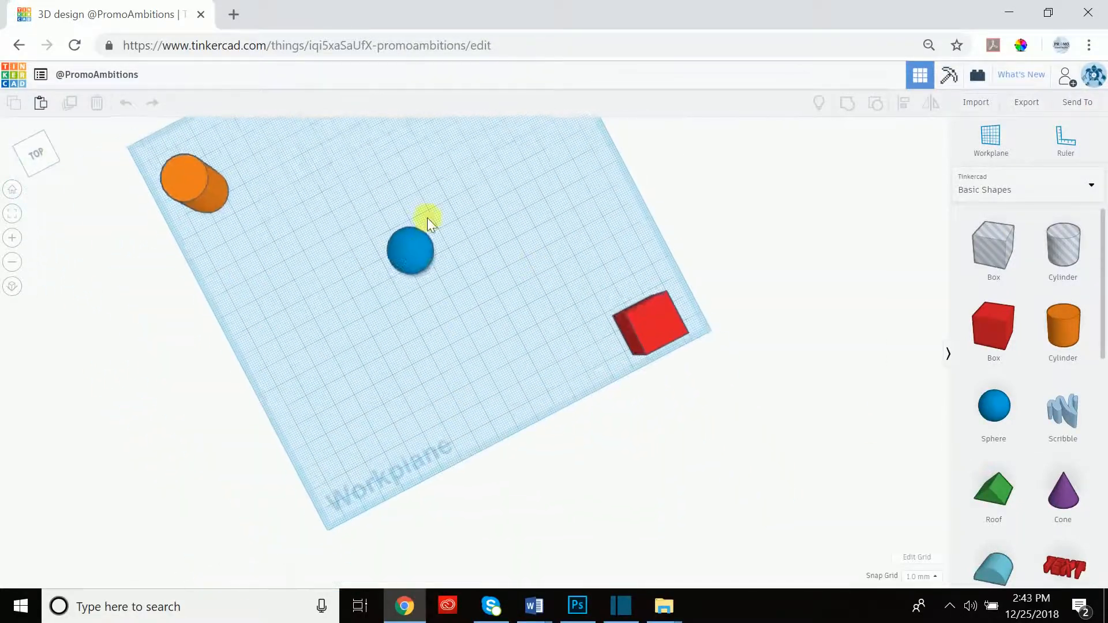
{"action": "left_click", "coordinate": [12, 190]}
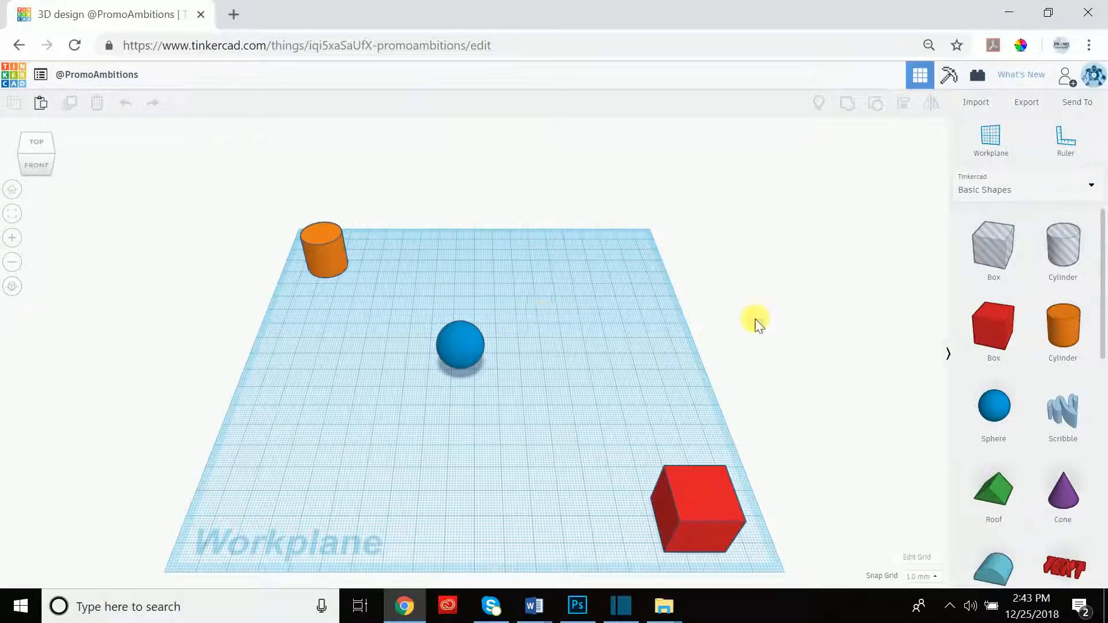
Orbit low around the box and cylinder sides, then snap to the Front view.
{"action": "right_click_drag", "start_coordinate": [577, 466], "coordinate": [544, 419]}
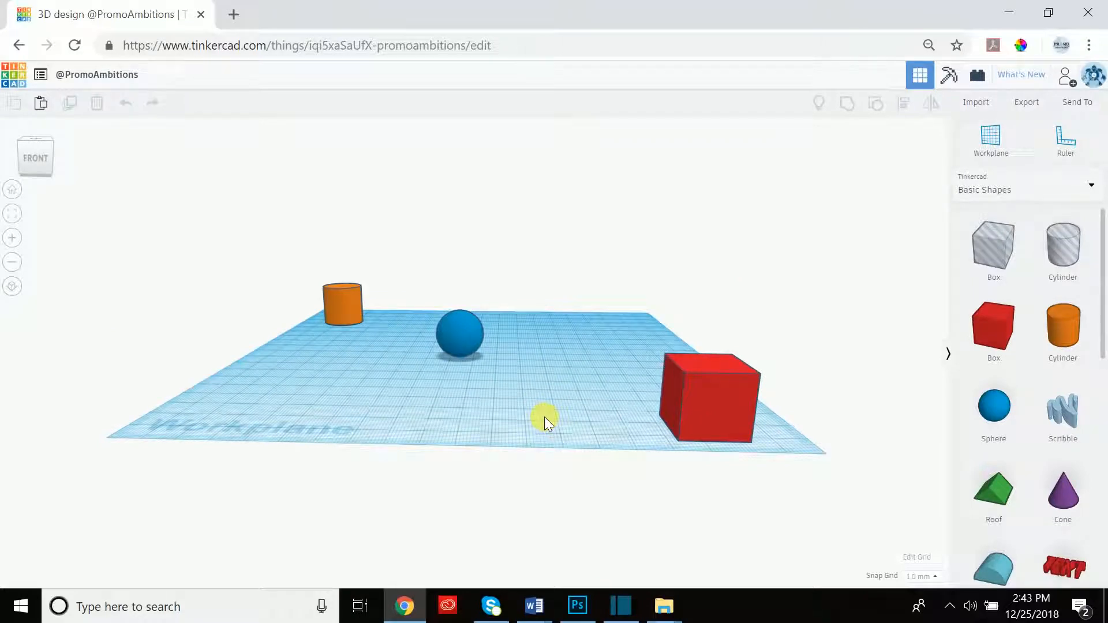
{"action": "right_click_drag", "start_coordinate": [797, 317], "coordinate": [693, 311]}
{"action": "scroll", "coordinate": [500, 376], "scroll_direction": "up", "scroll_amount": 5}
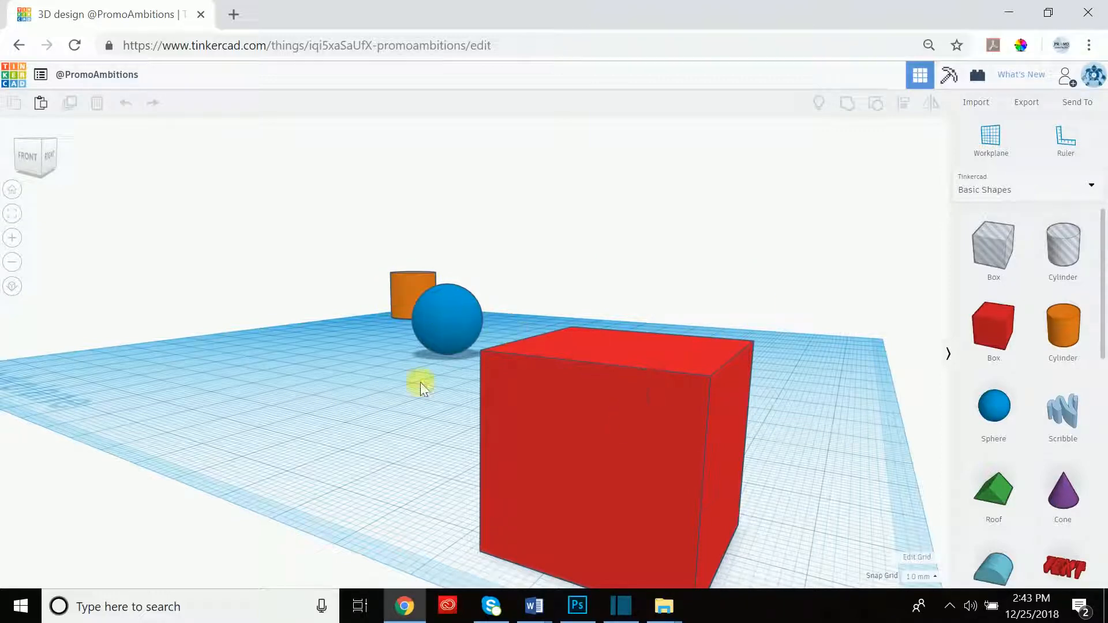
{"action": "right_click_drag", "start_coordinate": [229, 282], "coordinate": [742, 279]}
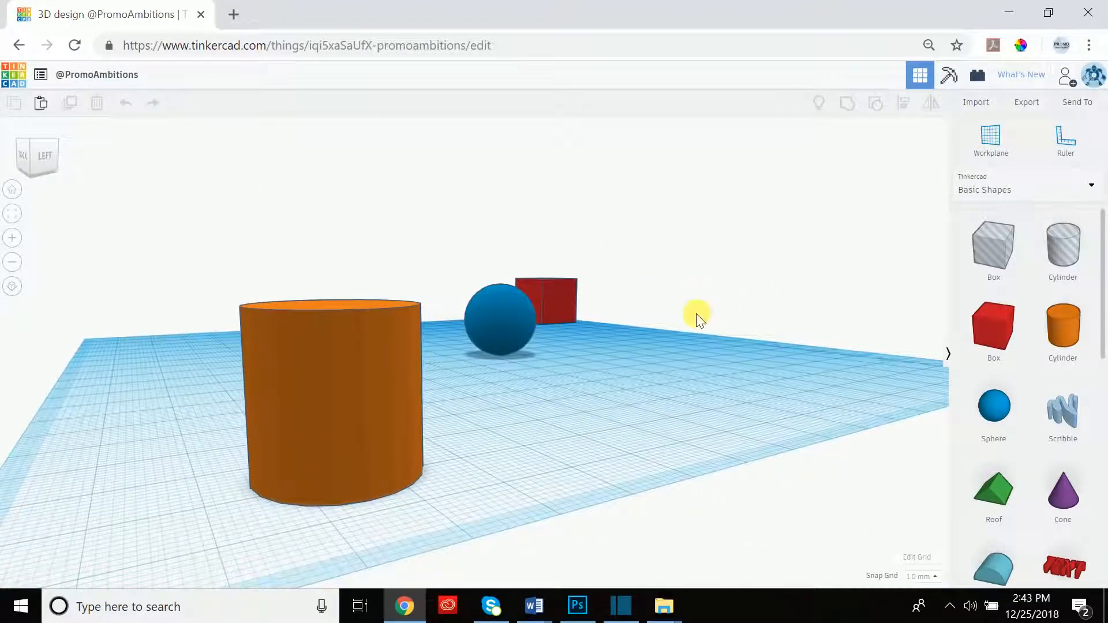
{"action": "right_click_drag", "start_coordinate": [626, 289], "coordinate": [253, 271]}
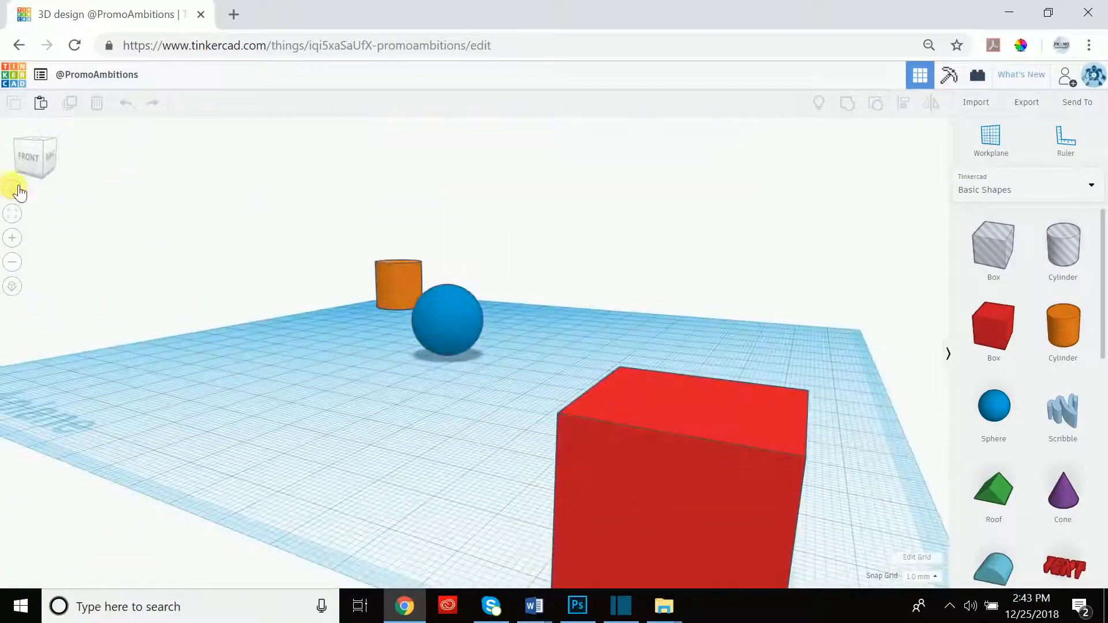
{"action": "left_click", "coordinate": [33, 158]}
{"action": "scroll", "coordinate": [497, 288], "scroll_direction": "down", "scroll_amount": 3}
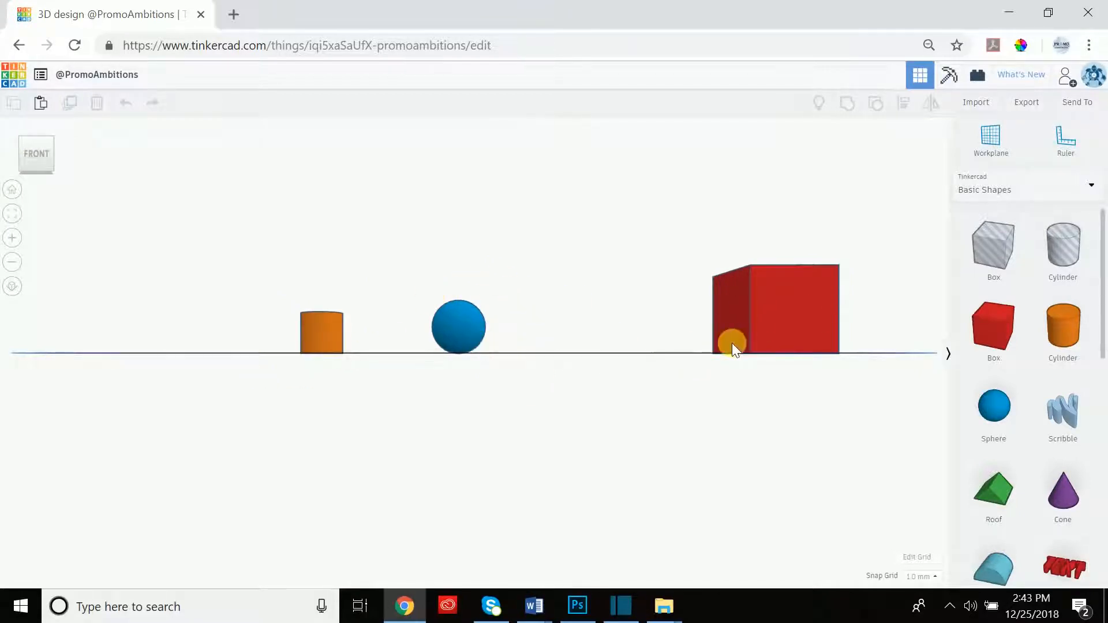
Orbit in orthographic projection, then switch to perspective and tilt to look down.
{"action": "left_click", "coordinate": [14, 286]}
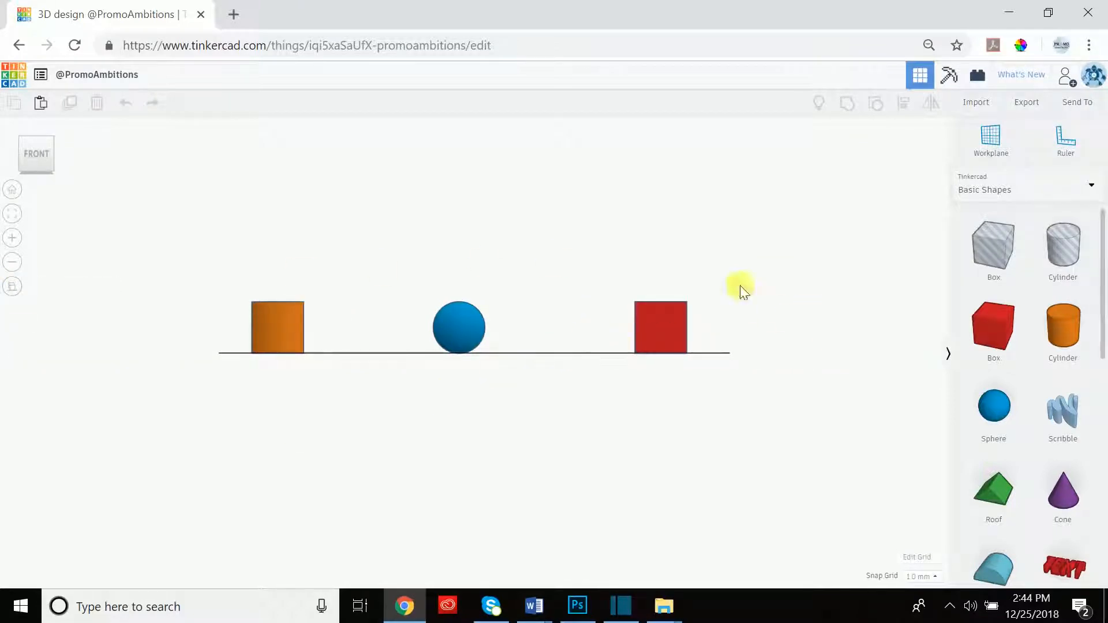
{"action": "mouse_move", "coordinate": [387, 376]}
{"action": "right_mouse_down"}
{"action": "mouse_move", "coordinate": [480, 380]}
{"action": "mouse_move", "coordinate": [534, 356]}
{"action": "mouse_move", "coordinate": [335, 391]}
{"action": "mouse_move", "coordinate": [300, 360]}
{"action": "mouse_move", "coordinate": [282, 377]}
{"action": "mouse_move", "coordinate": [267, 371]}
{"action": "mouse_move", "coordinate": [343, 397]}
{"action": "mouse_move", "coordinate": [401, 396]}
{"action": "mouse_move", "coordinate": [385, 372]}
{"action": "right_mouse_up"}
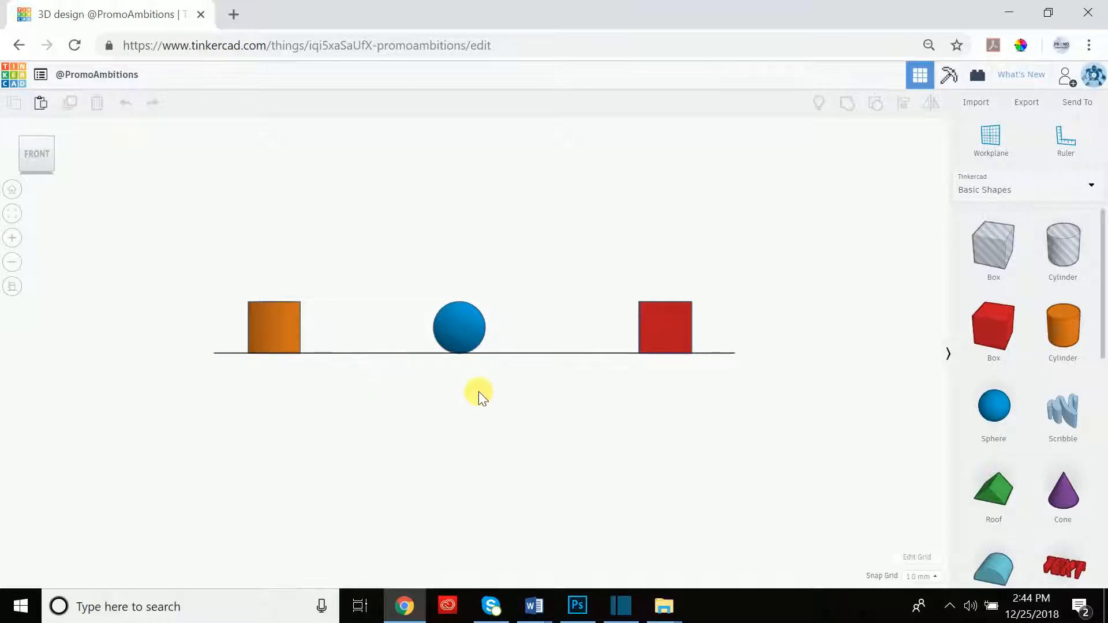
{"action": "left_click", "coordinate": [13, 286]}
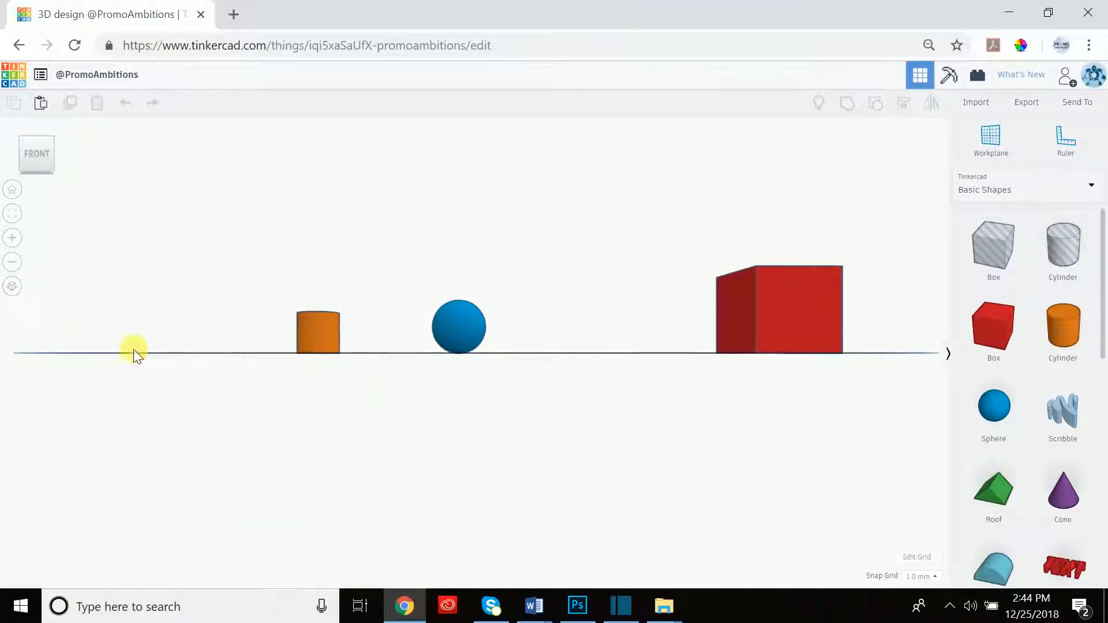
{"action": "right_click_drag", "start_coordinate": [549, 189], "coordinate": [532, 299]}
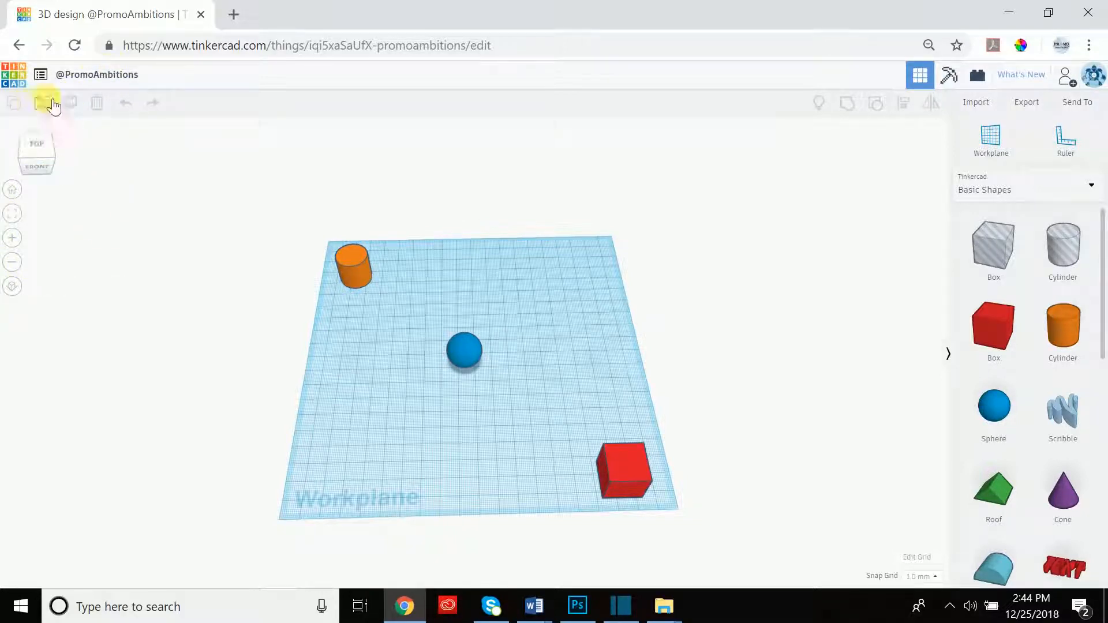
Paste a copy of the orange cylinder and move it forward beside the blue sphere.
{"action": "left_click", "coordinate": [12, 191]}
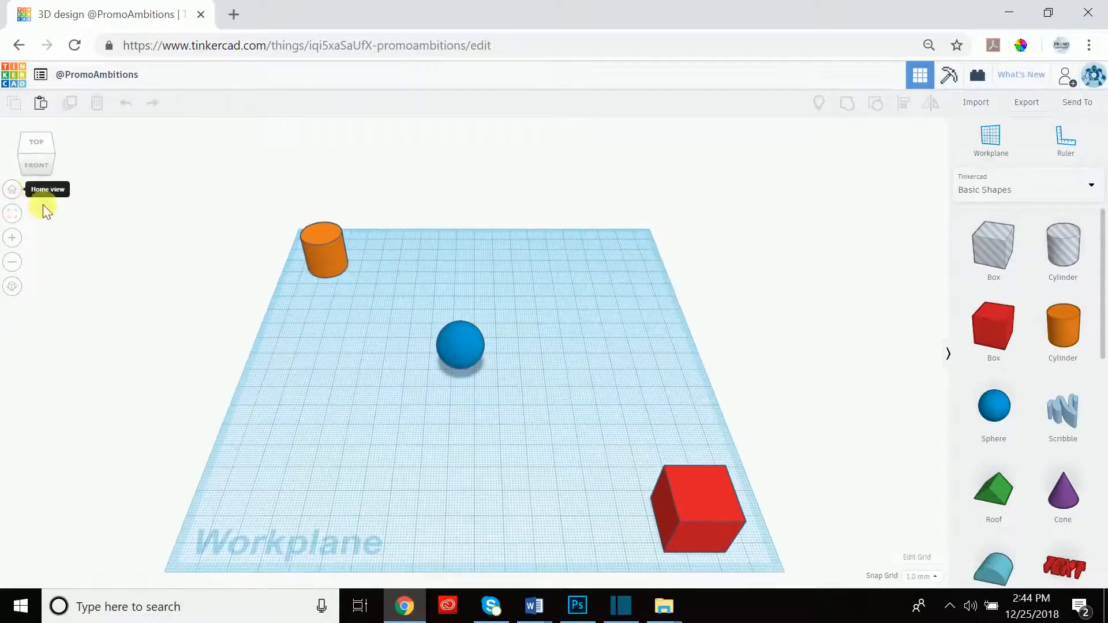
{"action": "left_click", "coordinate": [331, 250]}
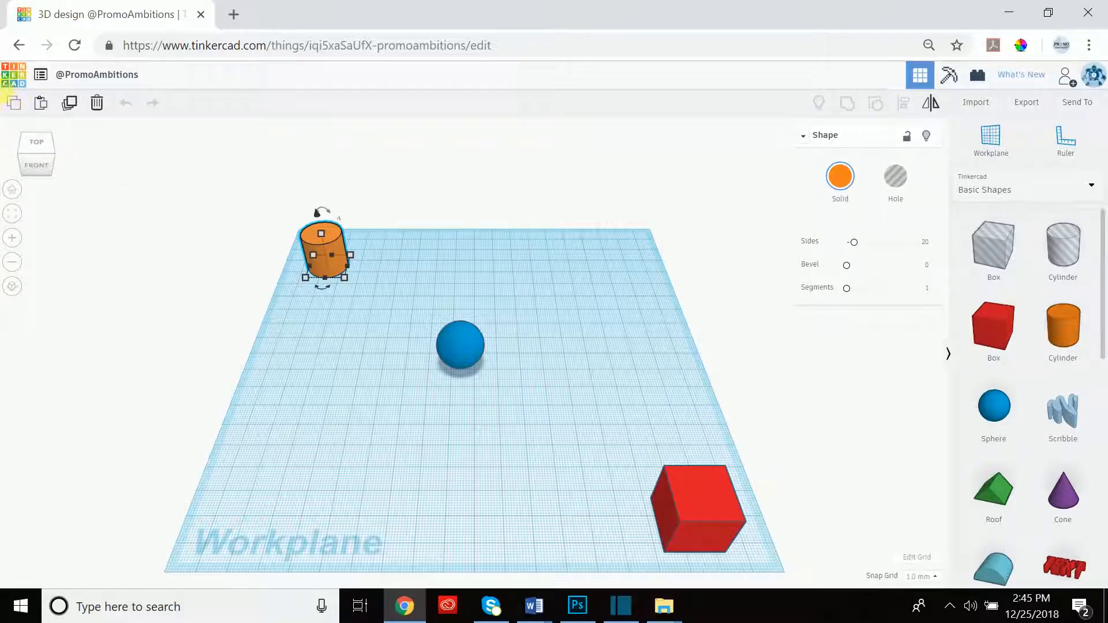
{"action": "left_click", "coordinate": [52, 106]}
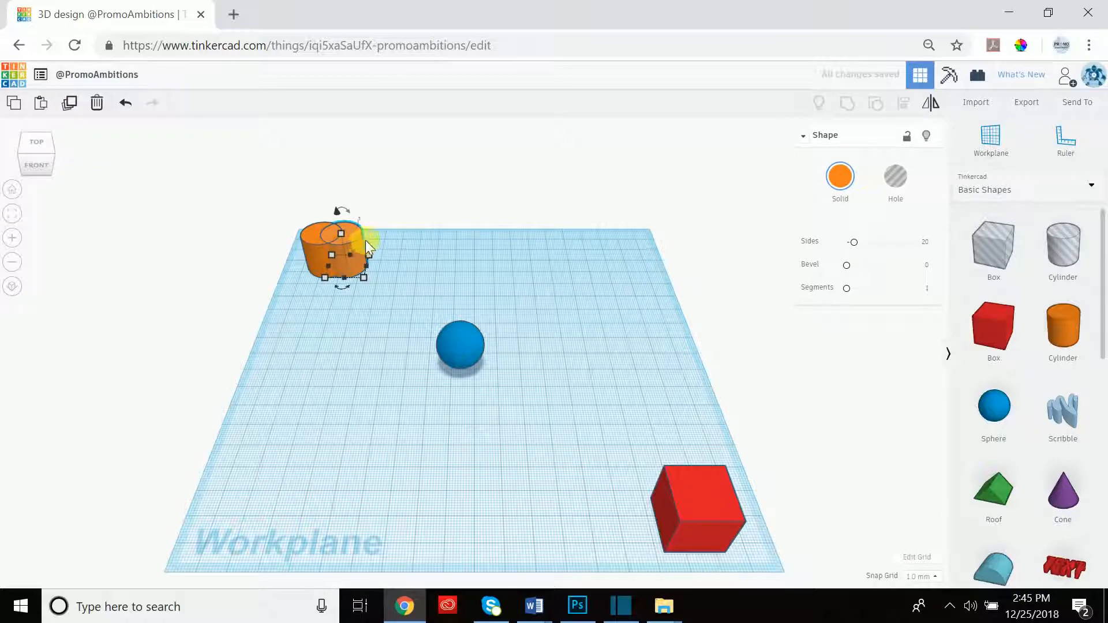
{"action": "left_click_drag", "start_coordinate": [357, 236], "coordinate": [374, 310]}
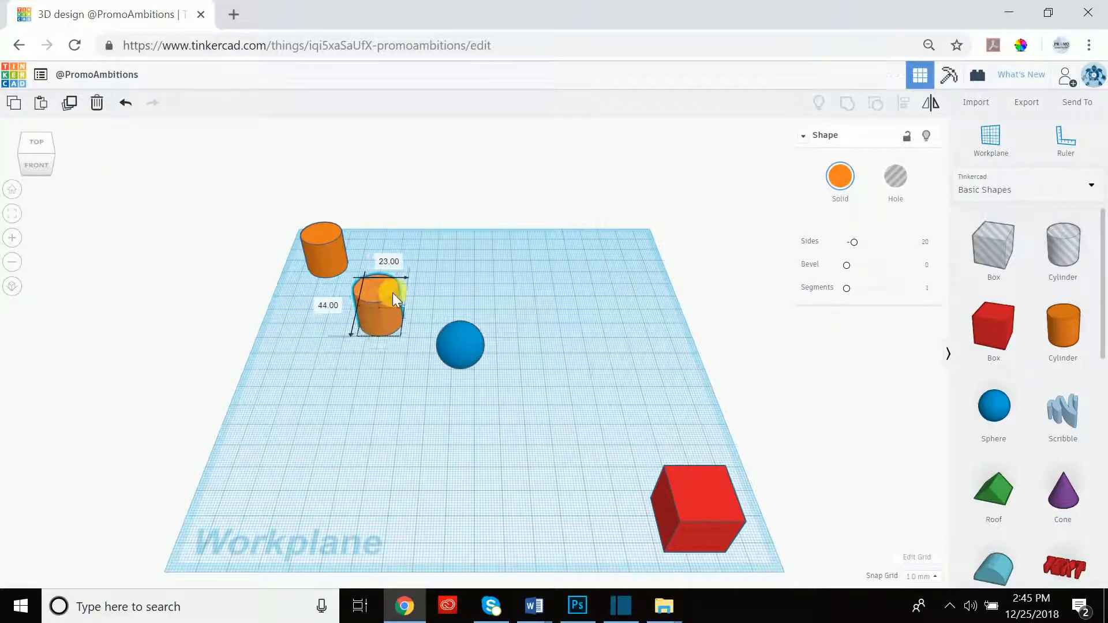
{"action": "left_click", "coordinate": [97, 104]}
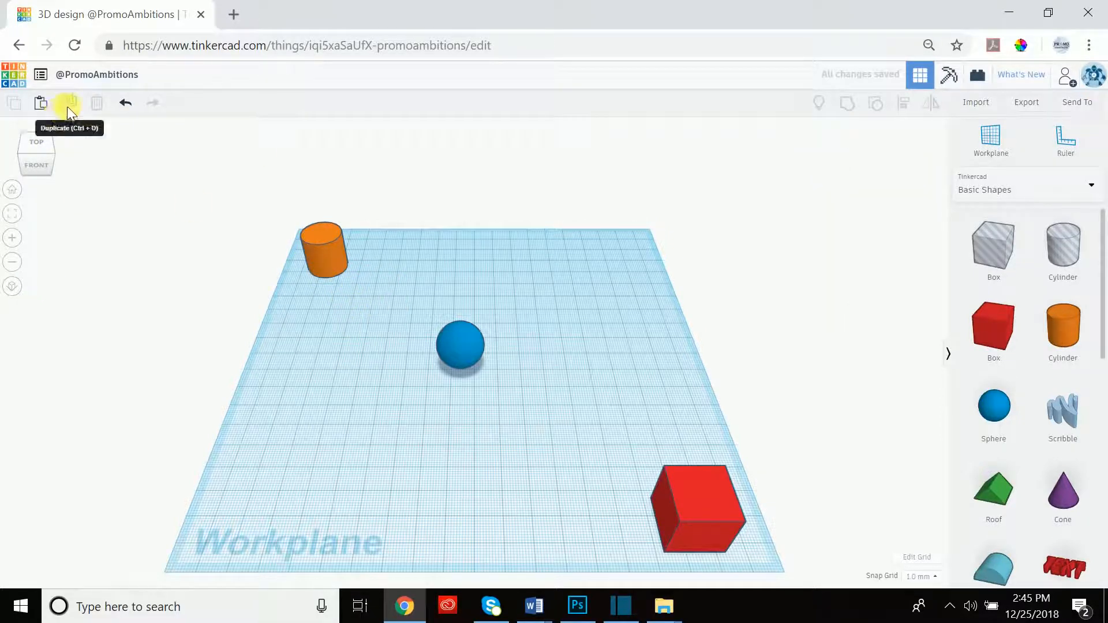
{"action": "left_click", "coordinate": [328, 251]}
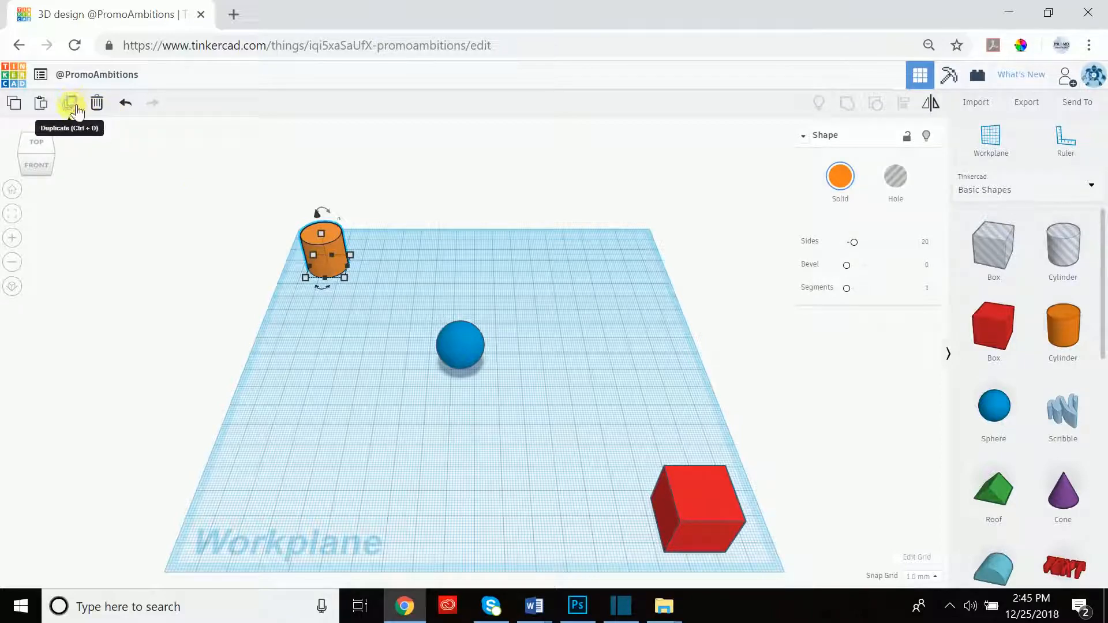
{"action": "left_click", "coordinate": [74, 106]}
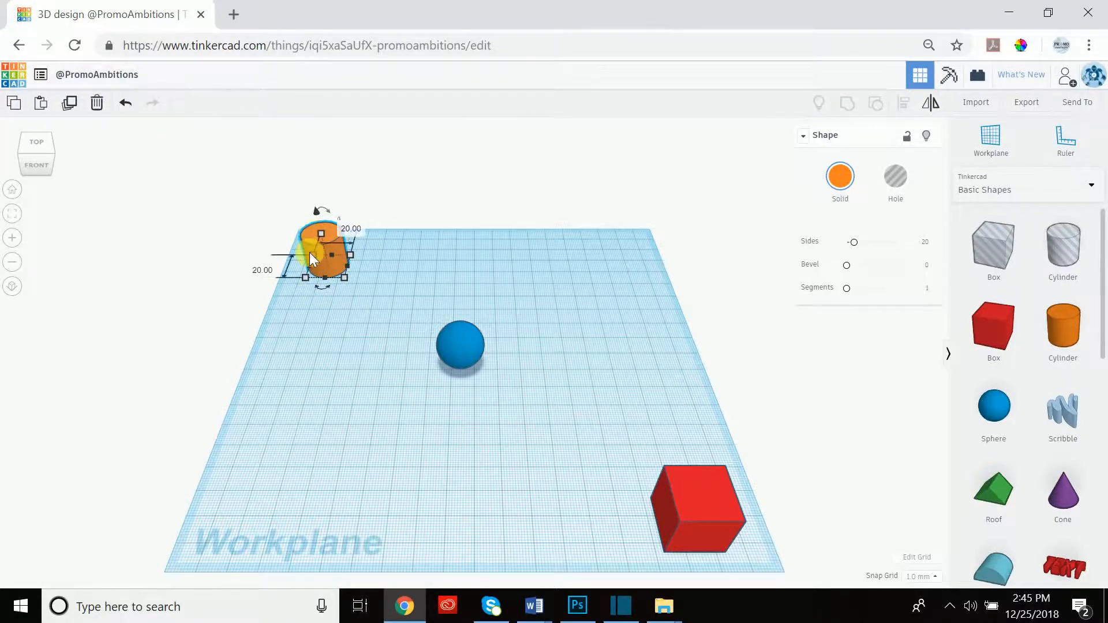
{"action": "scroll", "coordinate": [305, 250], "scroll_direction": "up", "scroll_amount": 5}
{"action": "middle_click_drag", "start_coordinate": [380, 301], "coordinate": [407, 321]}
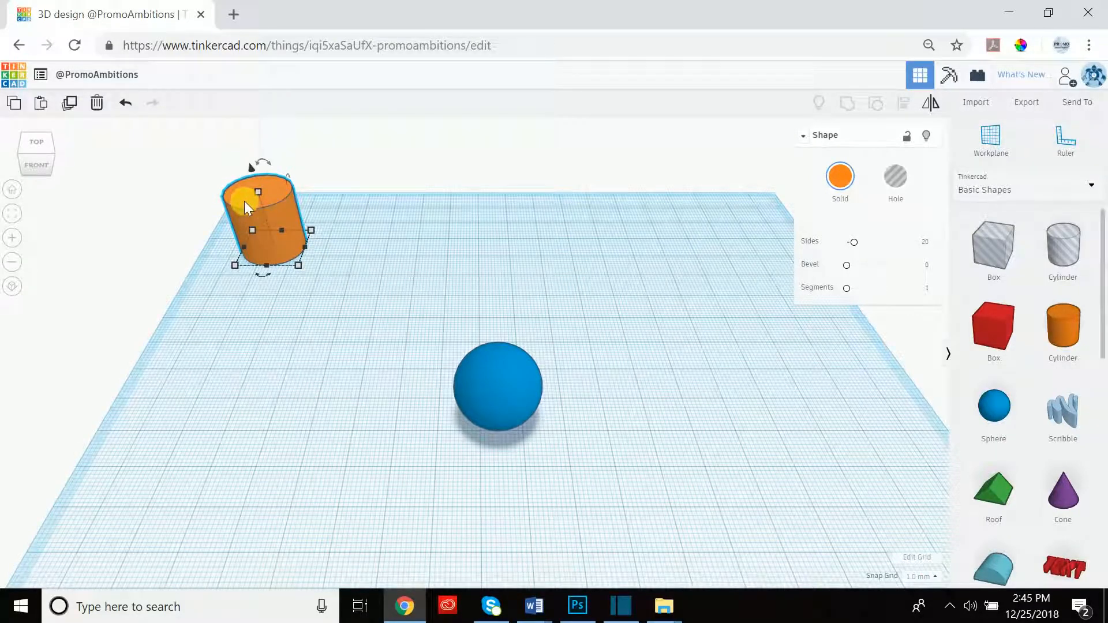
{"action": "left_click_drag", "start_coordinate": [245, 200], "coordinate": [414, 210], "text": "alt"}
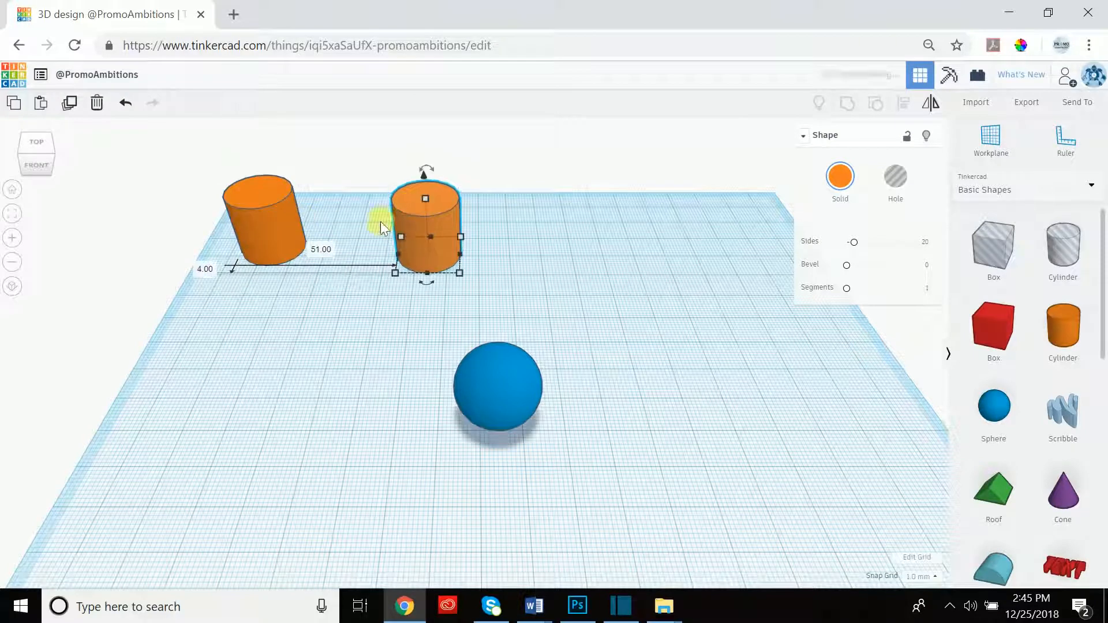
{"action": "key", "text": "Delete"}
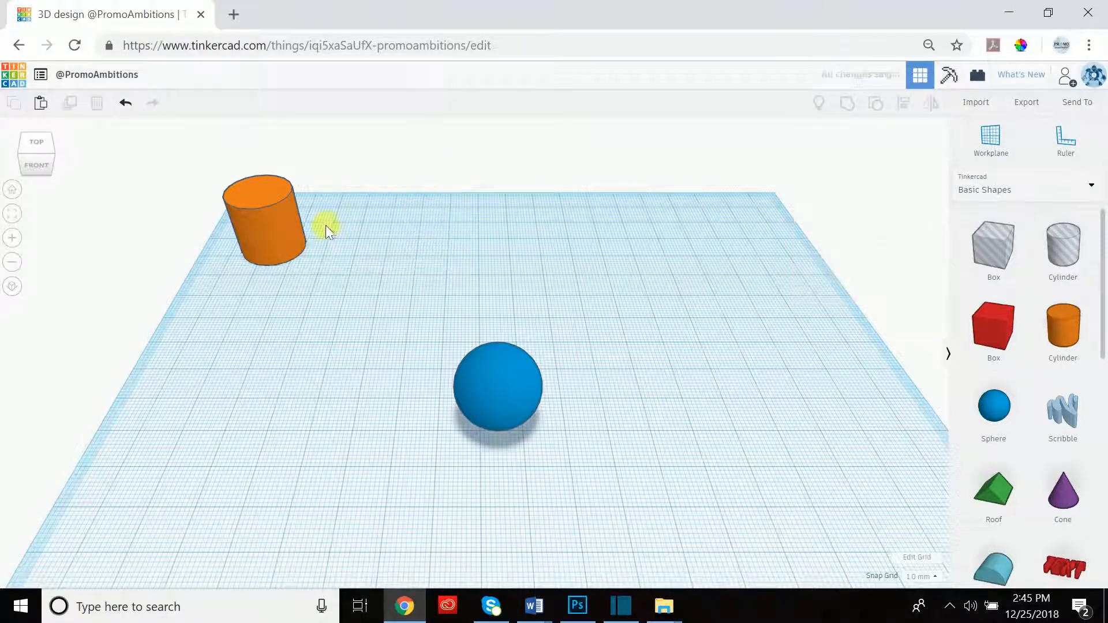
Duplicate the orange cylinder several times in place, stacking the copies.
{"action": "left_click", "coordinate": [264, 200]}
{"action": "left_click", "coordinate": [67, 103]}
{"action": "left_click", "coordinate": [70, 104]}
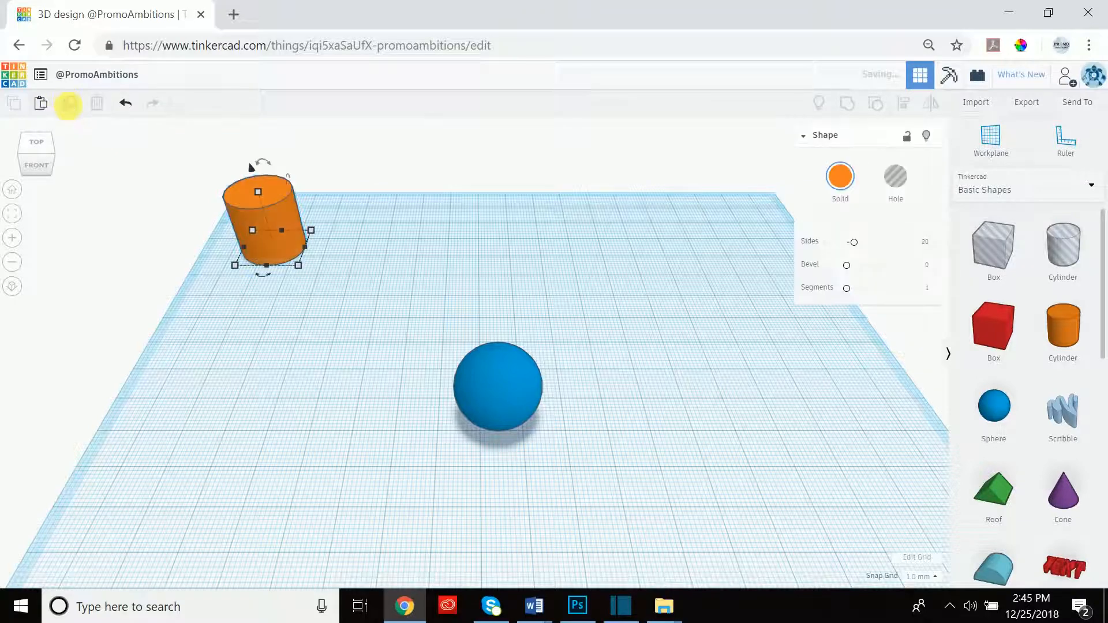
{"action": "left_click", "coordinate": [70, 105]}
{"action": "left_click", "coordinate": [70, 105]}
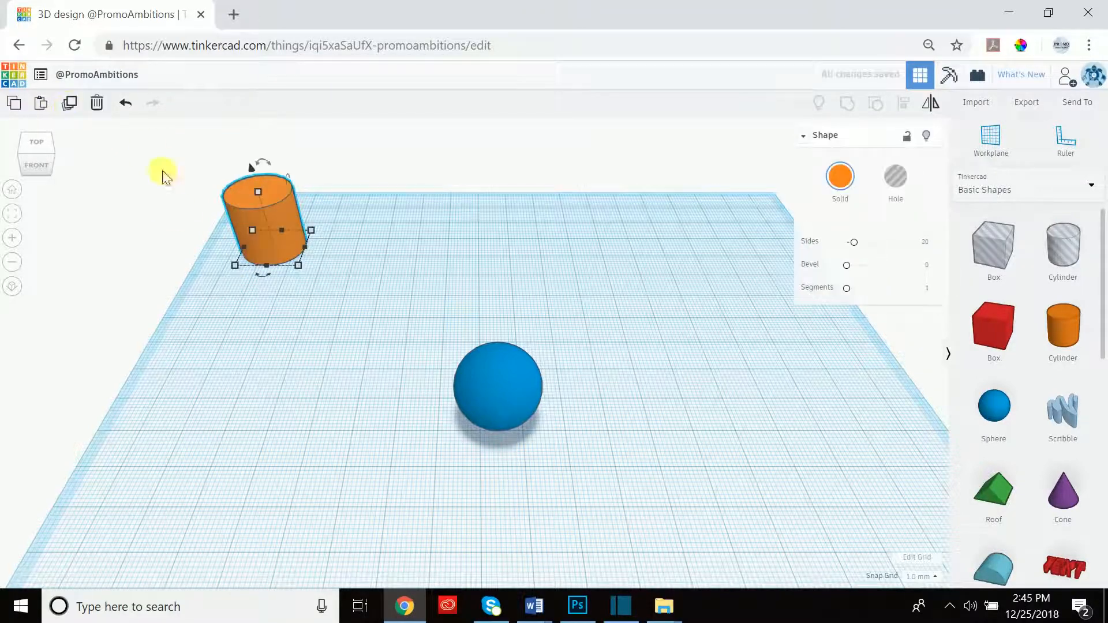
Drag the stacked cylinder copies out to separate spots around the workplane.
{"action": "left_click_drag", "start_coordinate": [261, 218], "coordinate": [418, 237]}
{"action": "left_click_drag", "start_coordinate": [266, 207], "coordinate": [214, 330]}
{"action": "left_click_drag", "start_coordinate": [240, 209], "coordinate": [573, 221]}
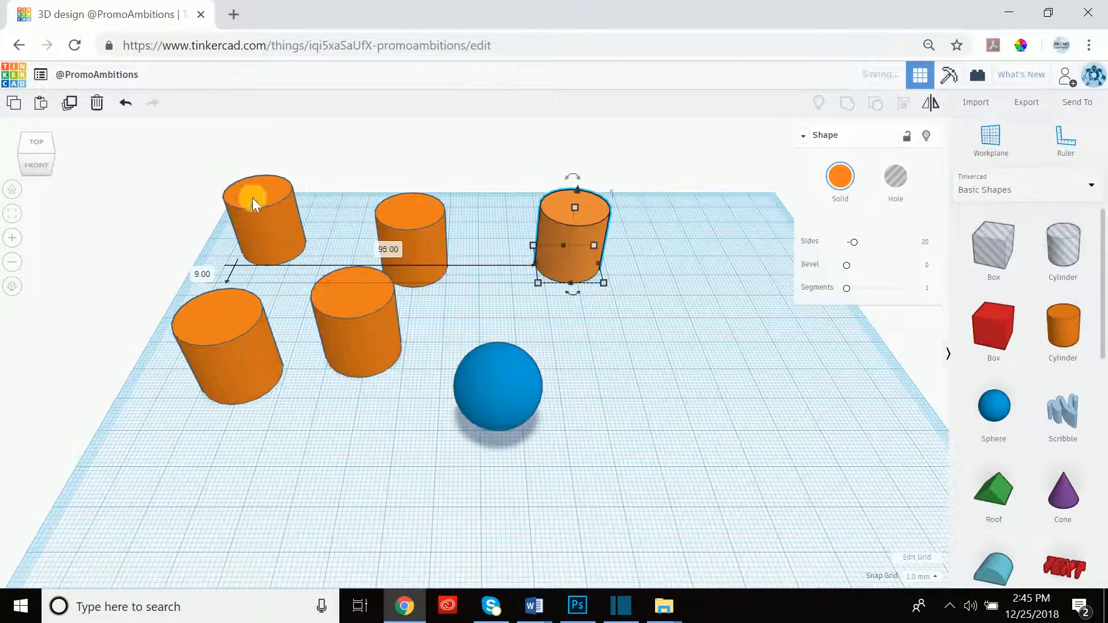
{"action": "mouse_move", "coordinate": [270, 213]}
{"action": "left_mouse_down"}
{"action": "mouse_move", "coordinate": [334, 210]}
{"action": "mouse_move", "coordinate": [289, 254]}
{"action": "mouse_move", "coordinate": [298, 390]}
{"action": "mouse_move", "coordinate": [375, 192]}
{"action": "mouse_move", "coordinate": [268, 190]}
{"action": "left_mouse_up"}
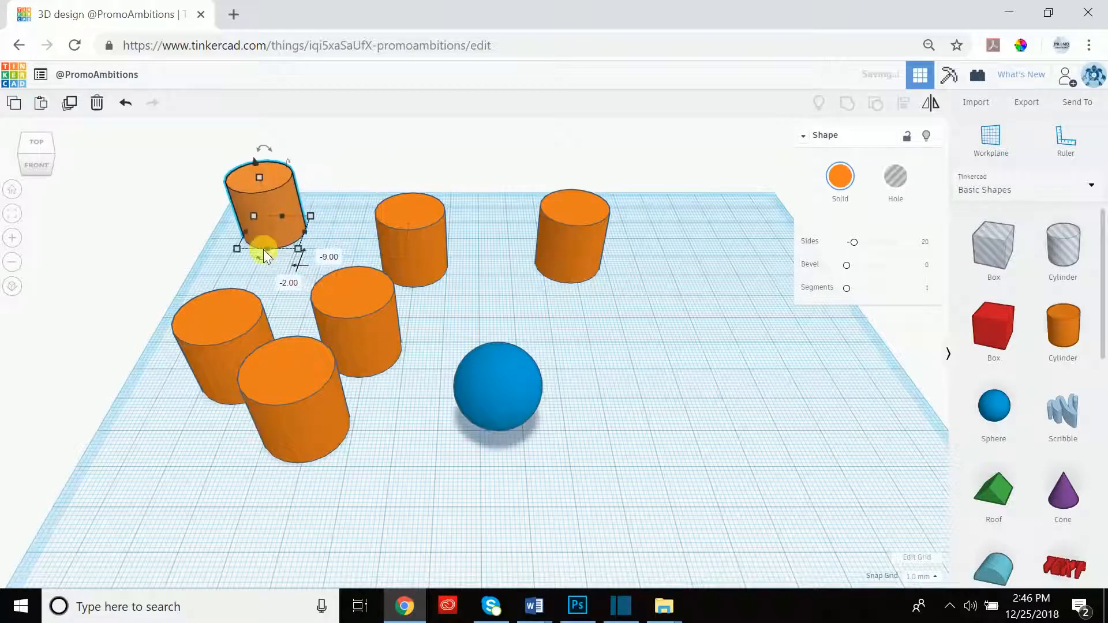
{"action": "left_click", "coordinate": [215, 327]}
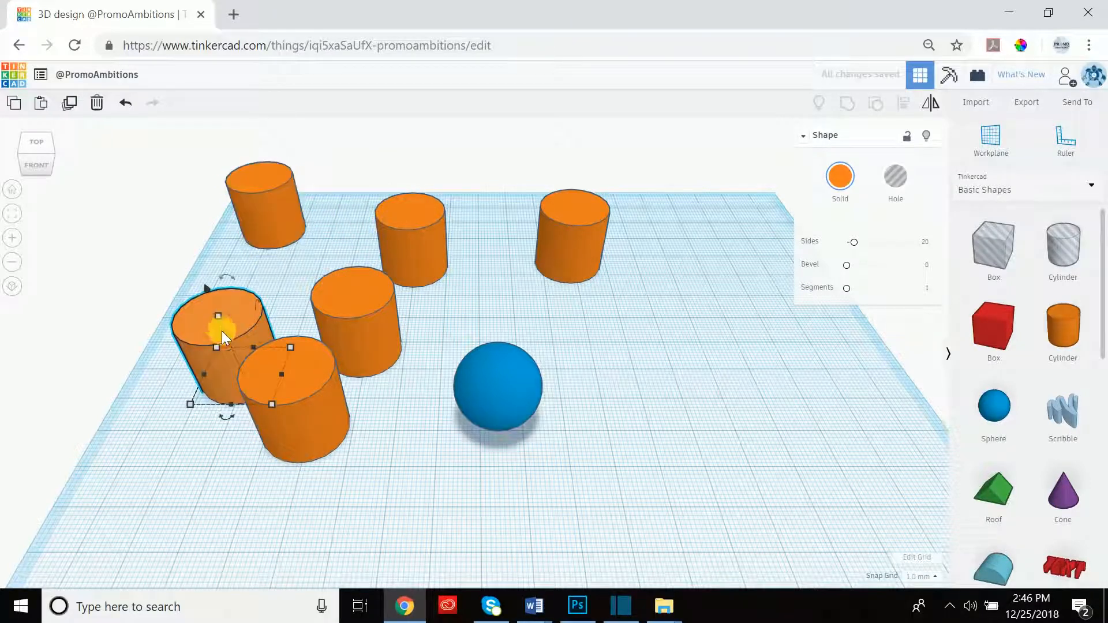
{"action": "left_click", "coordinate": [269, 282]}
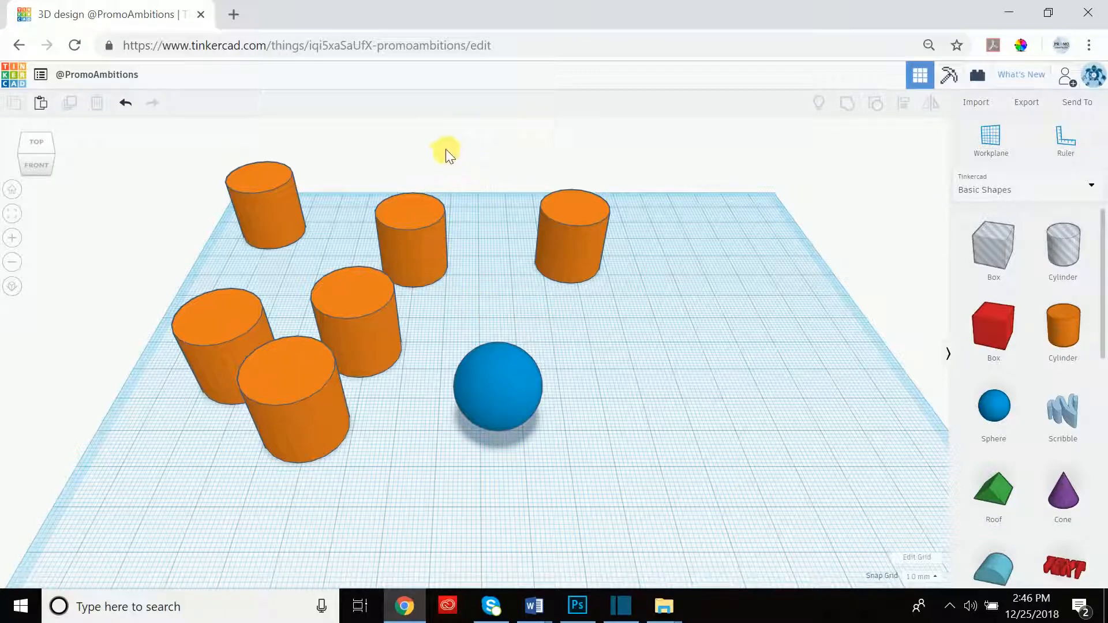
Try selecting groups of cylinders by shift-clicking and box-selecting, then clear the selection.
{"action": "left_click", "coordinate": [216, 316]}
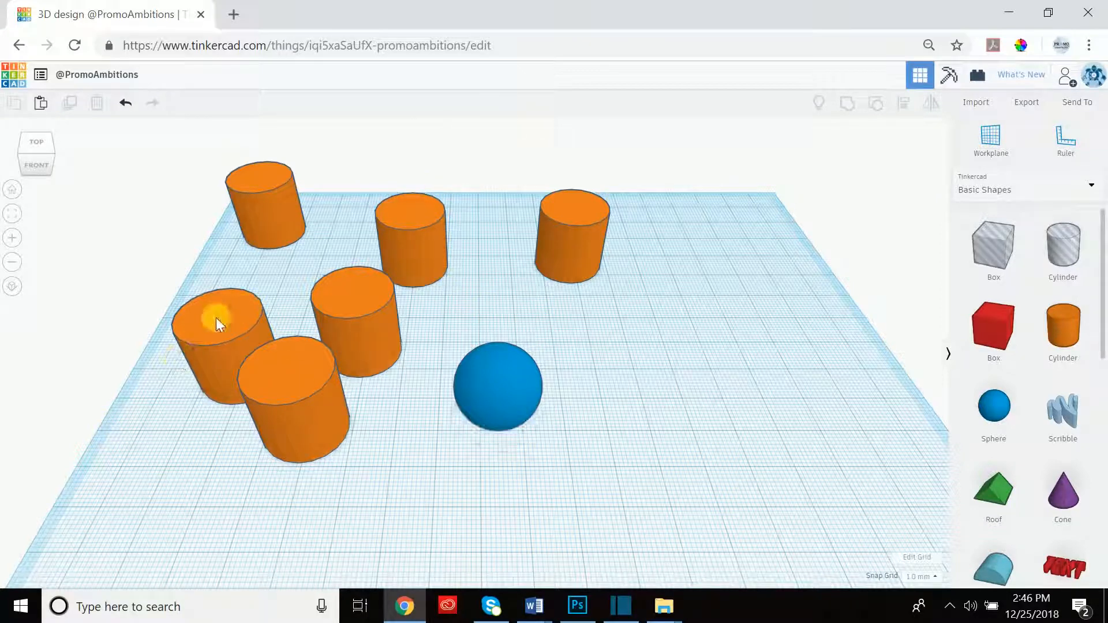
{"action": "left_click", "coordinate": [303, 406], "text": "shift"}
{"action": "left_click", "coordinate": [364, 300], "text": "shift"}
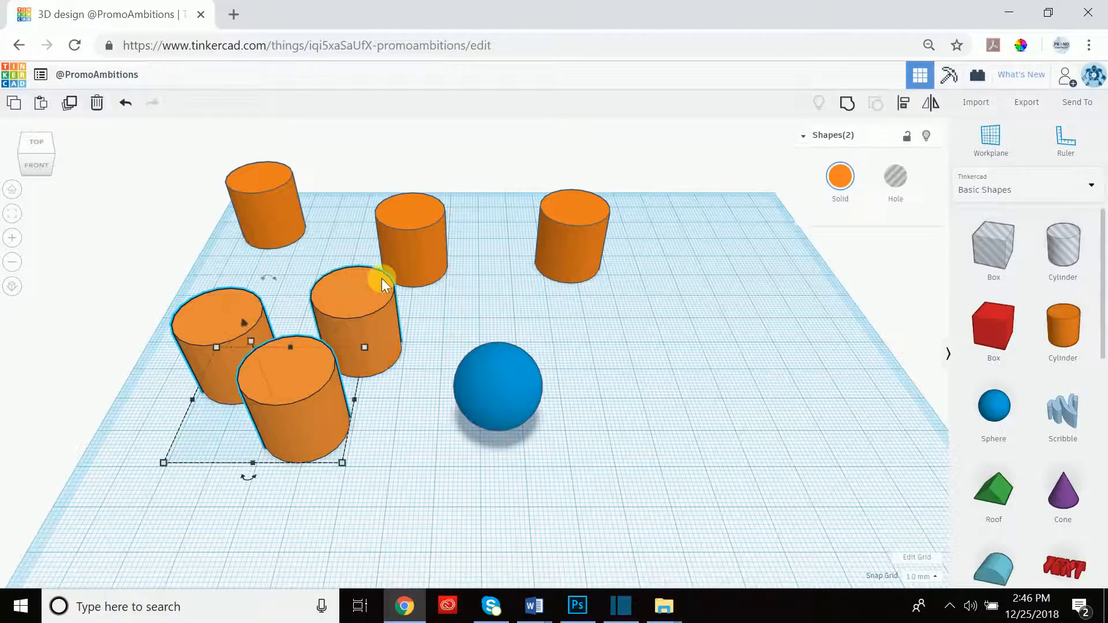
{"action": "left_click", "coordinate": [404, 240]}
{"action": "left_click", "coordinate": [503, 148]}
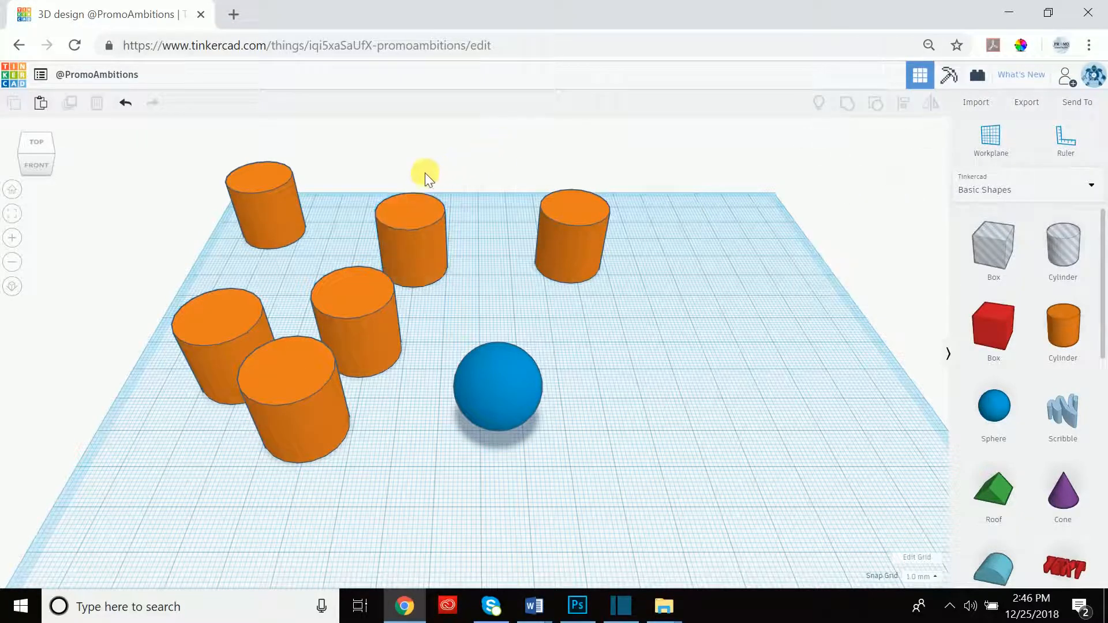
{"action": "left_click_drag", "start_coordinate": [430, 144], "coordinate": [326, 223]}
{"action": "left_click_drag", "start_coordinate": [254, 290], "coordinate": [168, 397]}
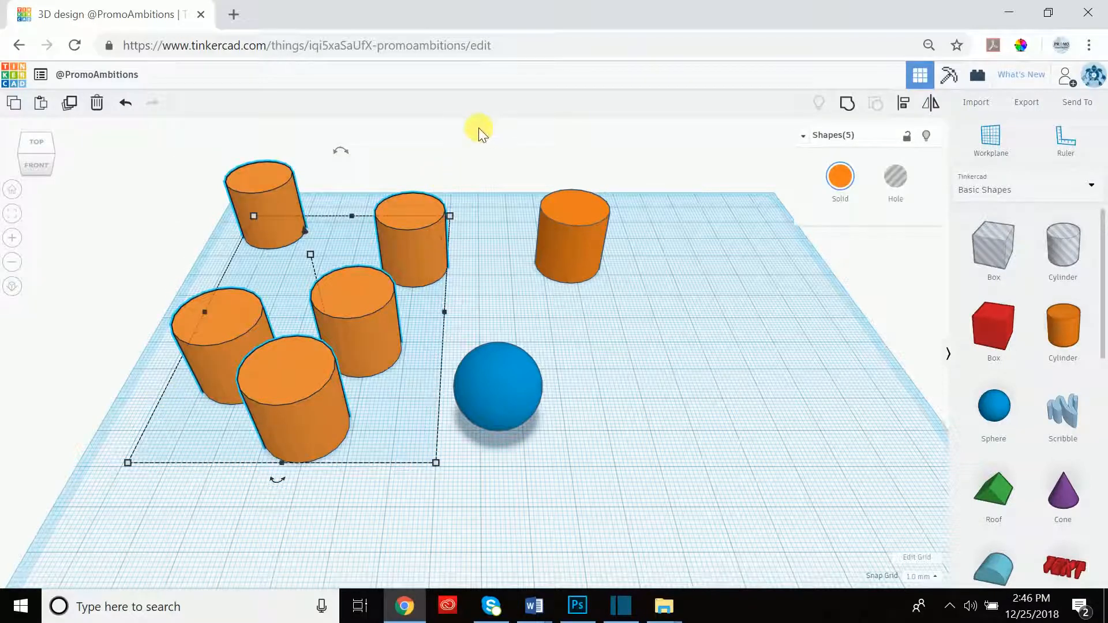
{"action": "left_click", "coordinate": [417, 127]}
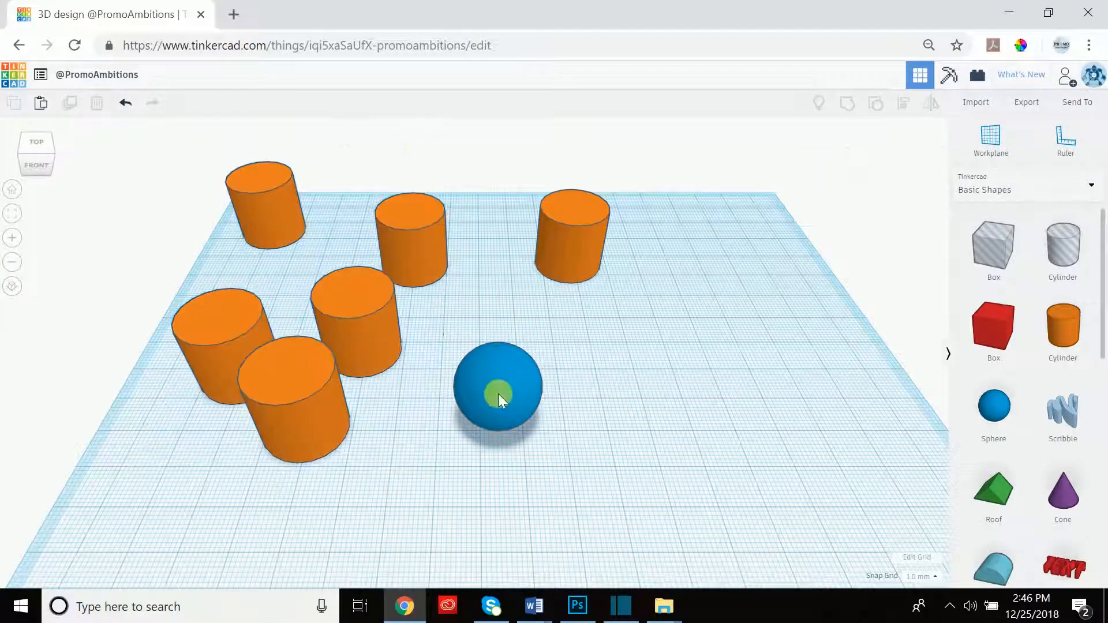
Box-select and delete five cylinders, moving the last one to the back-left corner.
{"action": "left_click_drag", "start_coordinate": [258, 216], "coordinate": [462, 480]}
{"action": "left_click_drag", "start_coordinate": [386, 136], "coordinate": [216, 452]}
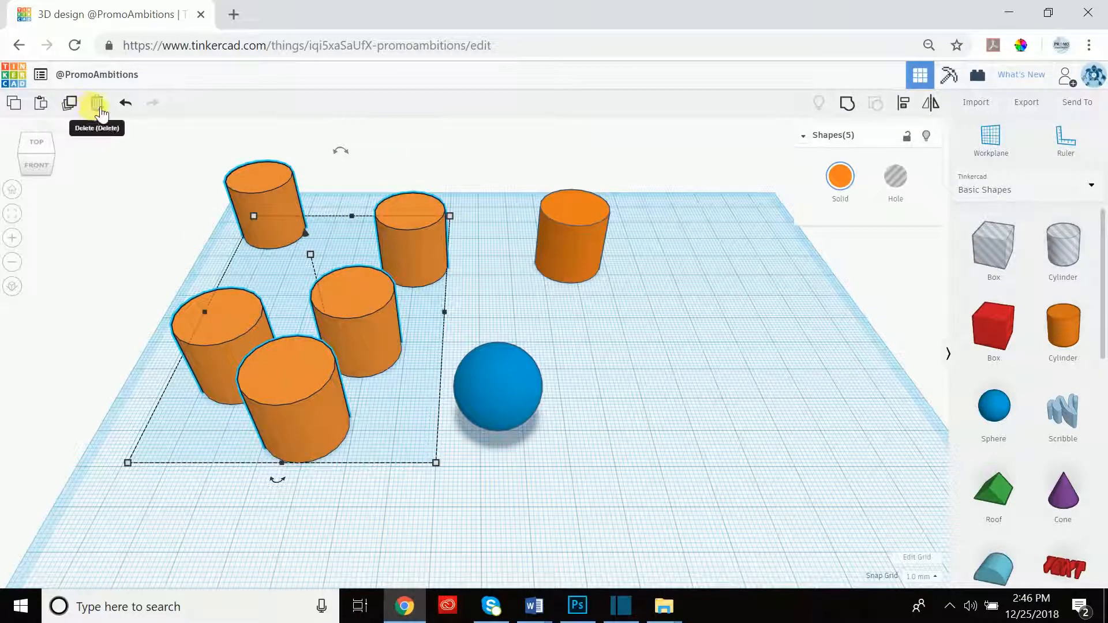
{"action": "left_click", "coordinate": [100, 110]}
{"action": "left_click_drag", "start_coordinate": [584, 227], "coordinate": [255, 182]}
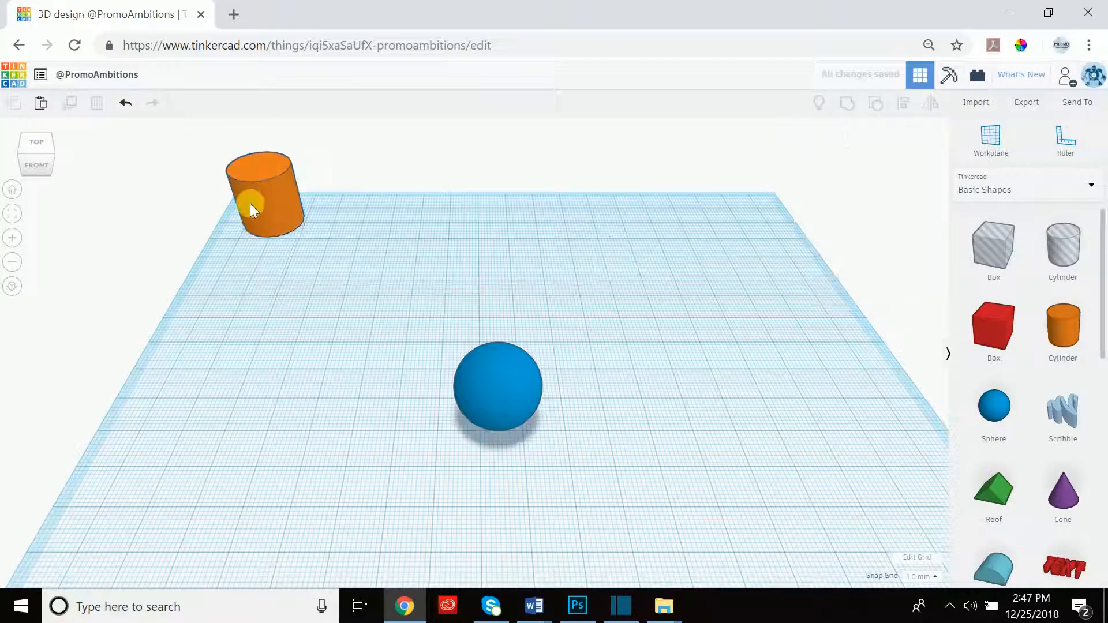
{"action": "left_click", "coordinate": [272, 170]}
{"action": "left_click", "coordinate": [71, 104]}
{"action": "left_click_drag", "start_coordinate": [276, 176], "coordinate": [235, 253]}
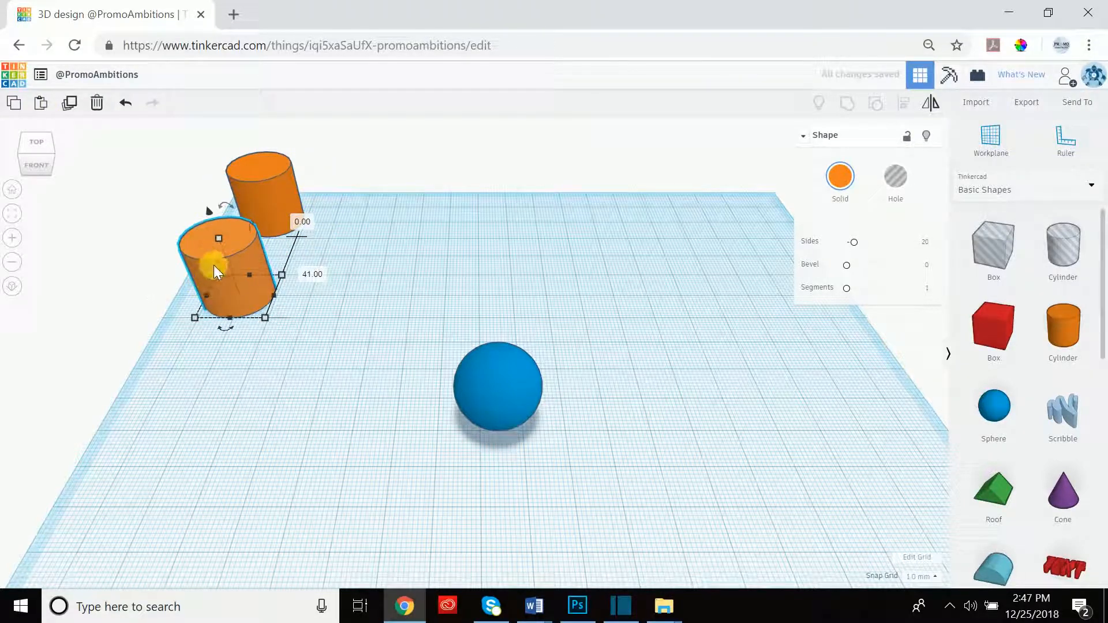
{"action": "left_click", "coordinate": [69, 103]}
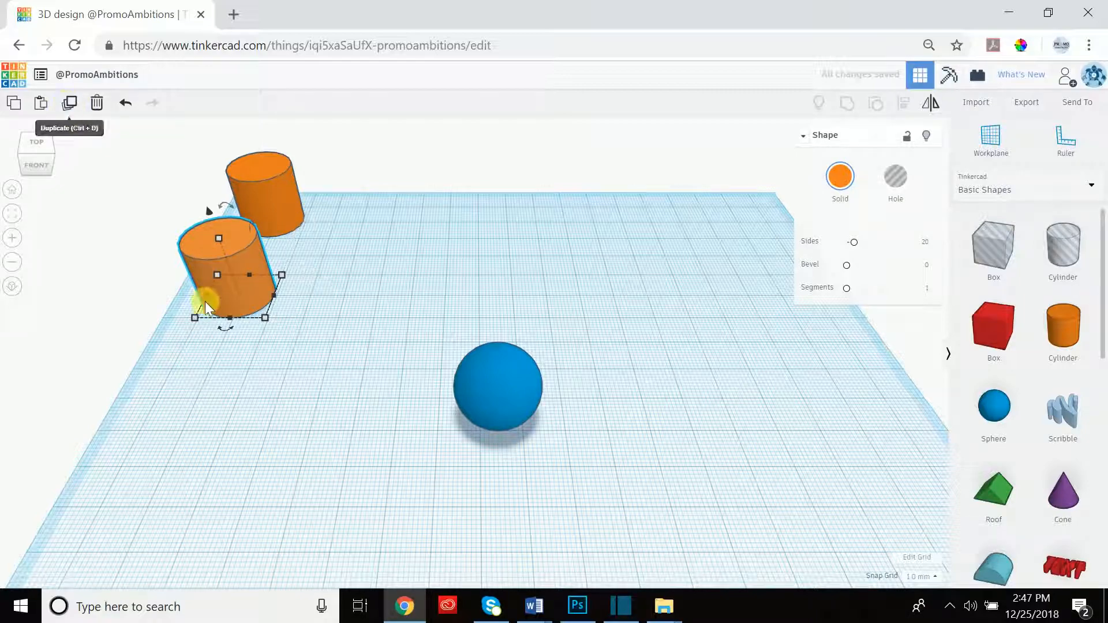
{"action": "right_click_drag", "start_coordinate": [308, 251], "coordinate": [337, 167]}
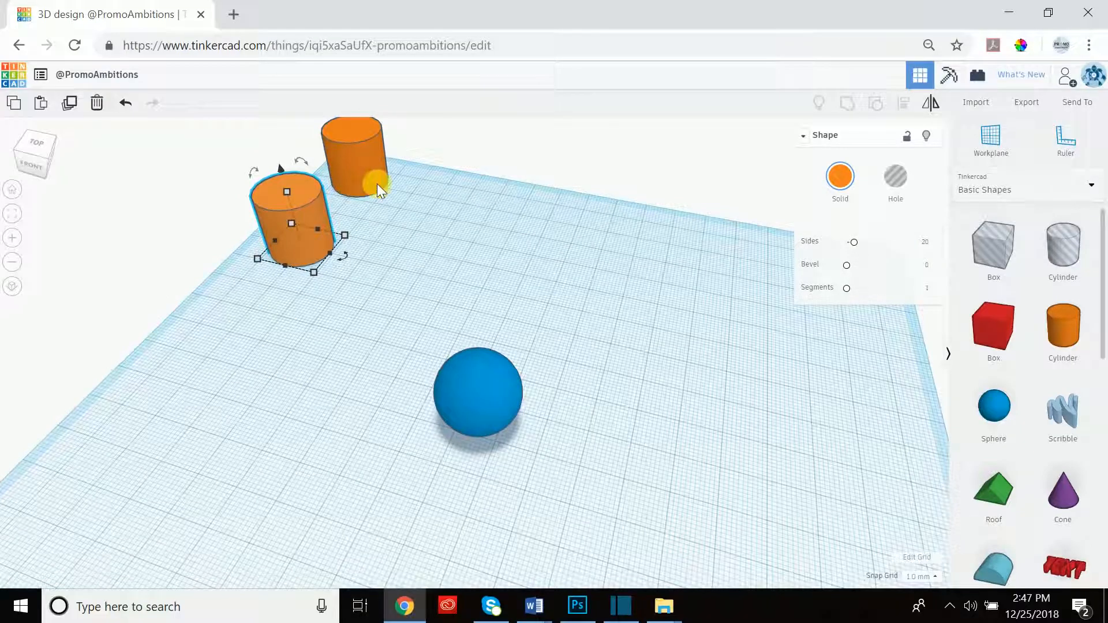
{"action": "scroll", "coordinate": [365, 199], "scroll_direction": "down", "scroll_amount": 2}
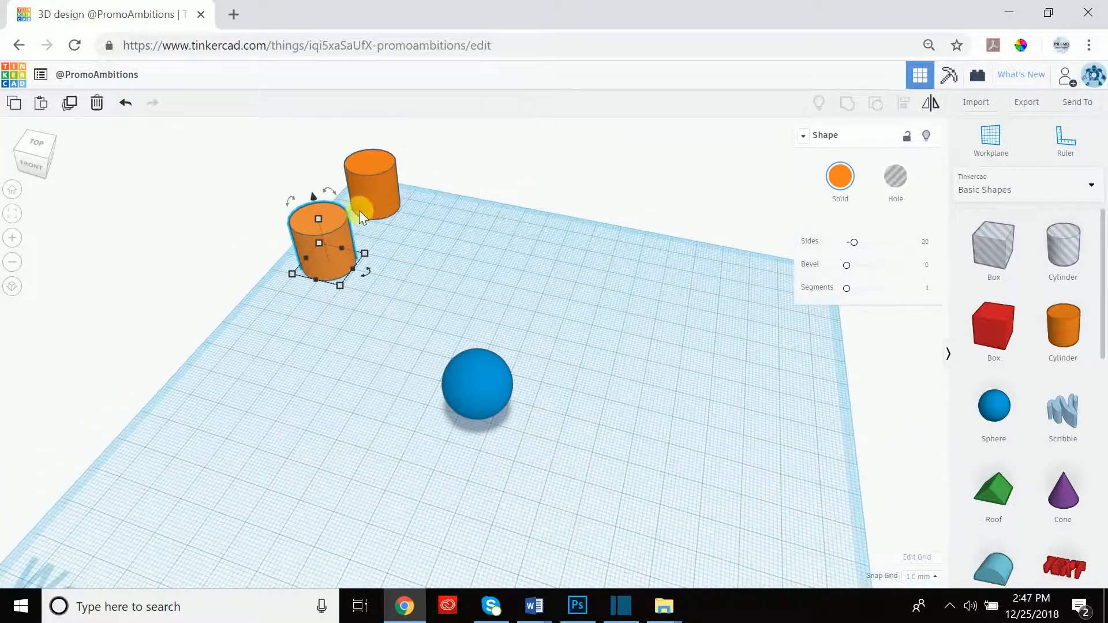
{"action": "middle_click_drag", "start_coordinate": [409, 242], "coordinate": [478, 296]}
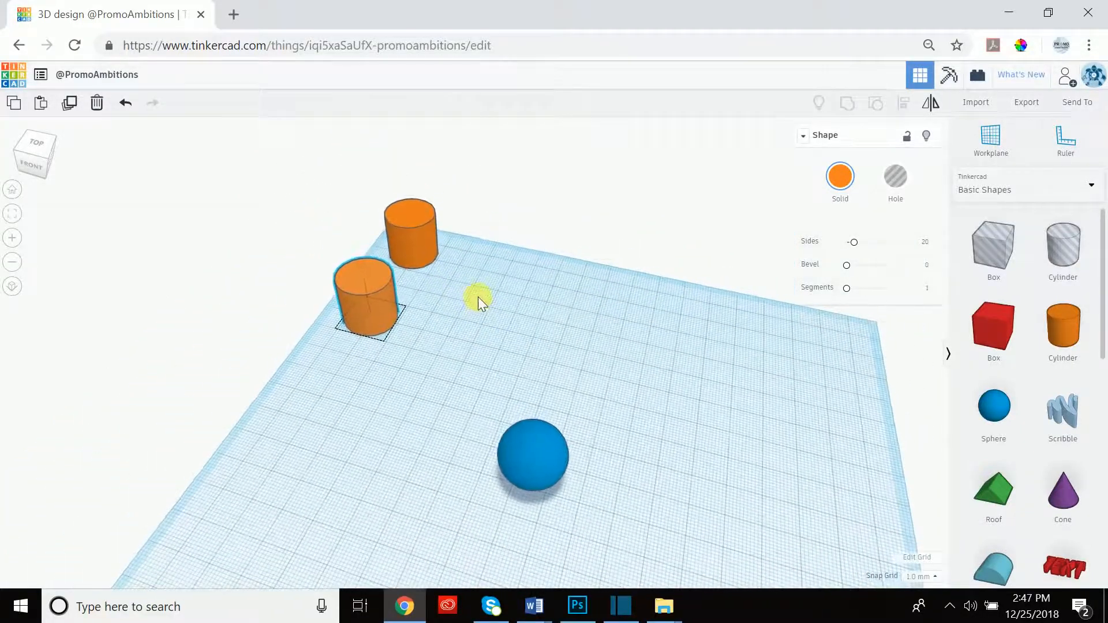
{"action": "left_click", "coordinate": [71, 107]}
{"action": "left_click", "coordinate": [314, 385]}
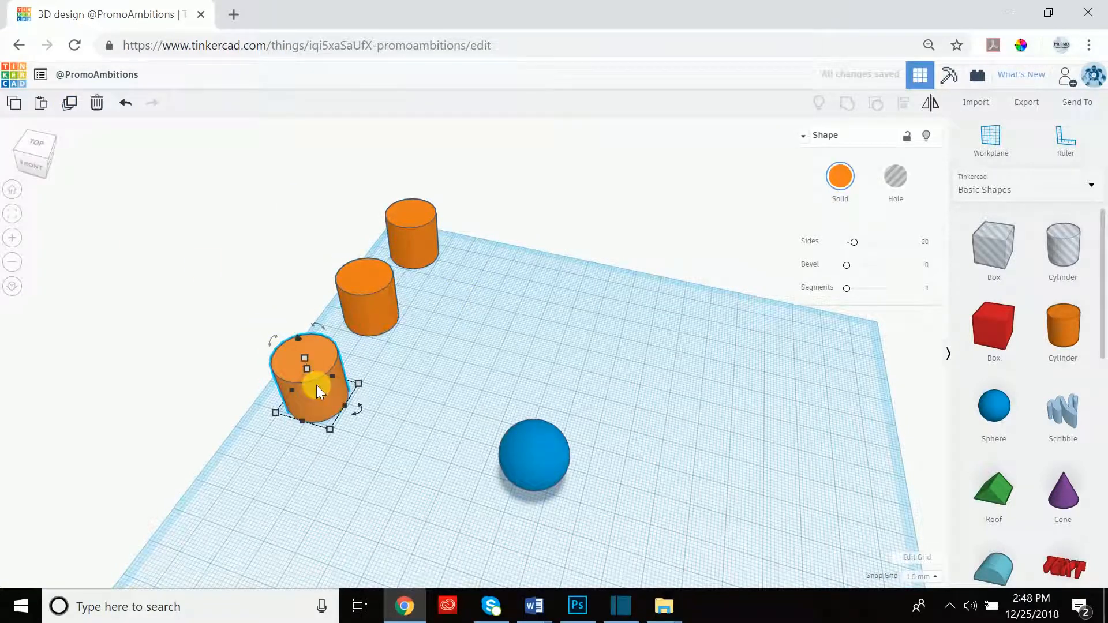
{"action": "left_click", "coordinate": [69, 104]}
{"action": "left_click", "coordinate": [70, 105]}
{"action": "scroll", "coordinate": [420, 352], "scroll_direction": "down", "scroll_amount": 5}
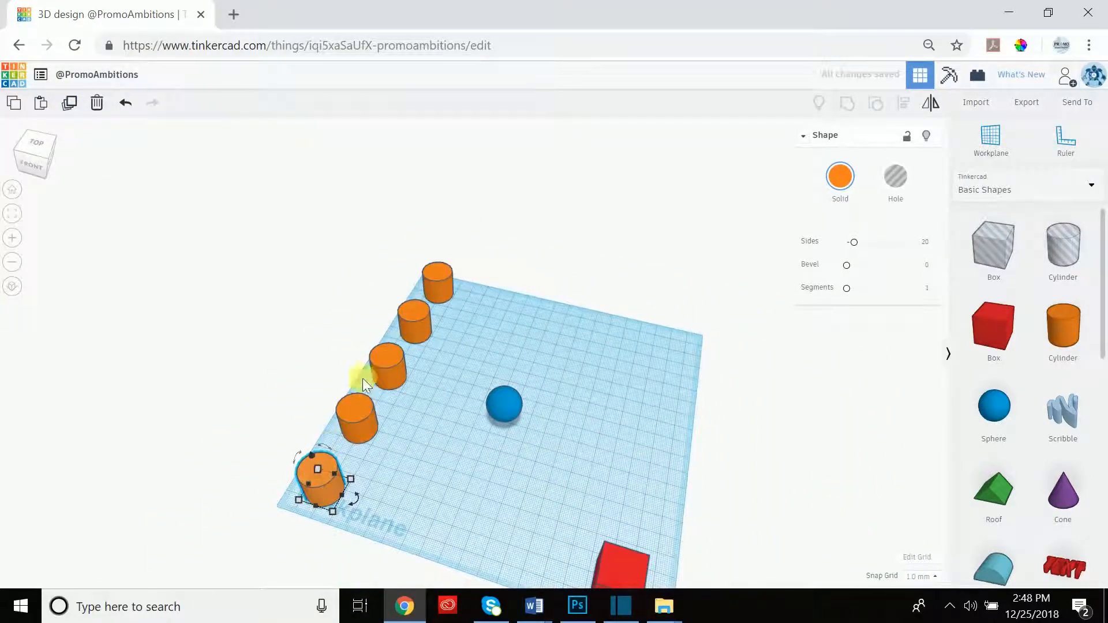
{"action": "left_click", "coordinate": [405, 421]}
{"action": "left_click_drag", "start_coordinate": [382, 299], "coordinate": [316, 485]}
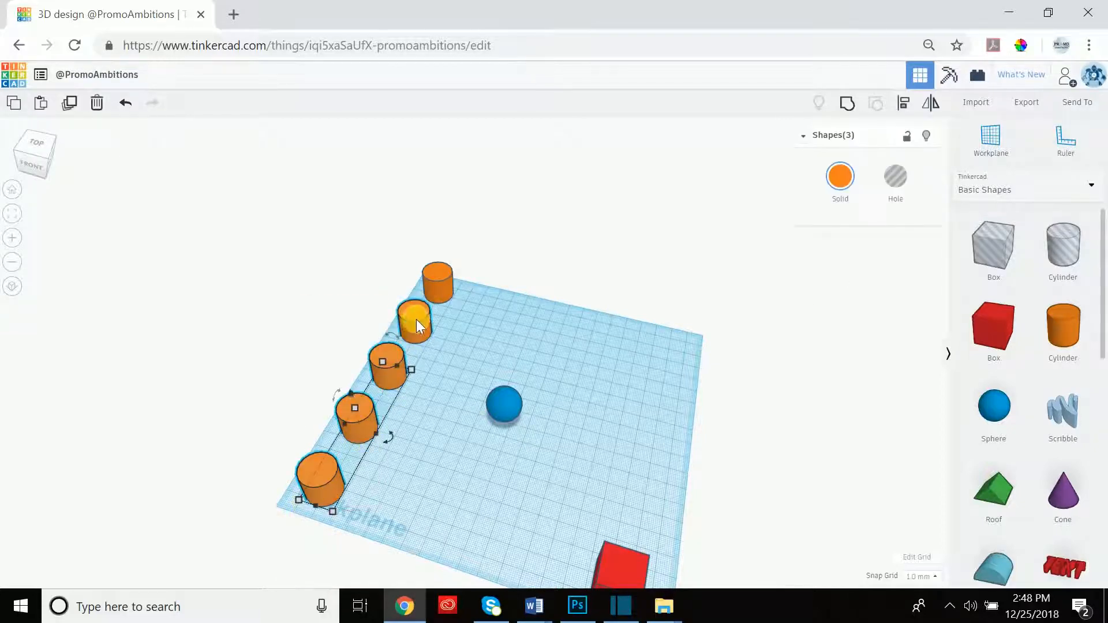
{"action": "key", "text": "Delete"}
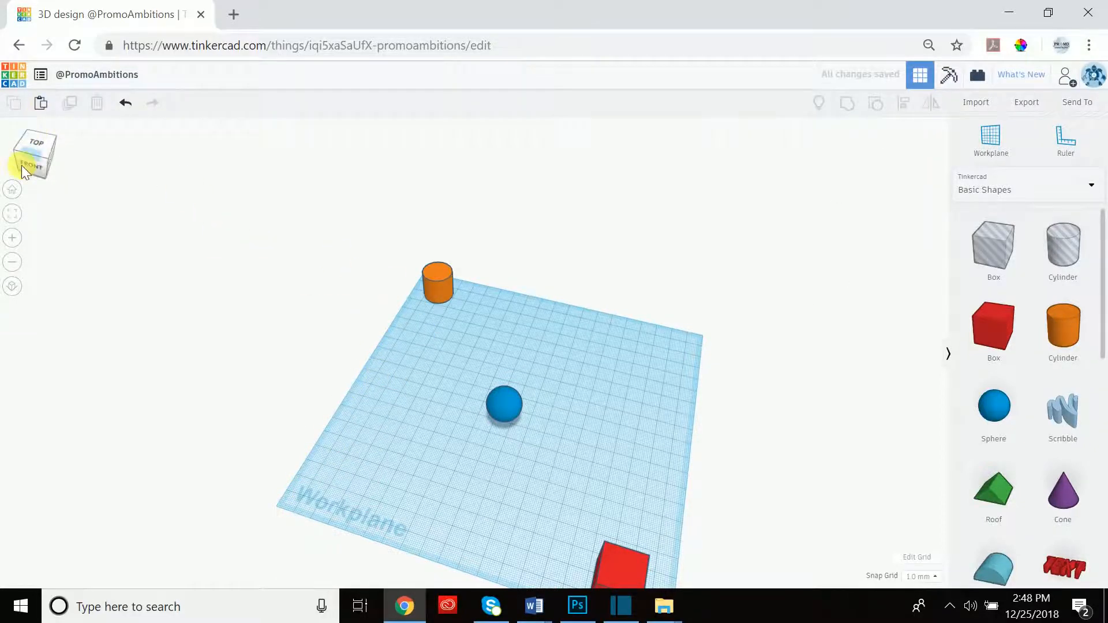
{"action": "left_click", "coordinate": [17, 196]}
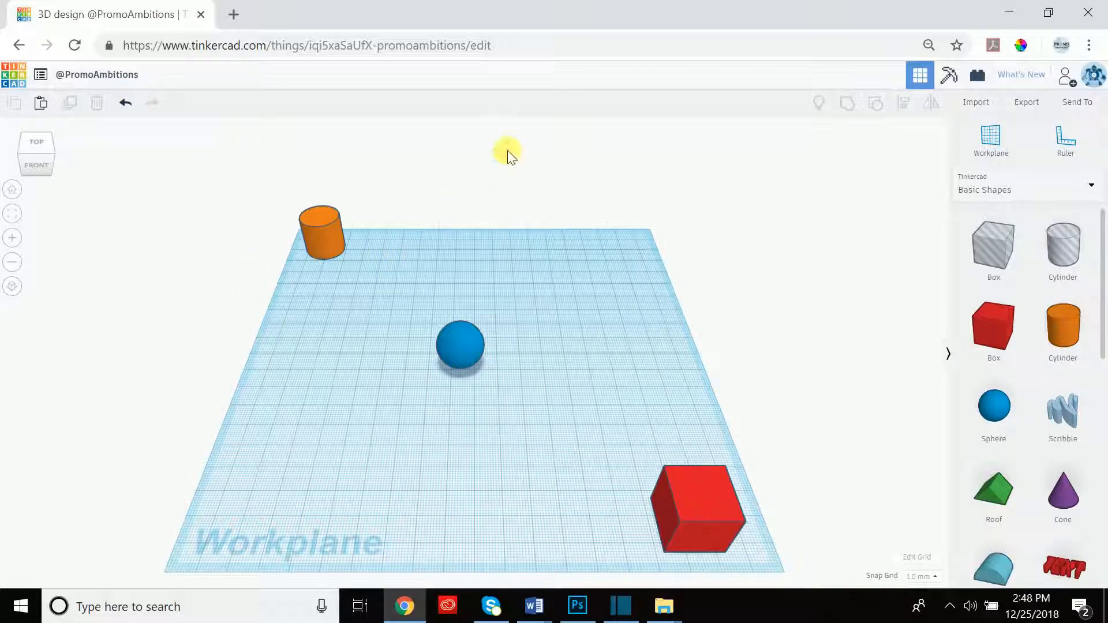
{"action": "key", "text": "ctrl+z"}
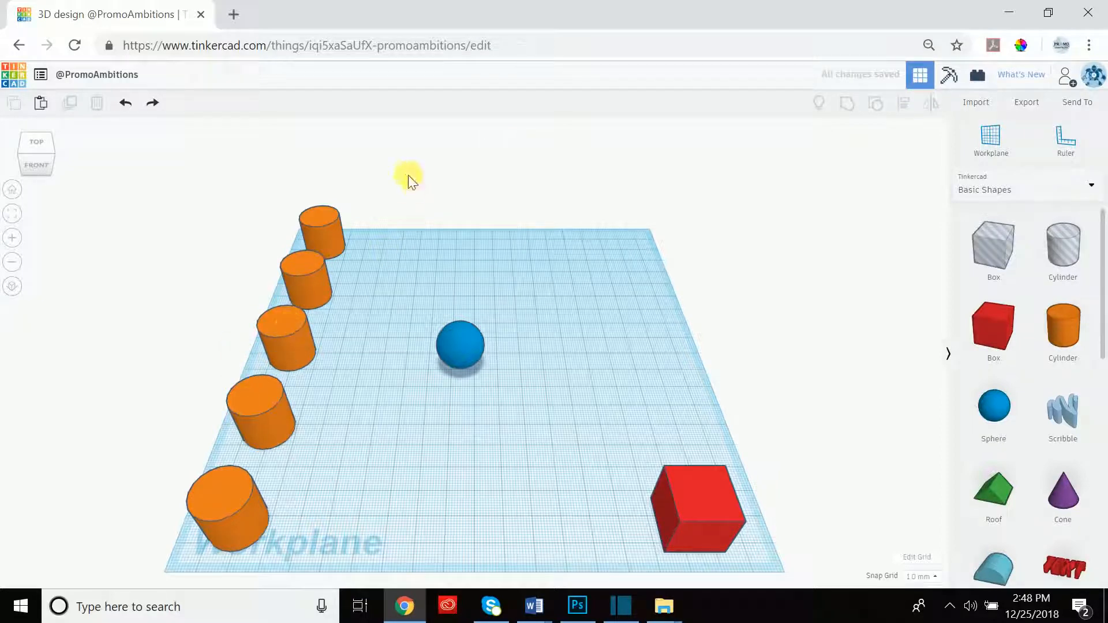
{"action": "key", "text": "ctrl+z"}
{"action": "key", "text": "ctrl+z"}
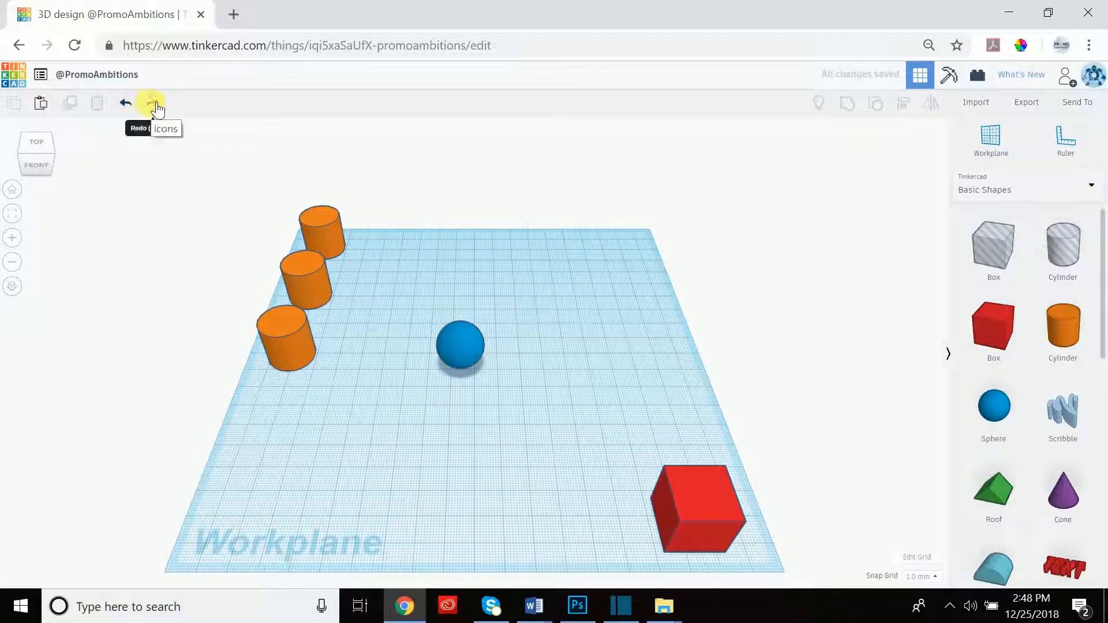
{"action": "left_click", "coordinate": [154, 107]}
{"action": "left_click", "coordinate": [155, 104]}
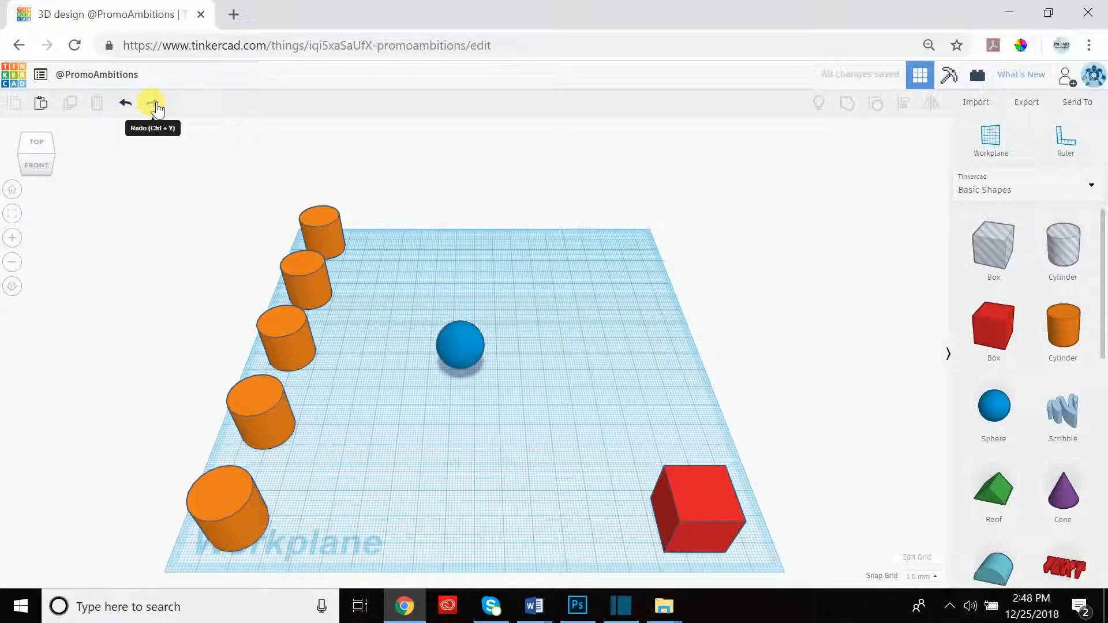
{"action": "left_click", "coordinate": [155, 104]}
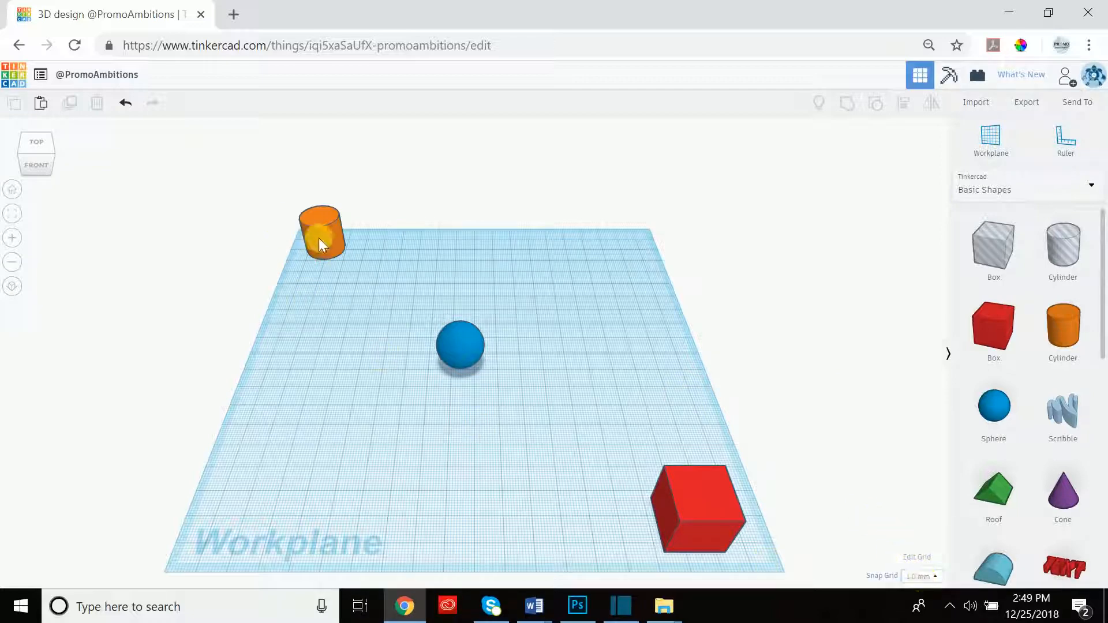
Keep grid units in Millimeters and apply the Makerbot Replicator+ preset (295 by 195 mm).
{"action": "left_click", "coordinate": [917, 557]}
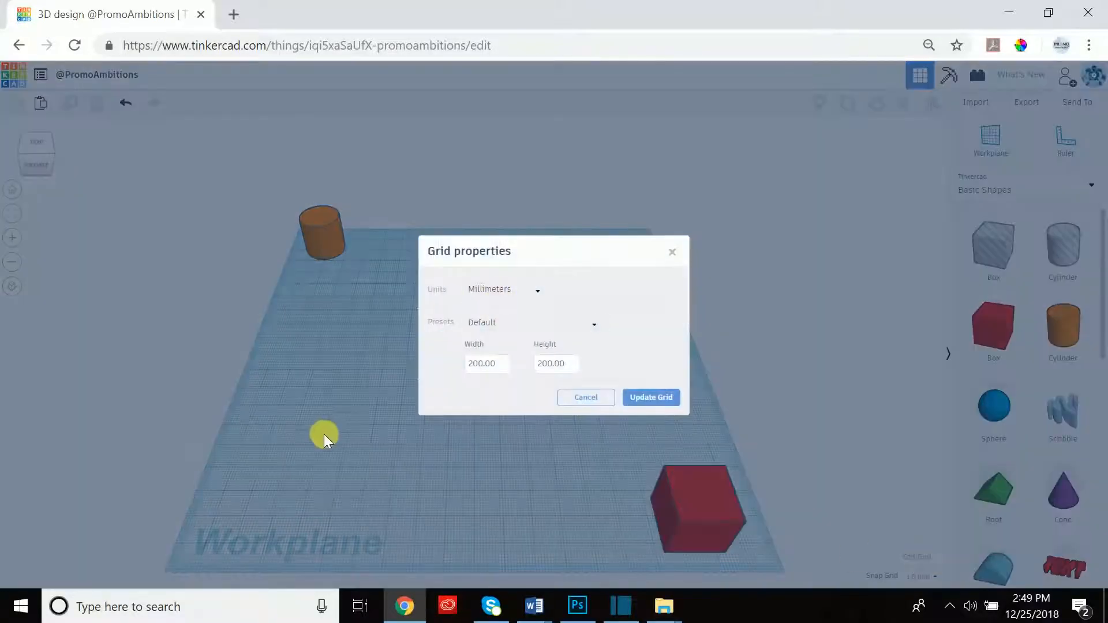
{"action": "left_click", "coordinate": [532, 297]}
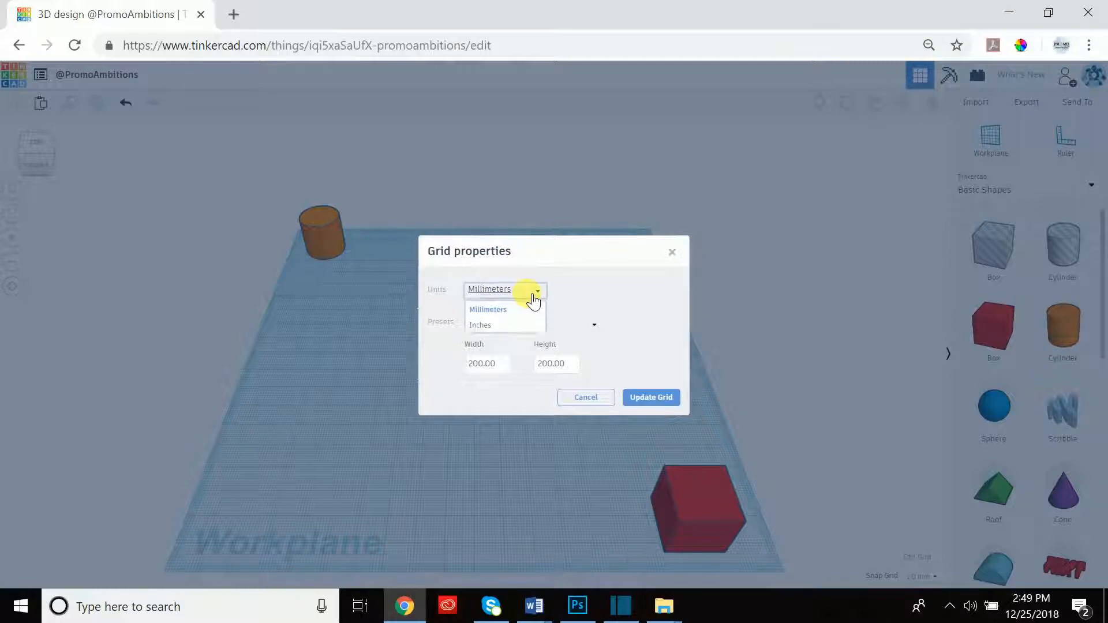
{"action": "left_click", "coordinate": [490, 327]}
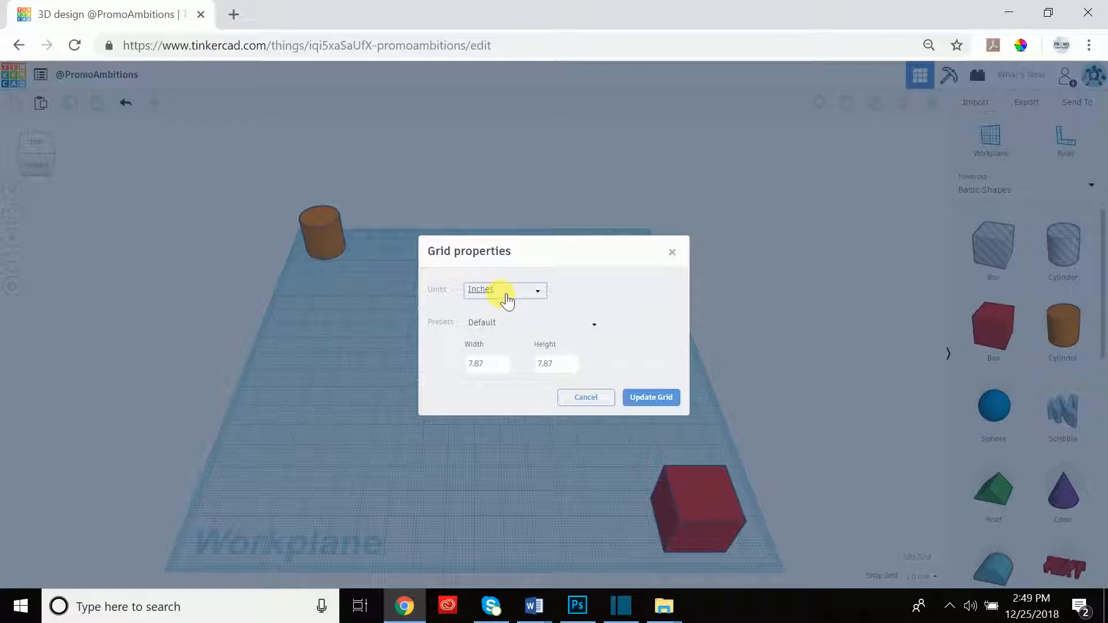
{"action": "left_click", "coordinate": [507, 300]}
{"action": "left_click", "coordinate": [502, 312]}
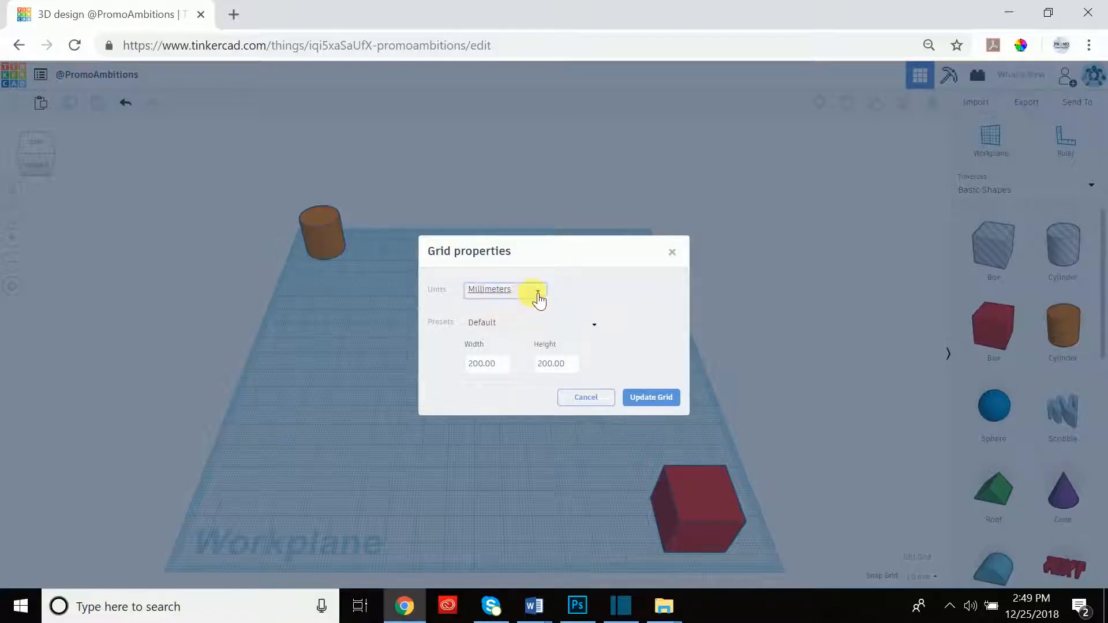
{"action": "left_click", "coordinate": [521, 329]}
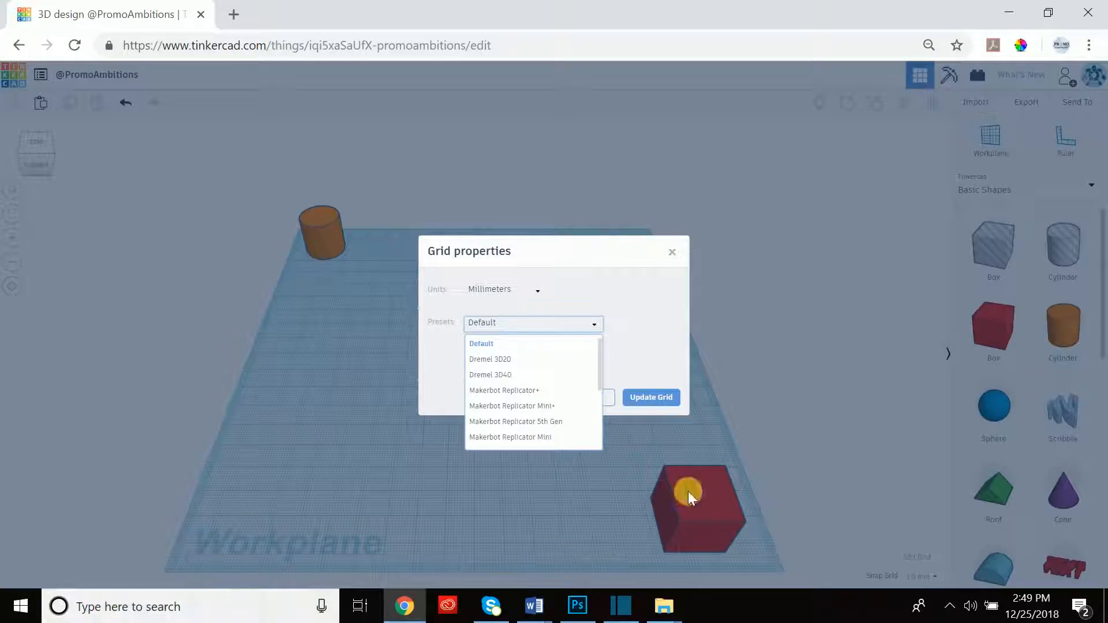
{"action": "left_click", "coordinate": [510, 392]}
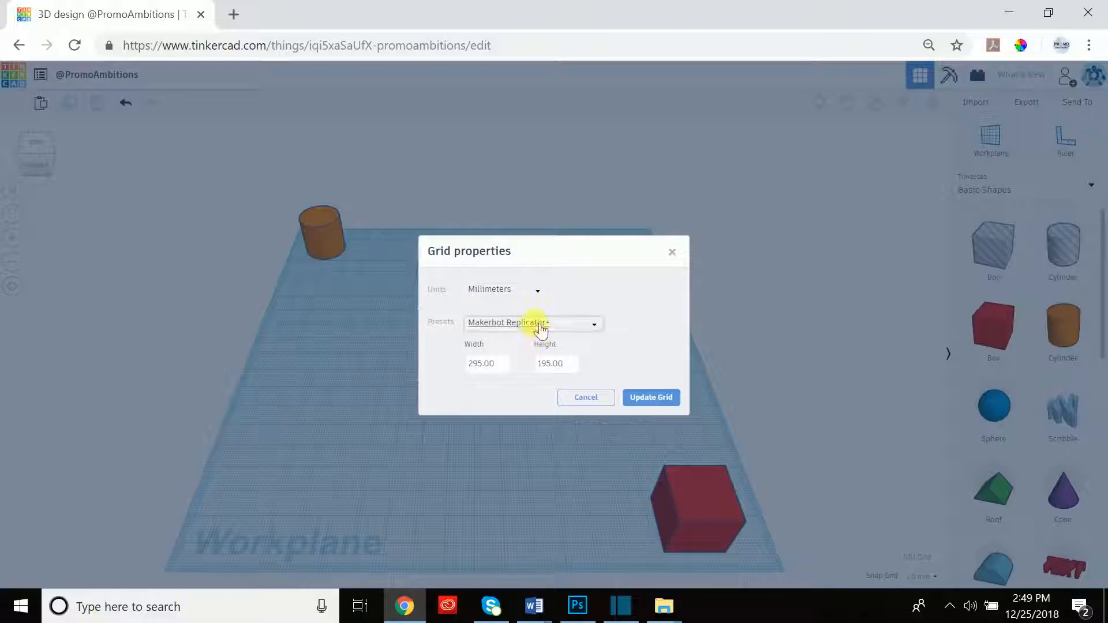
{"action": "left_click", "coordinate": [649, 398]}
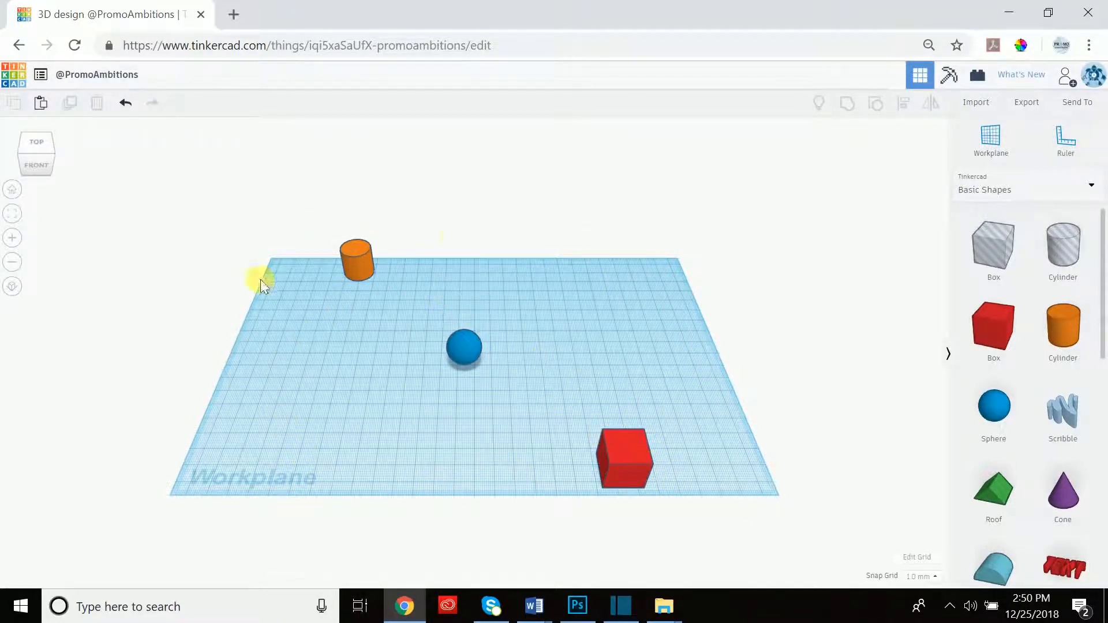
Change the workplane width to 100 mm and update the grid.
{"action": "left_click", "coordinate": [917, 557]}
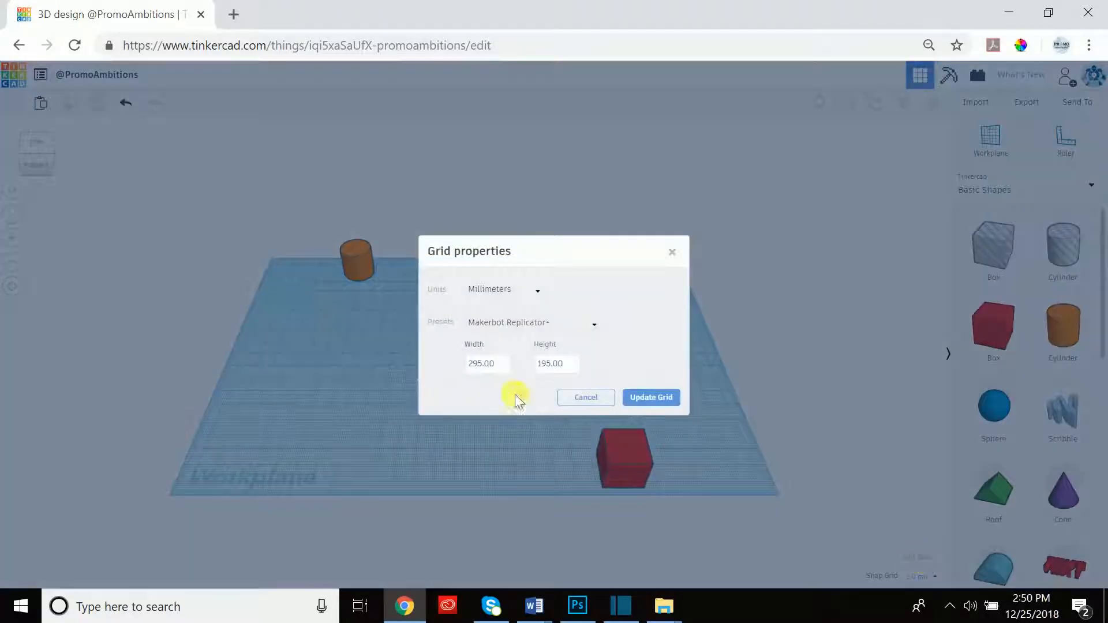
{"action": "left_click", "coordinate": [508, 323]}
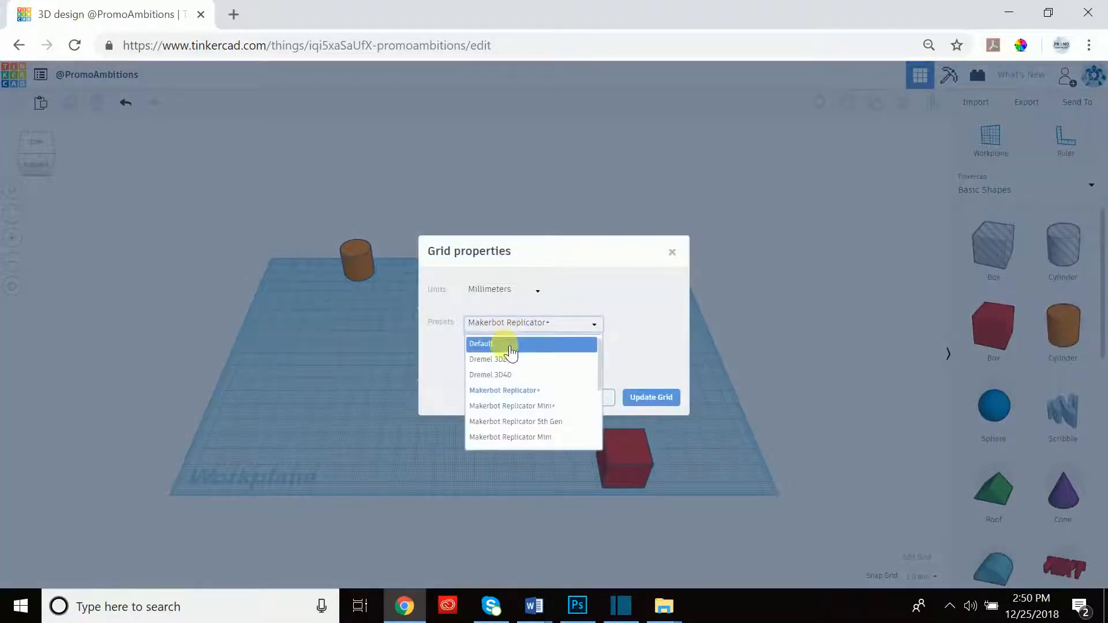
{"action": "left_click", "coordinate": [507, 344]}
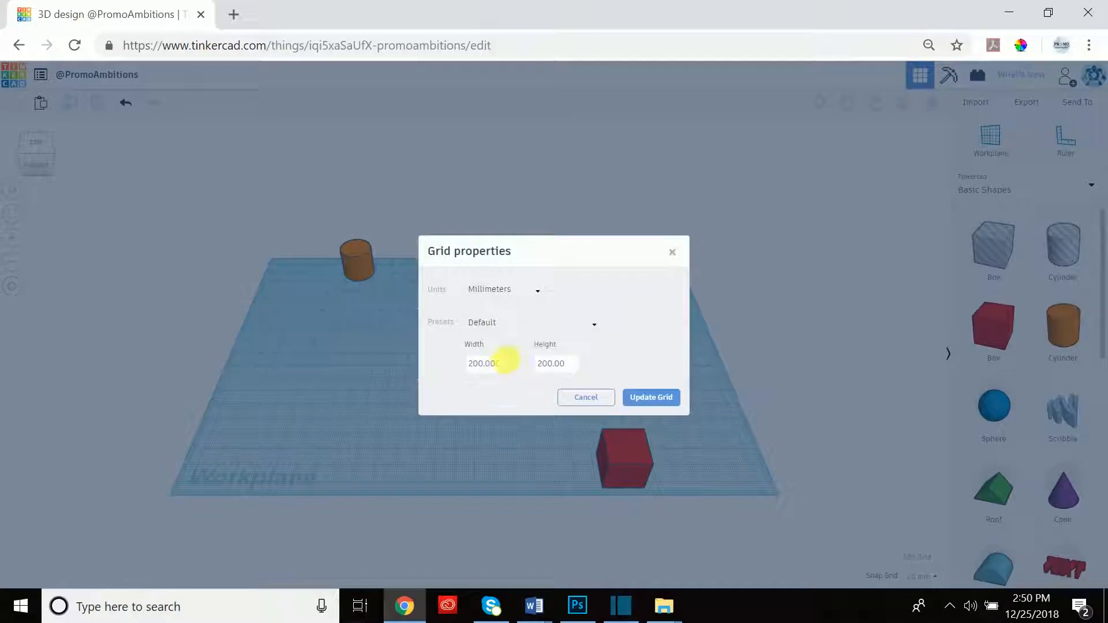
{"action": "left_click_drag", "start_coordinate": [508, 365], "coordinate": [423, 365]}
{"action": "type", "text": "100"}
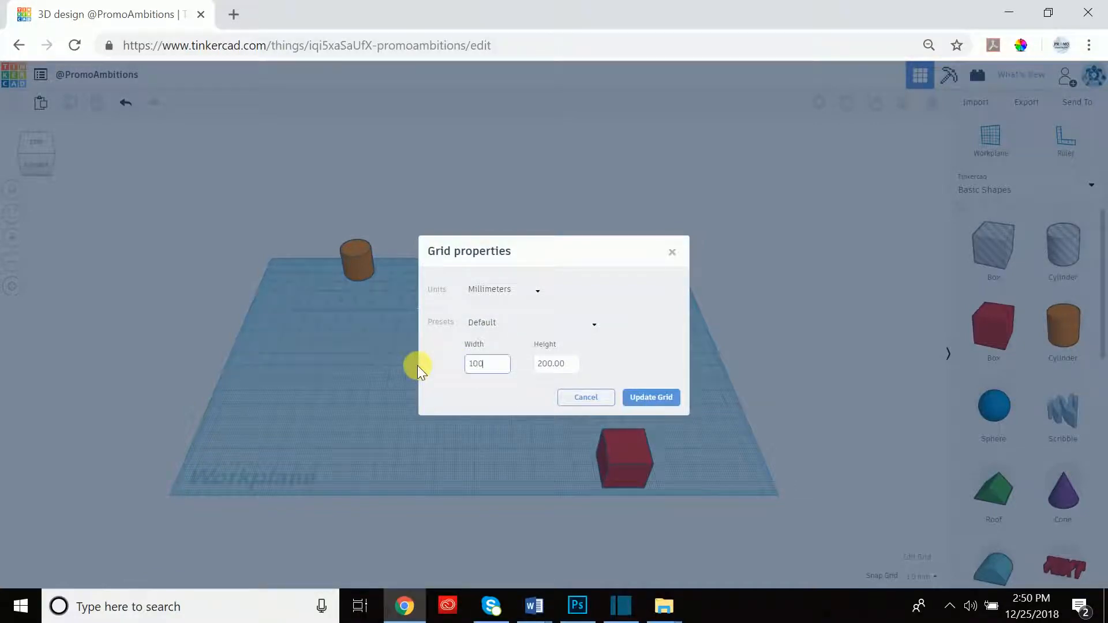
{"action": "left_click", "coordinate": [640, 394]}
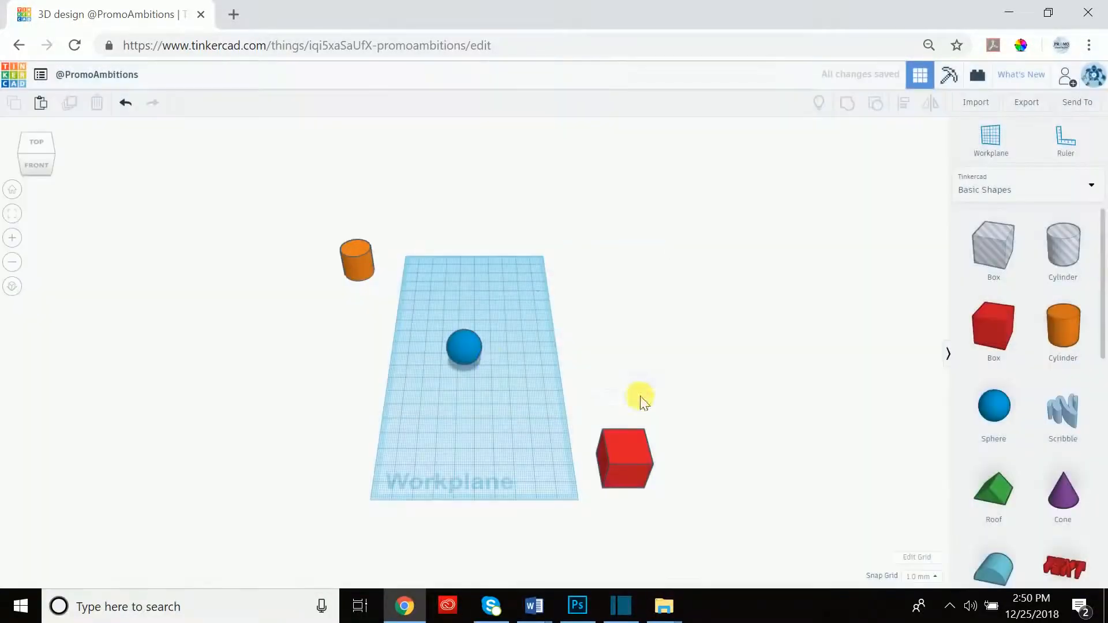
Restore the Default 200 by 200 mm grid preset in Millimeters.
{"action": "left_click", "coordinate": [919, 557]}
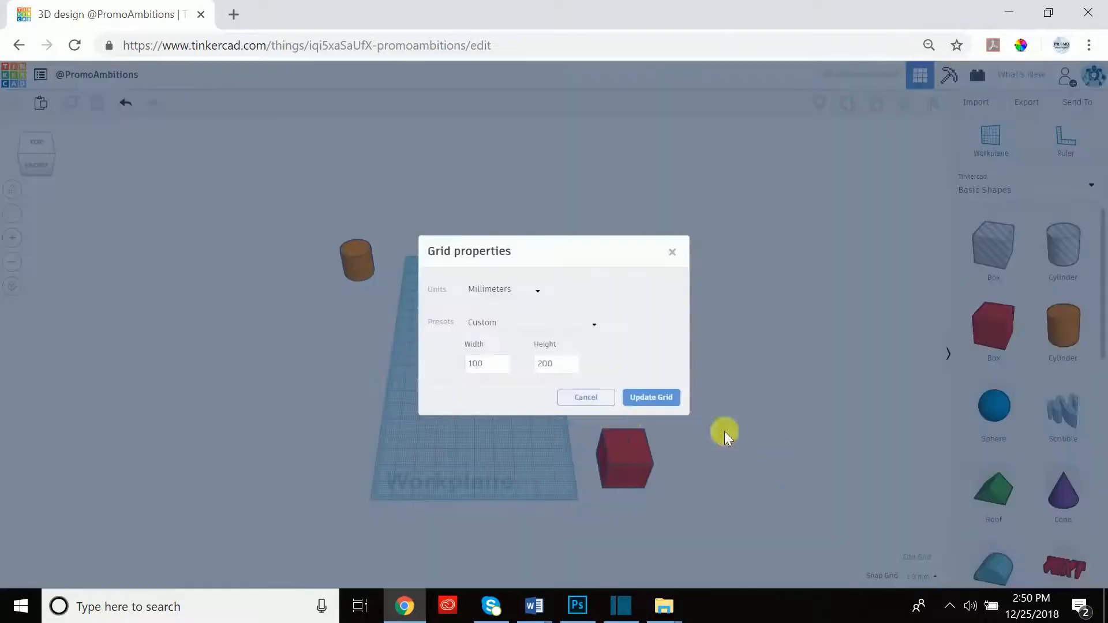
{"action": "left_click", "coordinate": [494, 289]}
{"action": "left_click", "coordinate": [501, 292]}
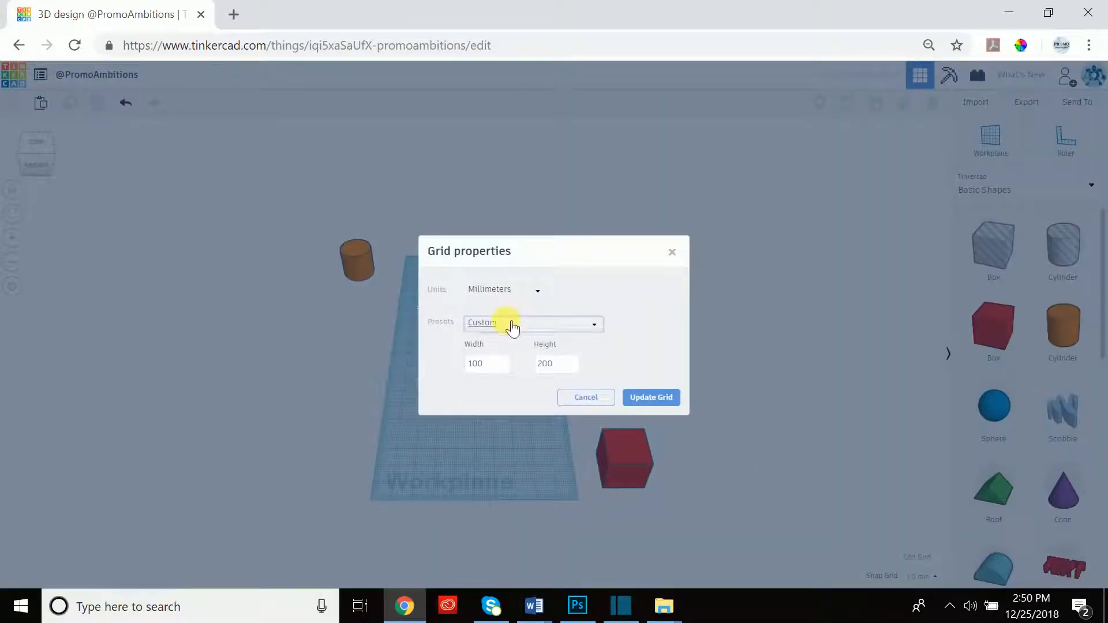
{"action": "left_click", "coordinate": [507, 323]}
{"action": "left_click", "coordinate": [494, 343]}
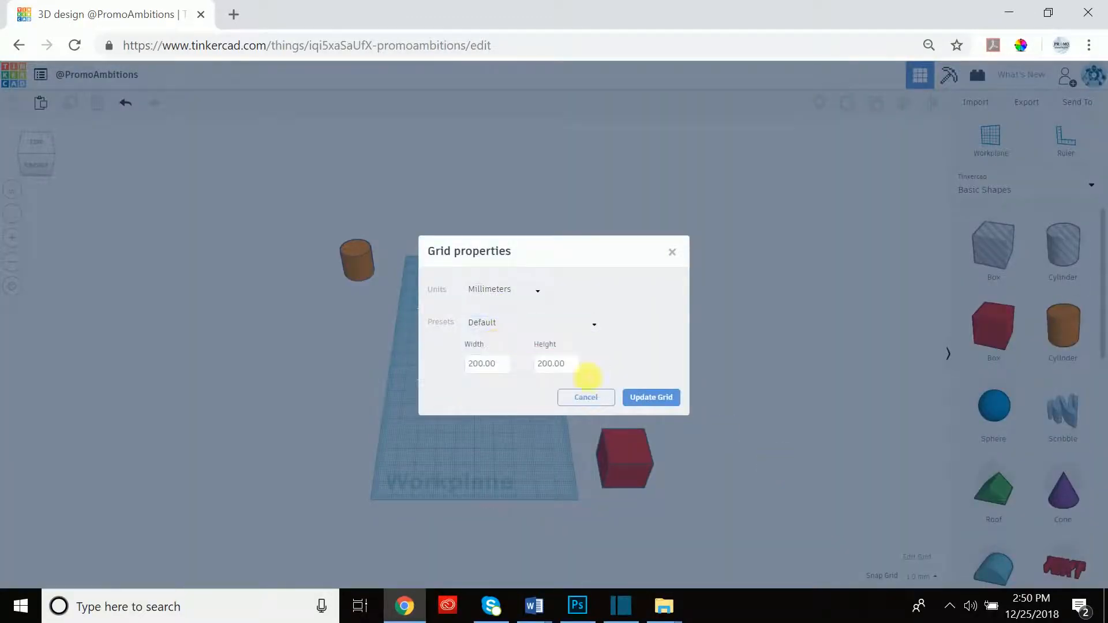
{"action": "left_click", "coordinate": [663, 397]}
{"action": "left_click", "coordinate": [930, 577]}
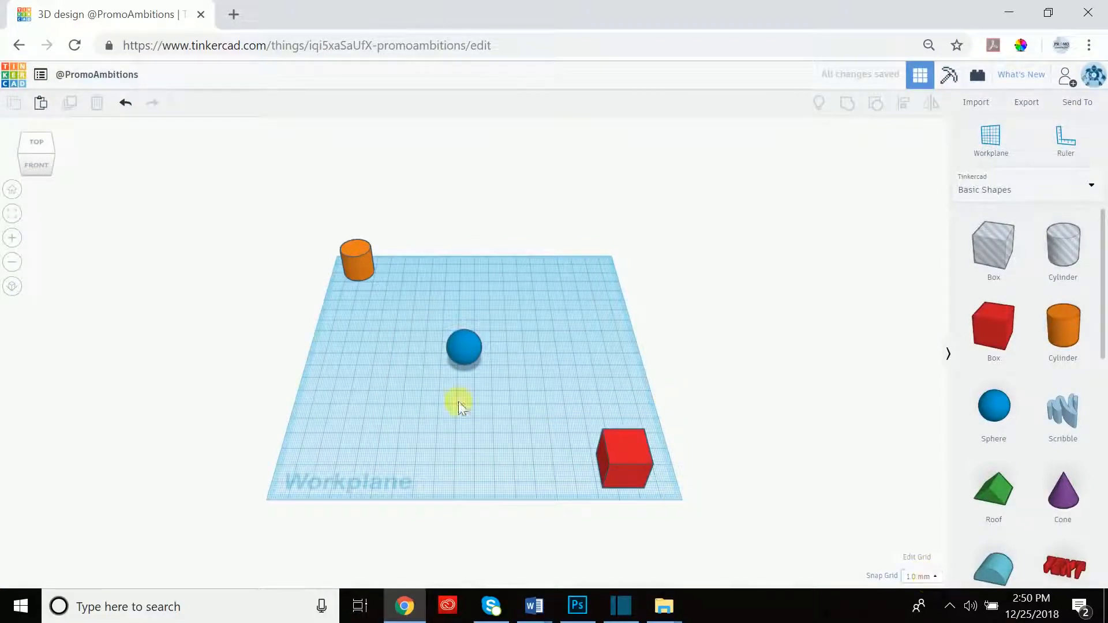
Keep snap at 1.0 mm, place the red box front-right, and view it low from the front.
{"action": "left_click", "coordinate": [933, 578]}
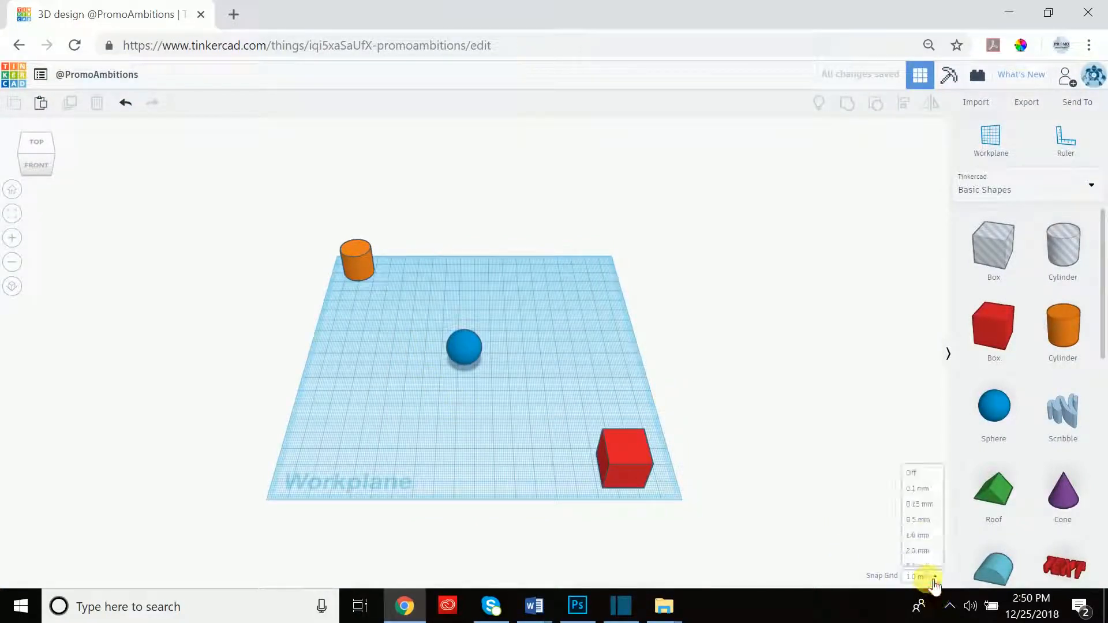
{"action": "left_click", "coordinate": [716, 420]}
{"action": "left_click", "coordinate": [615, 452]}
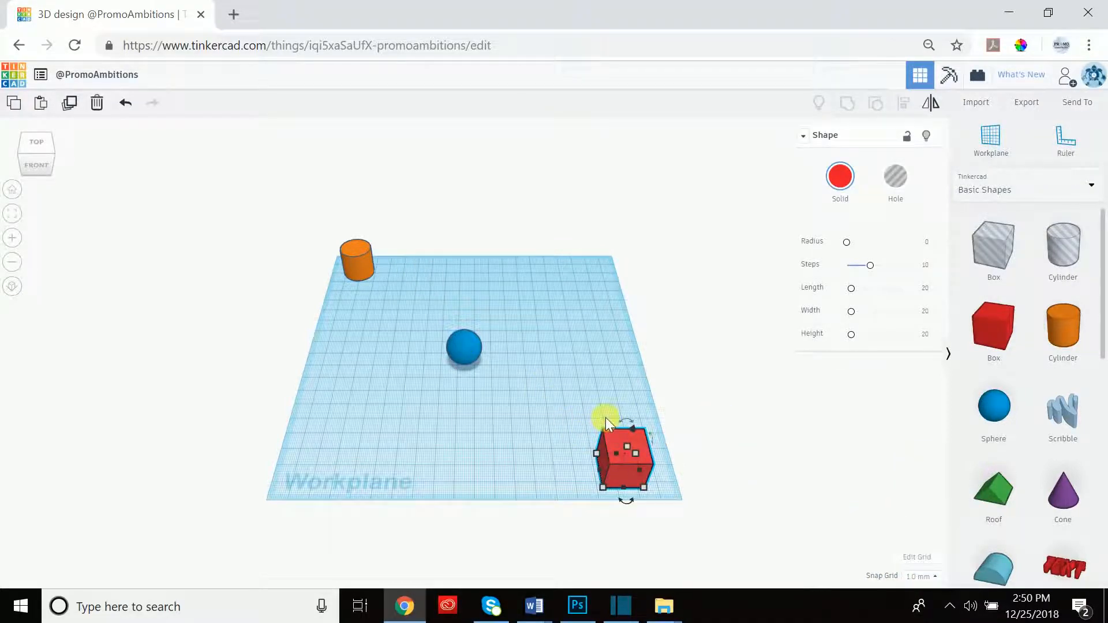
{"action": "mouse_move", "coordinate": [618, 437]}
{"action": "left_mouse_down"}
{"action": "mouse_move", "coordinate": [475, 421]}
{"action": "mouse_move", "coordinate": [385, 386]}
{"action": "mouse_move", "coordinate": [404, 315]}
{"action": "mouse_move", "coordinate": [444, 286]}
{"action": "mouse_move", "coordinate": [559, 322]}
{"action": "mouse_move", "coordinate": [620, 407]}
{"action": "mouse_move", "coordinate": [590, 433]}
{"action": "mouse_move", "coordinate": [404, 401]}
{"action": "mouse_move", "coordinate": [386, 331]}
{"action": "mouse_move", "coordinate": [584, 376]}
{"action": "mouse_move", "coordinate": [403, 396]}
{"action": "mouse_move", "coordinate": [500, 313]}
{"action": "mouse_move", "coordinate": [581, 331]}
{"action": "mouse_move", "coordinate": [487, 288]}
{"action": "mouse_move", "coordinate": [378, 302]}
{"action": "mouse_move", "coordinate": [348, 378]}
{"action": "mouse_move", "coordinate": [473, 424]}
{"action": "mouse_move", "coordinate": [605, 412]}
{"action": "mouse_move", "coordinate": [592, 359]}
{"action": "mouse_move", "coordinate": [485, 267]}
{"action": "mouse_move", "coordinate": [389, 310]}
{"action": "mouse_move", "coordinate": [587, 383]}
{"action": "mouse_move", "coordinate": [504, 427]}
{"action": "mouse_move", "coordinate": [619, 452]}
{"action": "mouse_move", "coordinate": [615, 440]}
{"action": "left_mouse_up"}
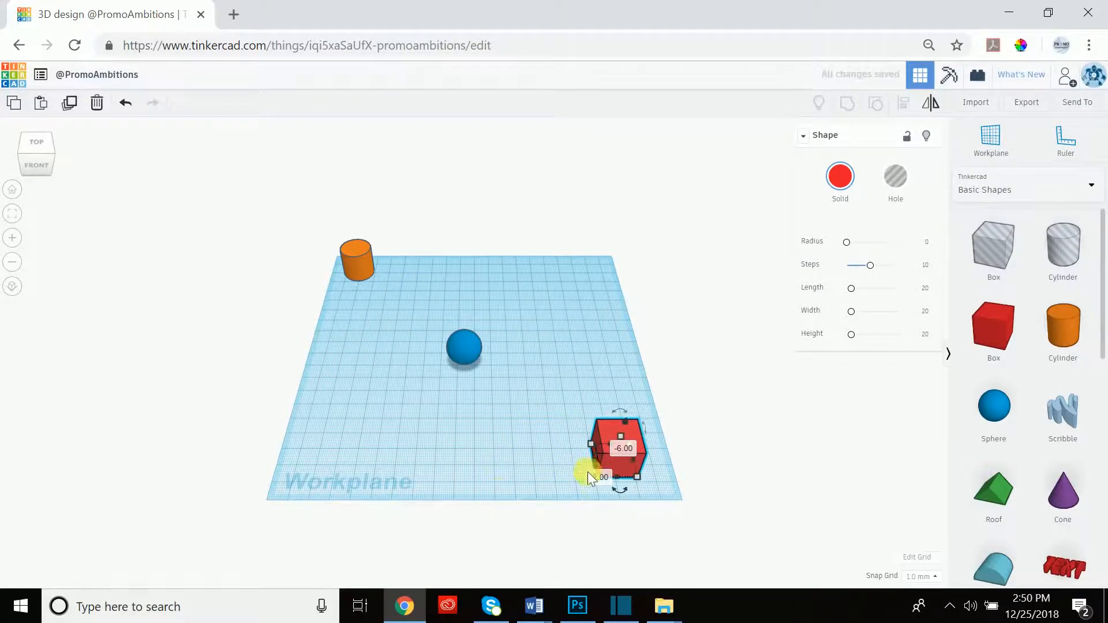
{"action": "scroll", "coordinate": [614, 477], "scroll_direction": "up", "scroll_amount": 3}
{"action": "scroll", "coordinate": [643, 485], "scroll_direction": "down", "scroll_amount": 5}
{"action": "left_click", "coordinate": [13, 190]}
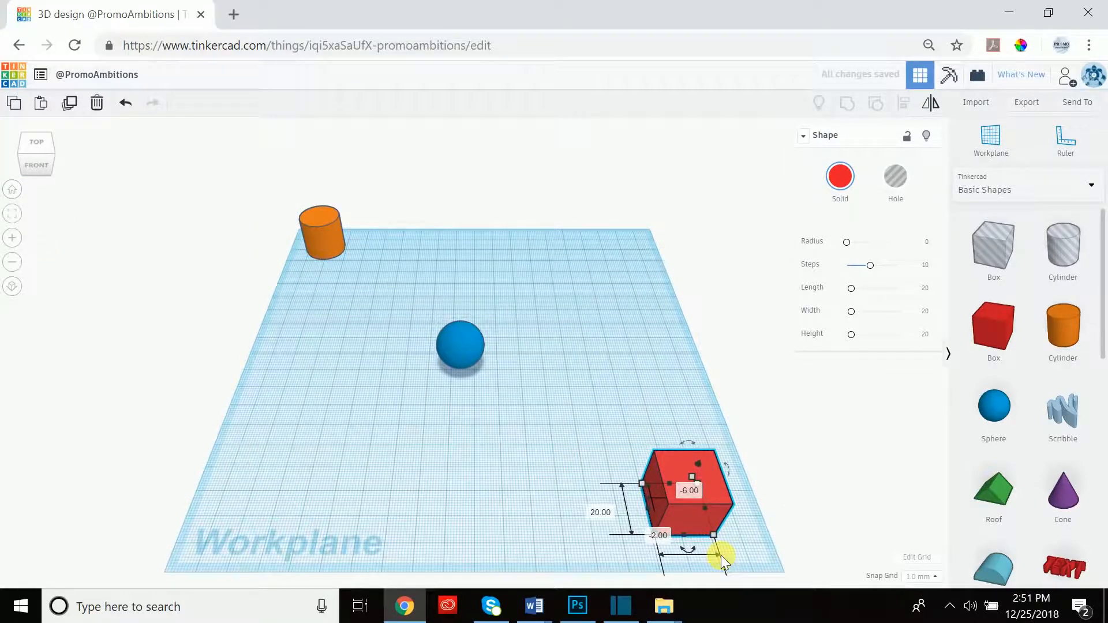
{"action": "right_click_drag", "start_coordinate": [660, 428], "coordinate": [655, 348]}
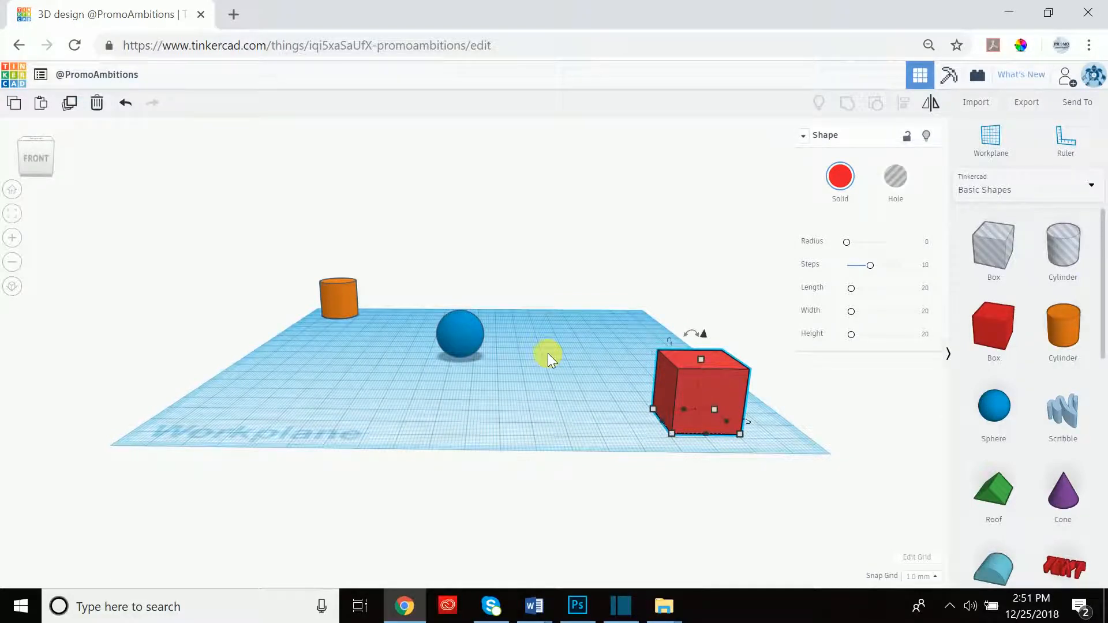
Nudge the red box three grid steps left and one step back right.
{"action": "key", "text": "Left"}
{"action": "key", "text": "Left"}
{"action": "key", "text": "Left"}
{"action": "key", "text": "Left"}
{"action": "key", "text": "Left"}
{"action": "key", "text": "Left"}
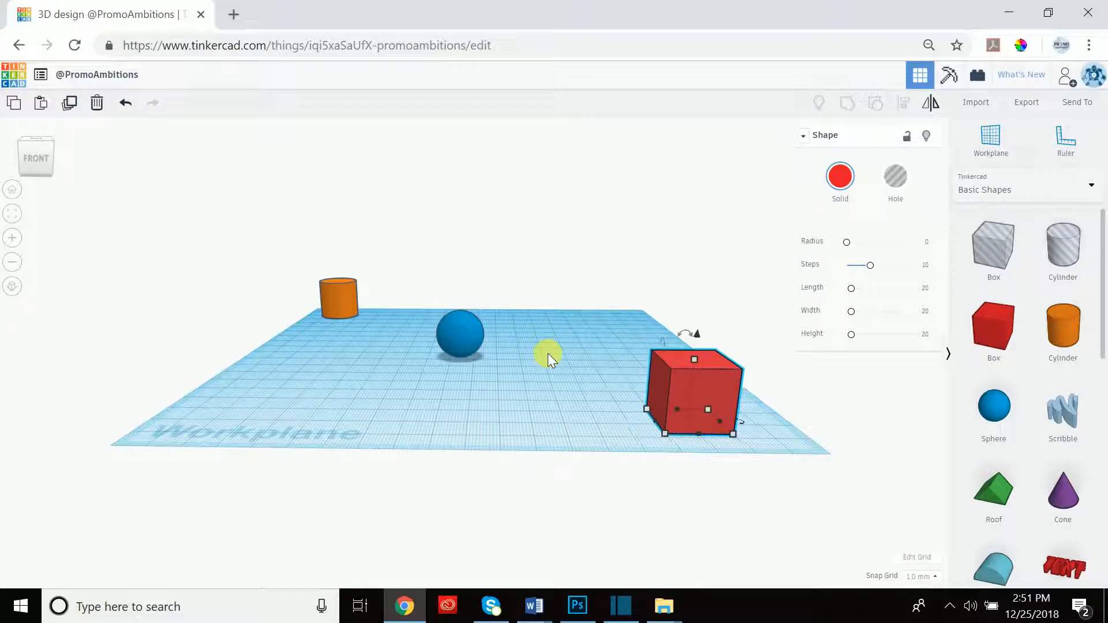
{"action": "key", "text": "Left"}
{"action": "key", "text": "Left"}
{"action": "key", "text": "Left"}
{"action": "key", "text": "Left"}
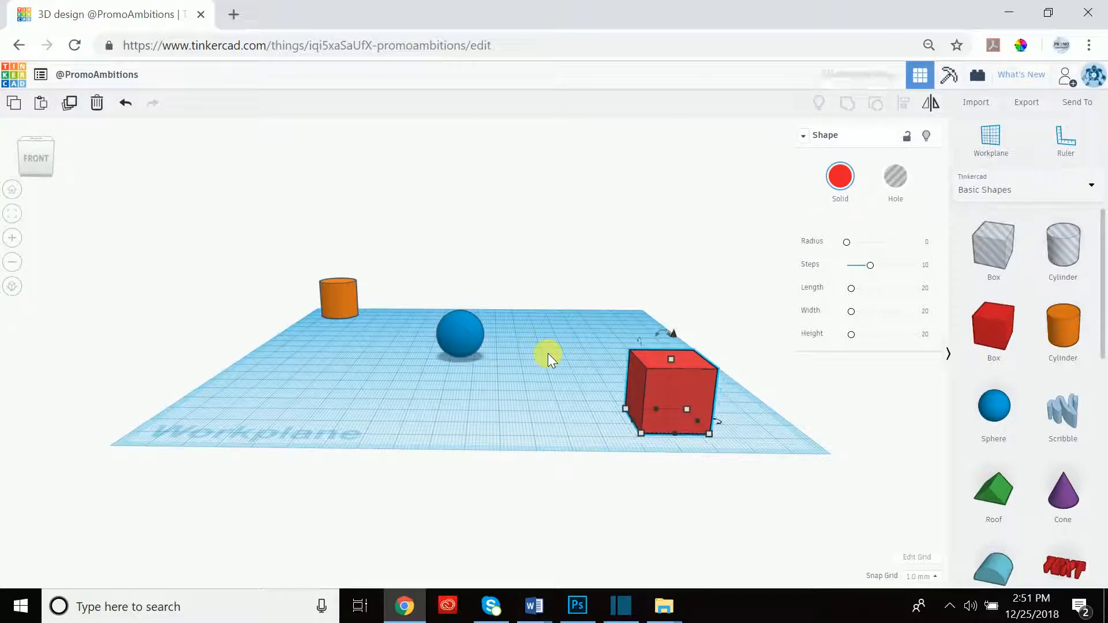
{"action": "key", "text": "Left"}
{"action": "key", "text": "Left"}
{"action": "key", "text": "Left"}
{"action": "key", "text": "Left"}
{"action": "key", "text": "Left"}
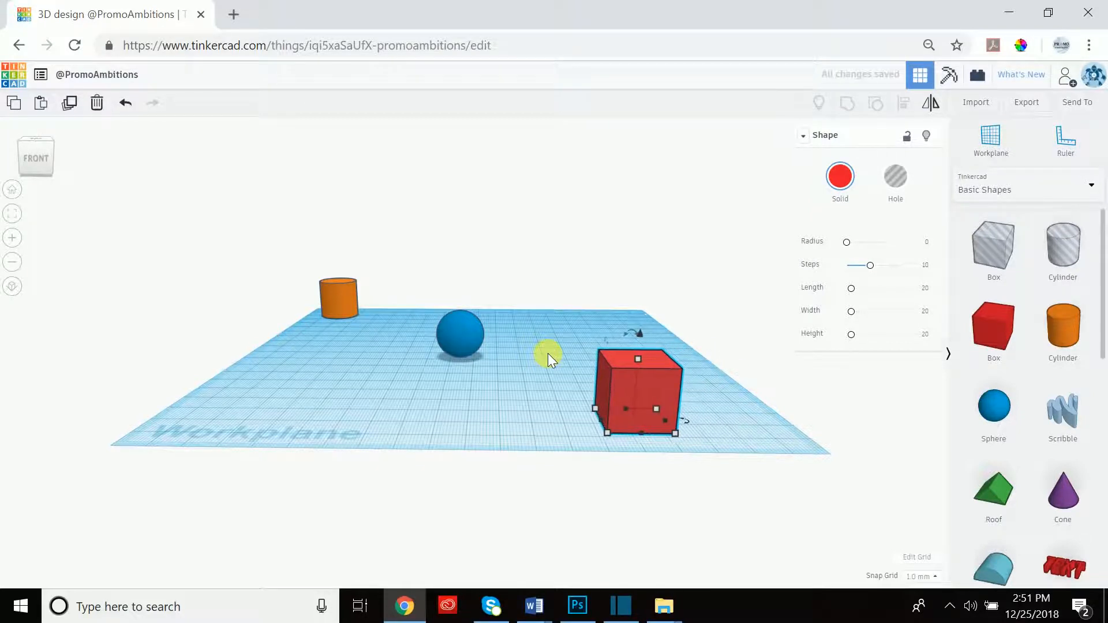
{"action": "key", "text": "Right"}
{"action": "key", "text": "Right"}
{"action": "key", "text": "Right"}
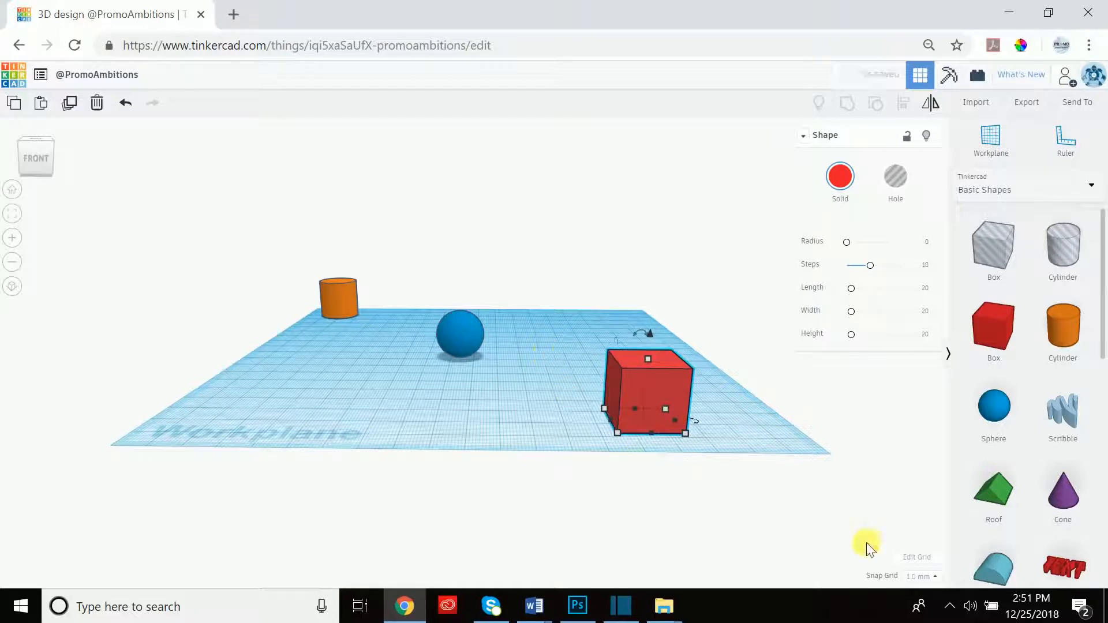
Set Snap Grid to 5.0 mm and nudge the box left twice, right once.
{"action": "left_click", "coordinate": [921, 577]}
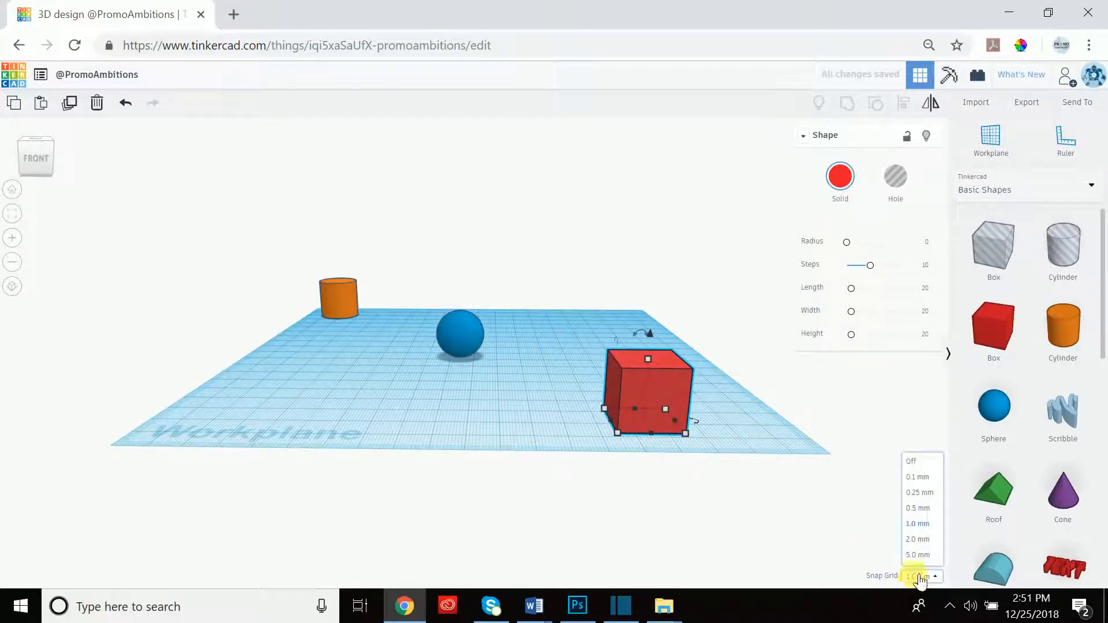
{"action": "left_click", "coordinate": [917, 555]}
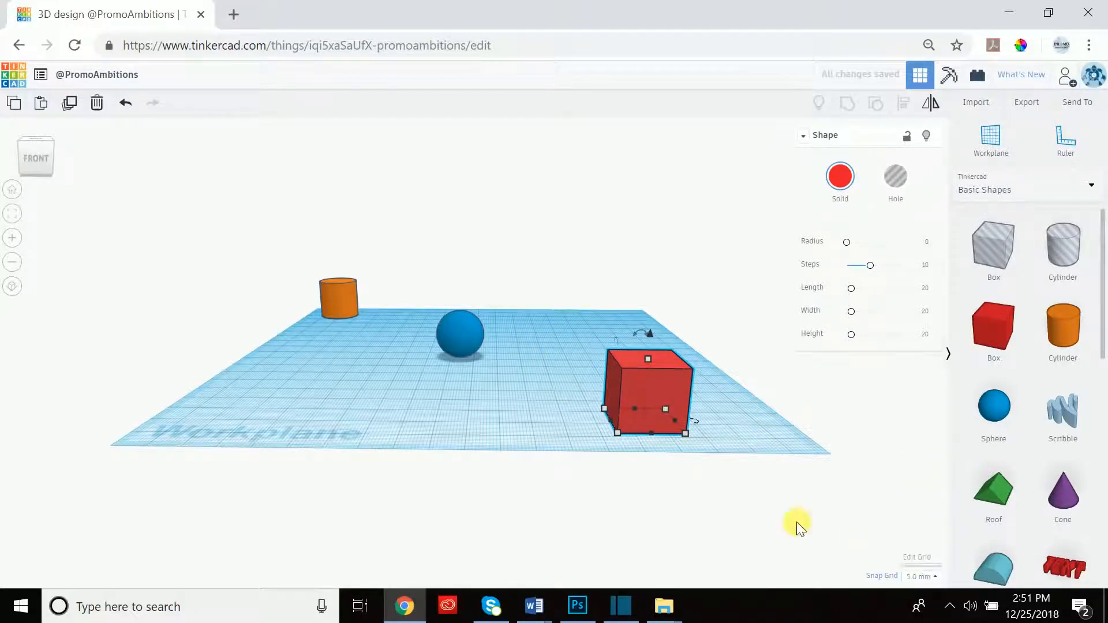
{"action": "key", "text": "Left"}
{"action": "key", "text": "Left"}
{"action": "key", "text": "Left"}
{"action": "key", "text": "Left"}
{"action": "key", "text": "Left"}
{"action": "key", "text": "Left"}
{"action": "key", "text": "Left"}
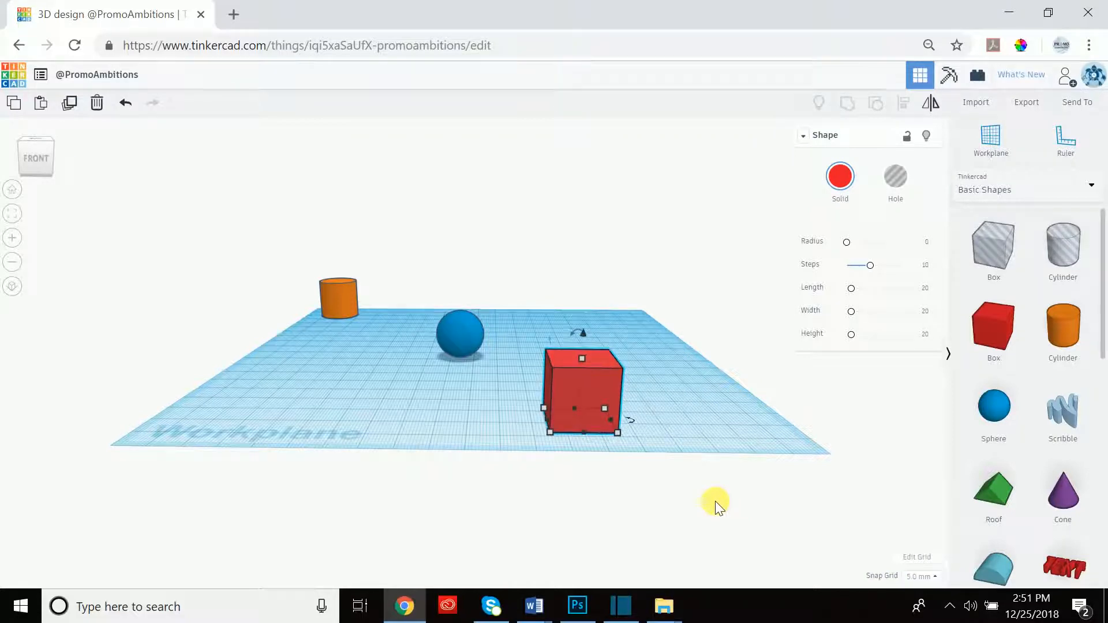
{"action": "key", "text": "Left"}
{"action": "key", "text": "Right"}
{"action": "key", "text": "Right"}
{"action": "key", "text": "Right"}
{"action": "key", "text": "Right"}
{"action": "key", "text": "Right"}
{"action": "key", "text": "Right"}
{"action": "key", "text": "Right"}
{"action": "key", "text": "Right"}
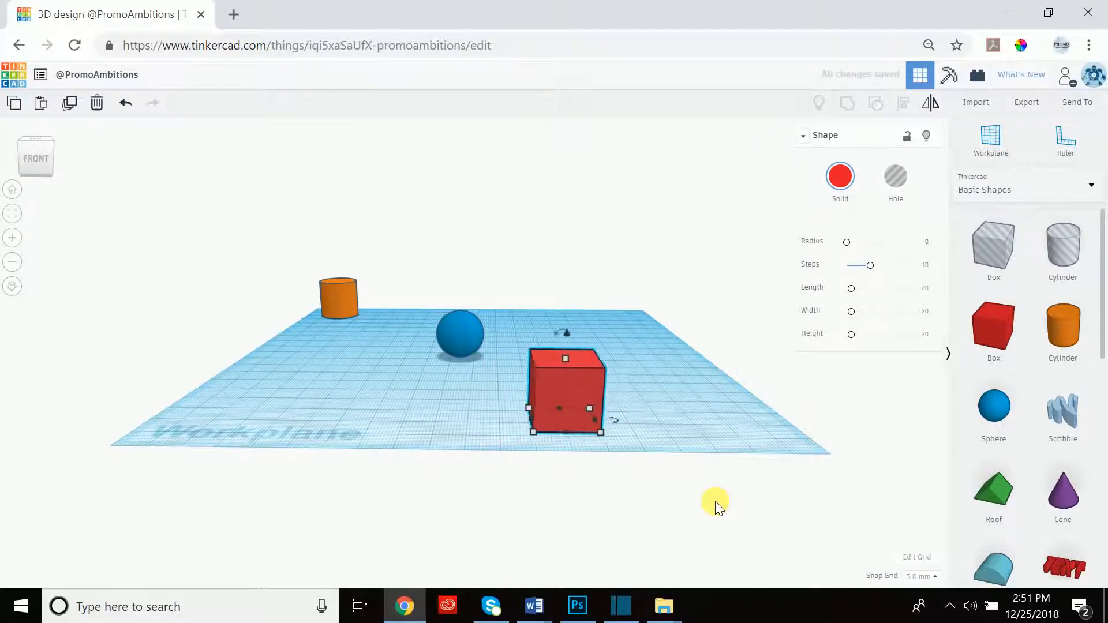
Switch Snap Grid to 0.1 mm and nudge the box left and right in fine steps.
{"action": "left_click", "coordinate": [921, 577]}
{"action": "left_click", "coordinate": [919, 523]}
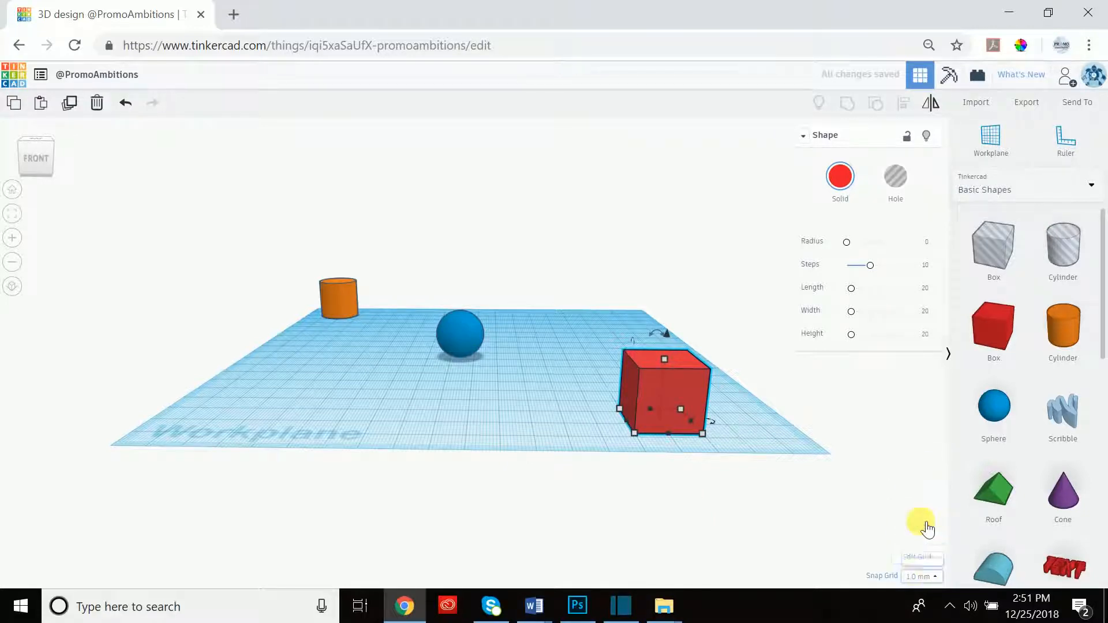
{"action": "left_click", "coordinate": [923, 577]}
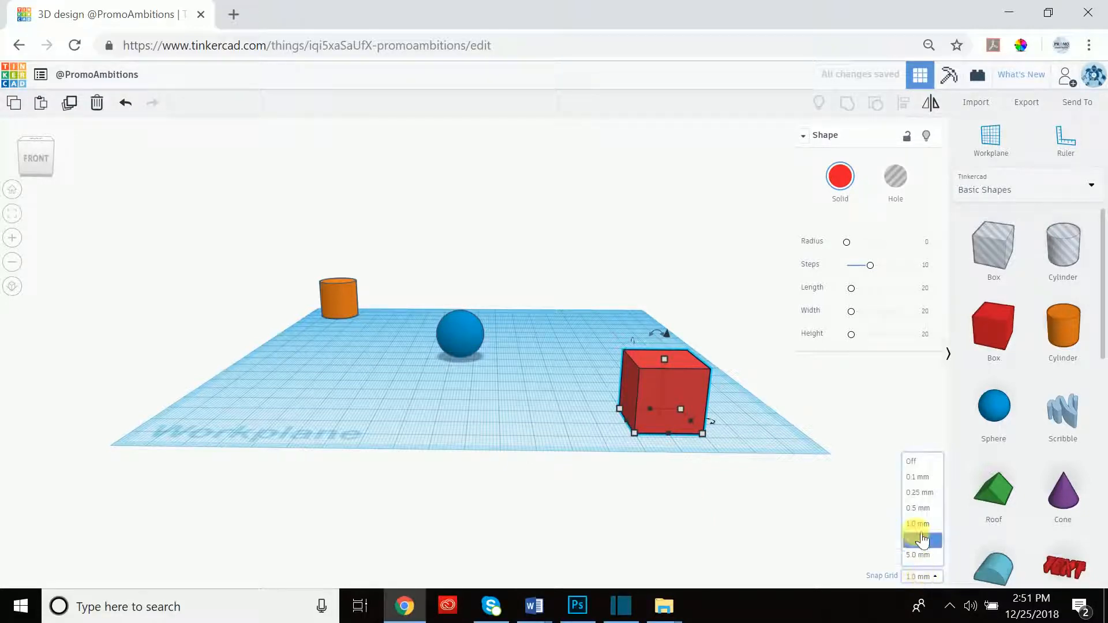
{"action": "left_click", "coordinate": [918, 479]}
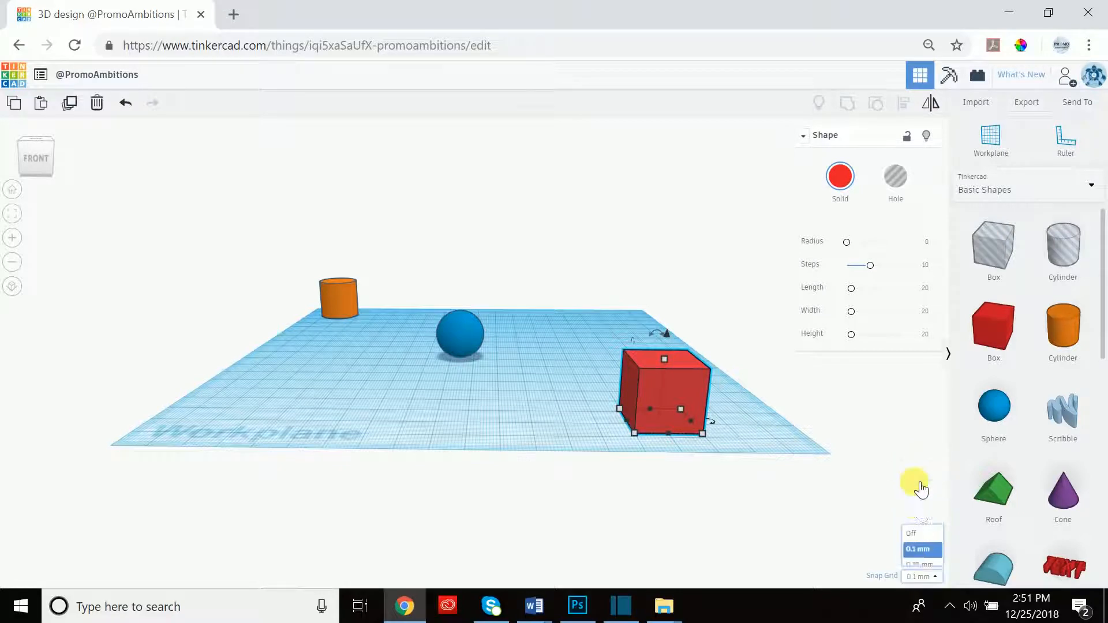
{"action": "key", "text": "Left"}
{"action": "key", "text": "Left"}
{"action": "key", "text": "Left"}
{"action": "key", "text": "Left"}
{"action": "key", "text": "Left"}
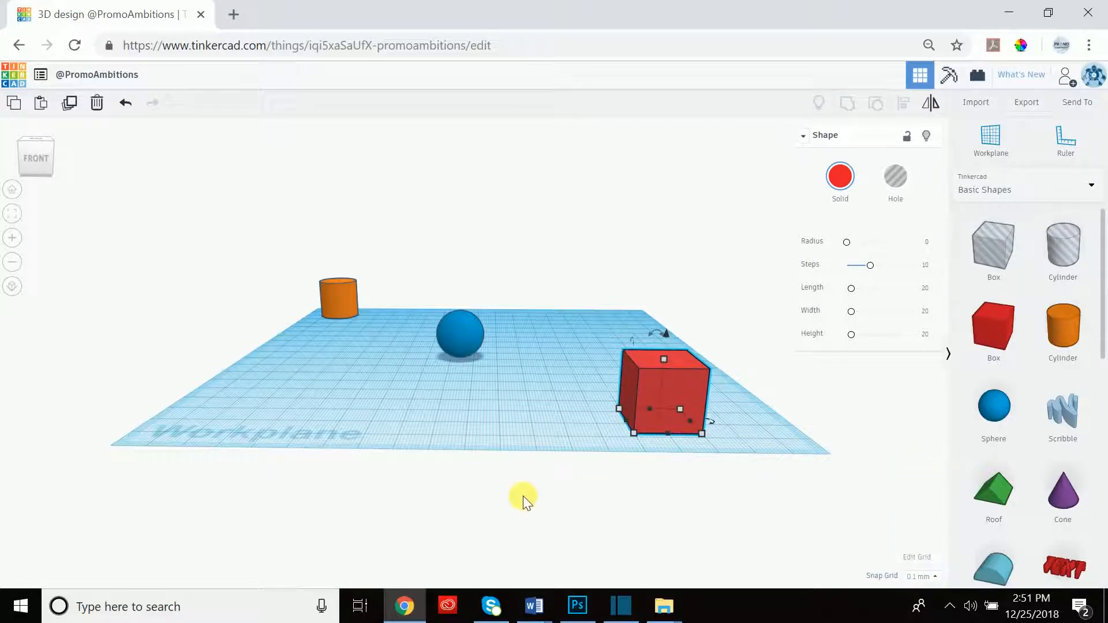
{"action": "key", "text": "Left"}
{"action": "key", "text": "Left"}
{"action": "key", "text": "Left"}
{"action": "key", "text": "Left"}
{"action": "key", "text": "Left"}
{"action": "key", "text": "Left"}
{"action": "key", "text": "Left"}
{"action": "key", "text": "Left"}
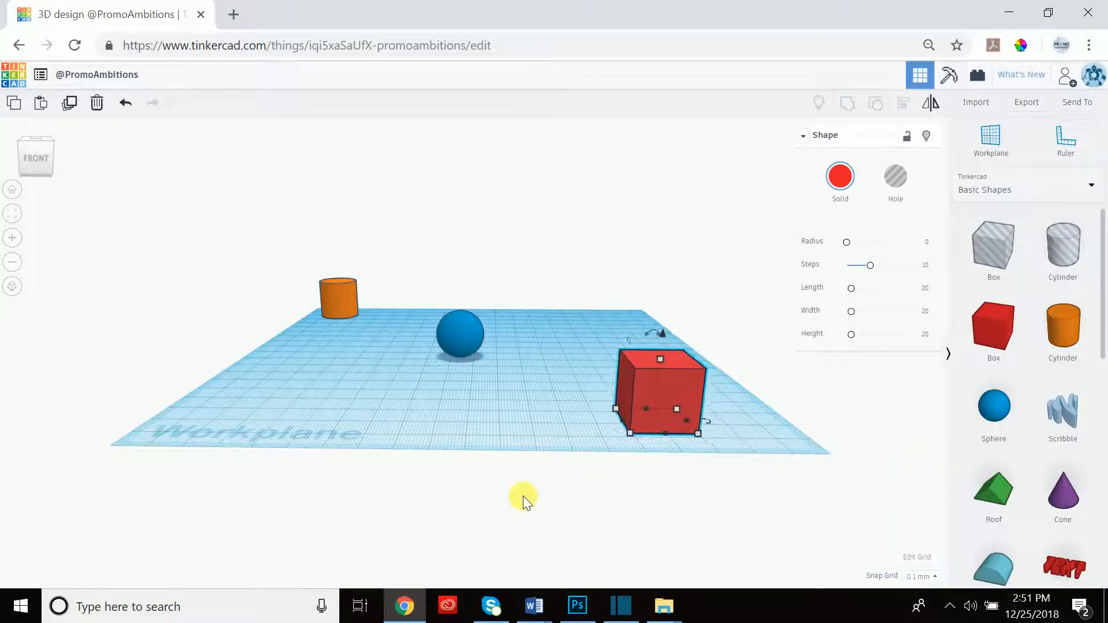
{"action": "key", "text": "Left"}
{"action": "key", "text": "Left"}
{"action": "key", "text": "Left"}
{"action": "key", "text": "Left"}
{"action": "key", "text": "Left"}
{"action": "key", "text": "Left"}
{"action": "key", "text": "Left"}
{"action": "key", "text": "Left"}
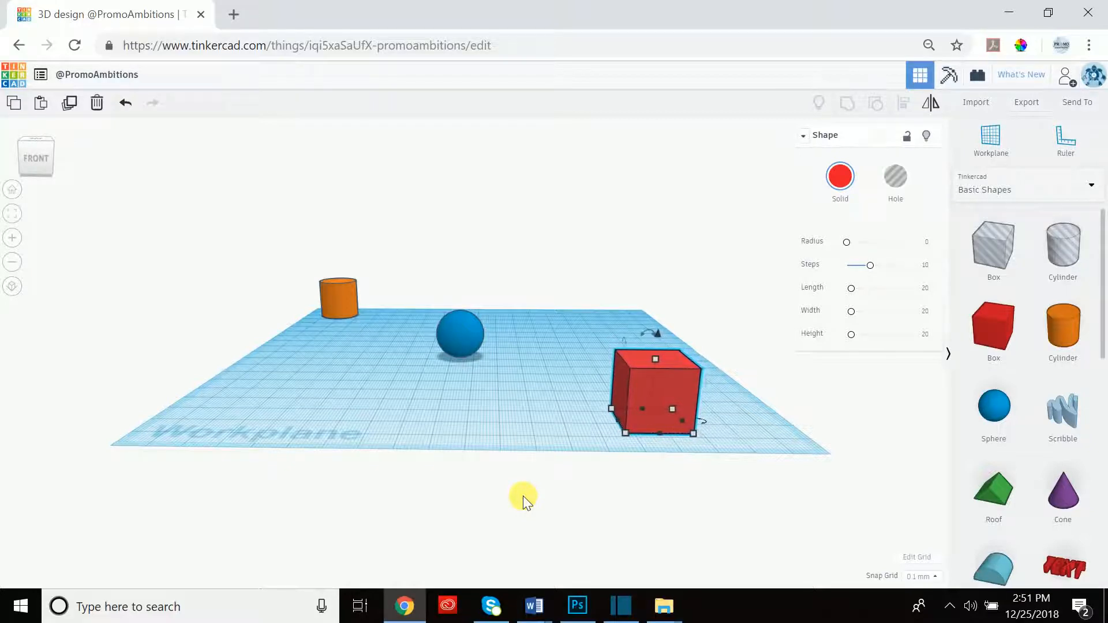
{"action": "key", "text": "Left"}
{"action": "key", "text": "Right"}
{"action": "key", "text": "Right"}
{"action": "key", "text": "Right"}
{"action": "key", "text": "Right"}
{"action": "key", "text": "Right"}
{"action": "key", "text": "Right"}
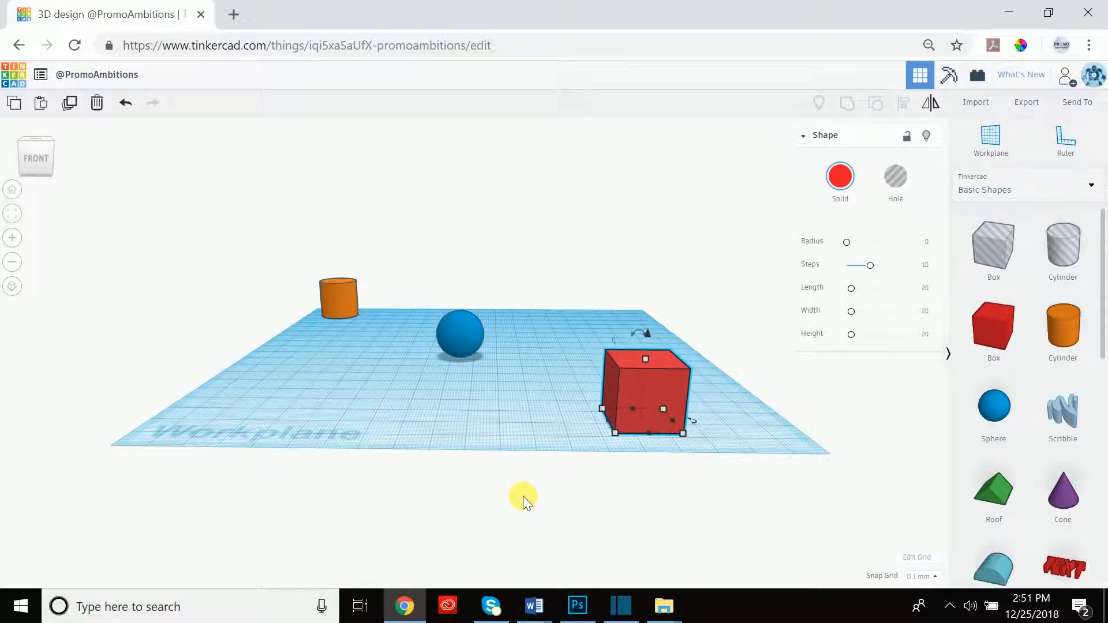
{"action": "key", "text": "Right"}
{"action": "key", "text": "Right"}
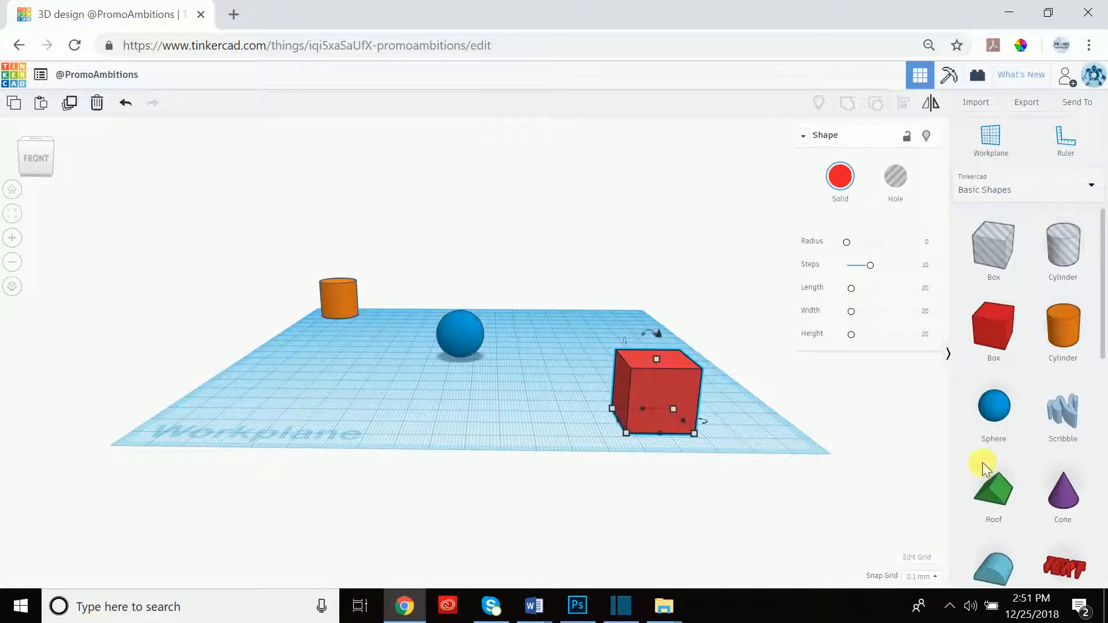
Turn snapping off, slide the box freely toward the sphere, then restore 1.0 mm snap.
{"action": "left_click", "coordinate": [930, 577]}
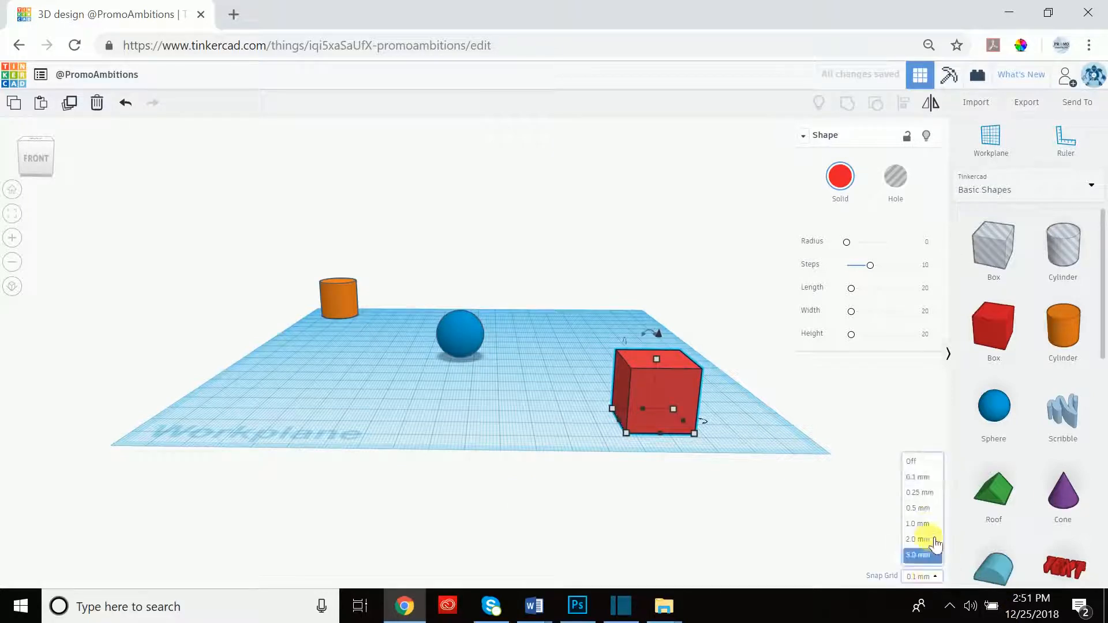
{"action": "left_click", "coordinate": [916, 458]}
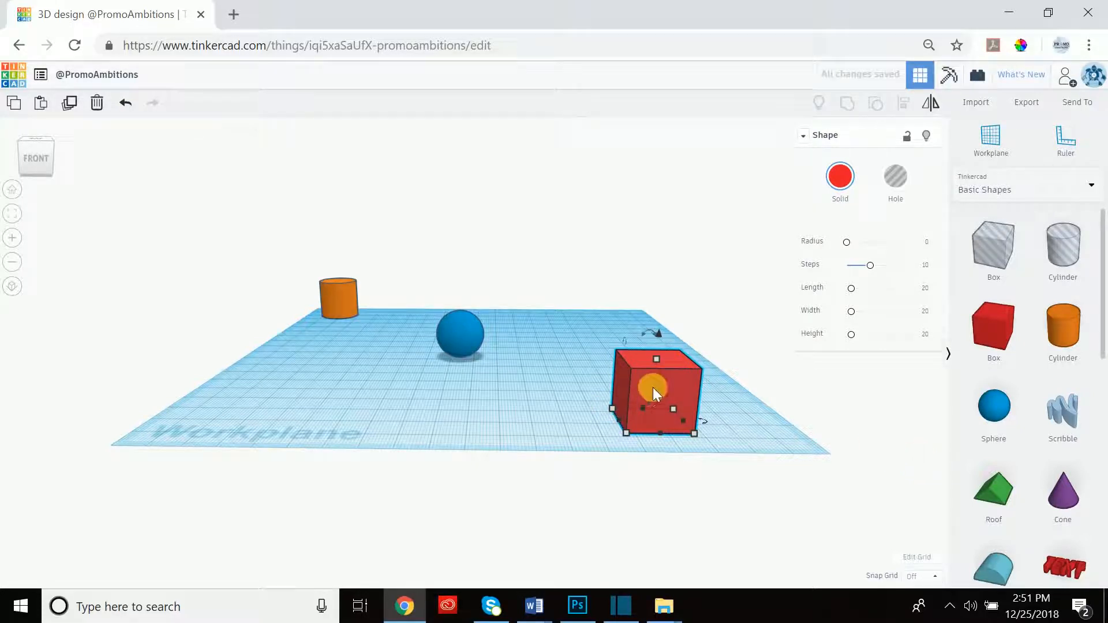
{"action": "mouse_move", "coordinate": [688, 372]}
{"action": "left_mouse_down"}
{"action": "mouse_move", "coordinate": [660, 386]}
{"action": "mouse_move", "coordinate": [617, 379]}
{"action": "mouse_move", "coordinate": [569, 352]}
{"action": "mouse_move", "coordinate": [490, 377]}
{"action": "mouse_move", "coordinate": [486, 351]}
{"action": "mouse_move", "coordinate": [558, 369]}
{"action": "mouse_move", "coordinate": [674, 362]}
{"action": "mouse_move", "coordinate": [692, 372]}
{"action": "mouse_move", "coordinate": [675, 369]}
{"action": "left_mouse_up"}
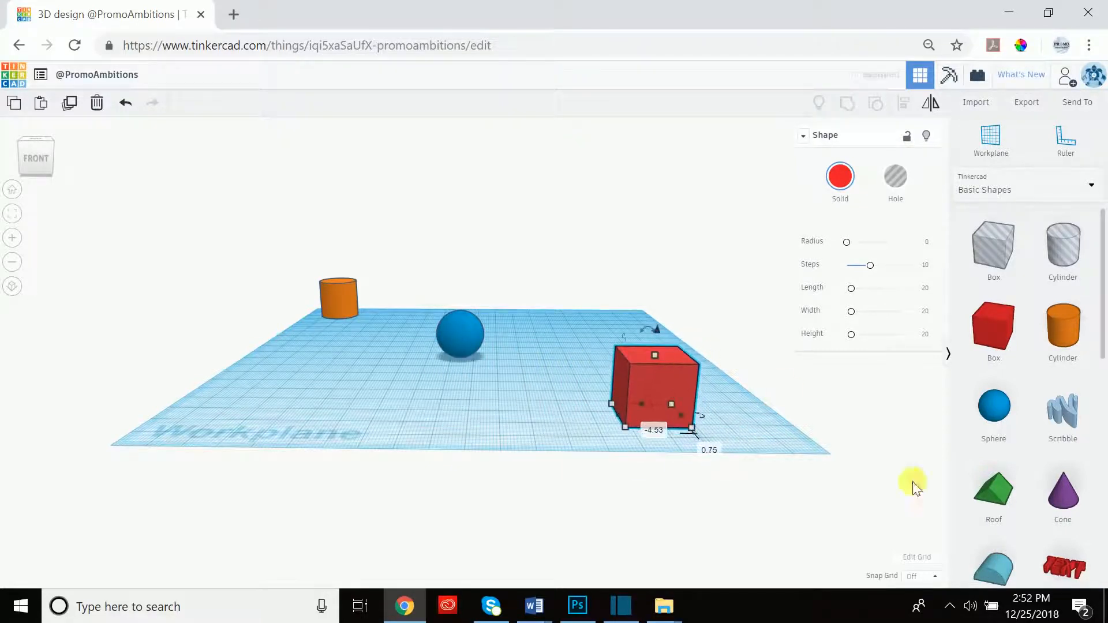
{"action": "left_click", "coordinate": [934, 578]}
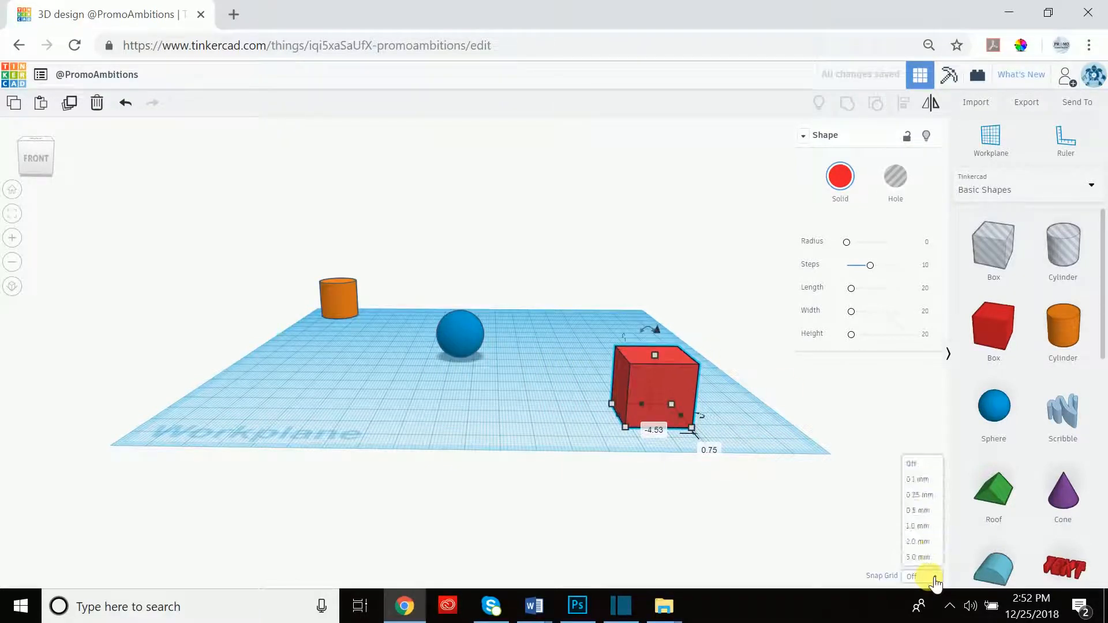
{"action": "left_click", "coordinate": [923, 525]}
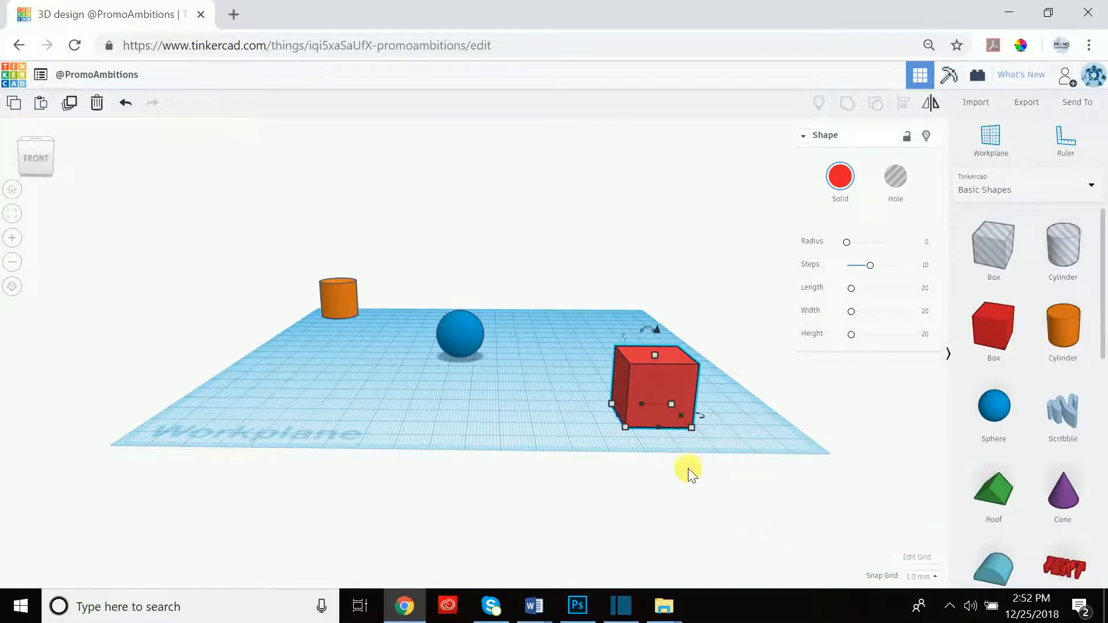
Reposition the red box slightly on the workplane and nudge it right.
{"action": "right_click_drag", "start_coordinate": [597, 261], "coordinate": [598, 275]}
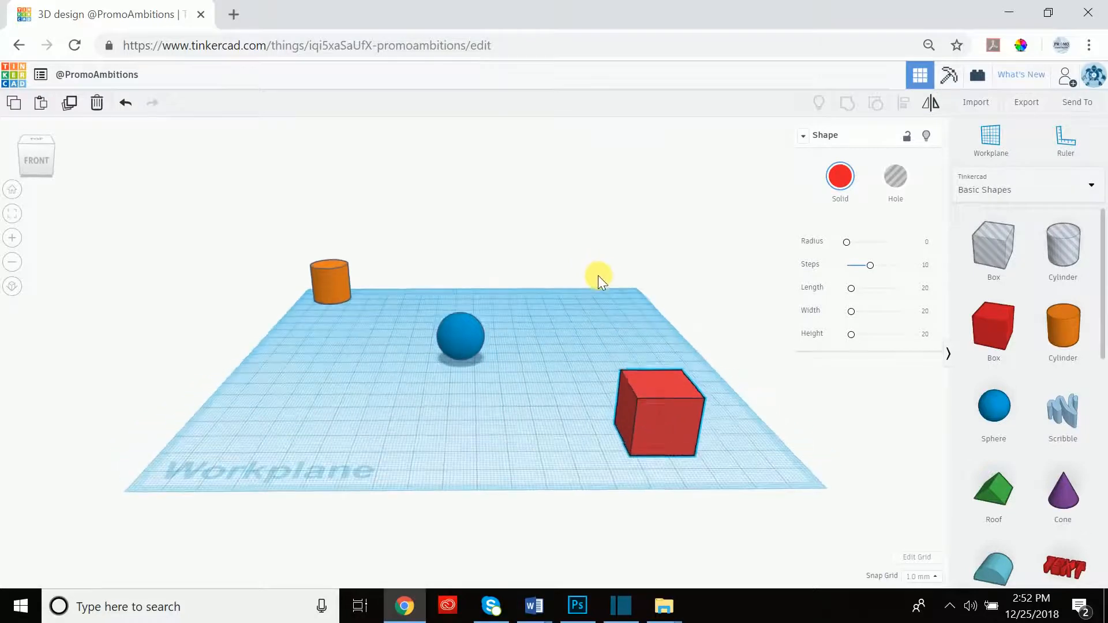
{"action": "left_click_drag", "start_coordinate": [671, 407], "coordinate": [654, 377]}
{"action": "key", "text": "Right"}
{"action": "key", "text": "Right"}
{"action": "key", "text": "Right"}
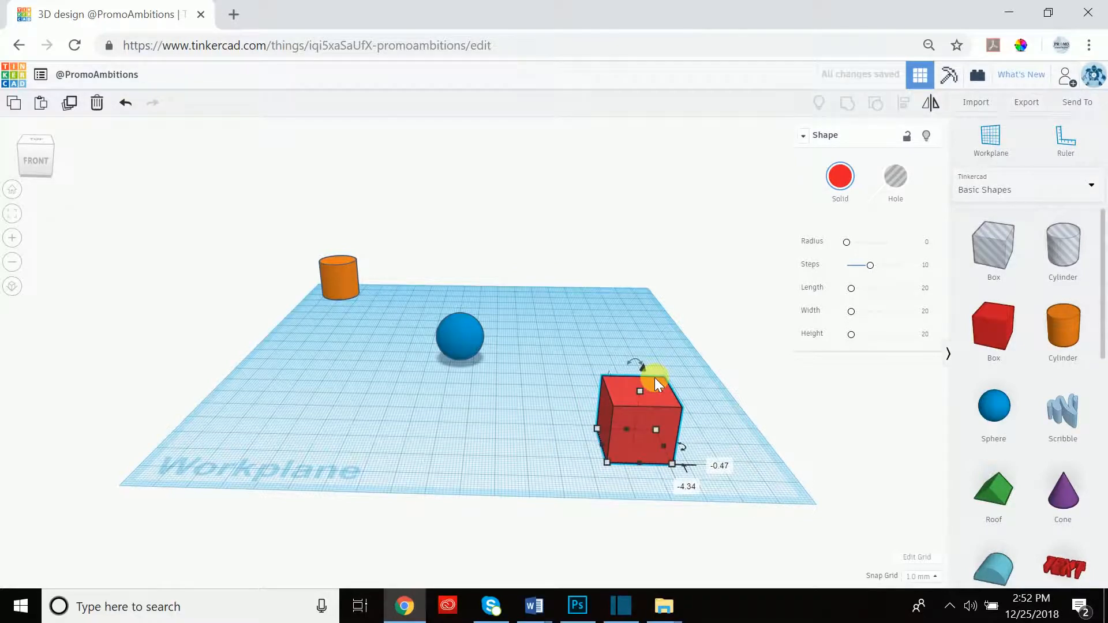
{"action": "scroll", "coordinate": [642, 372], "scroll_direction": "up", "scroll_amount": 4}
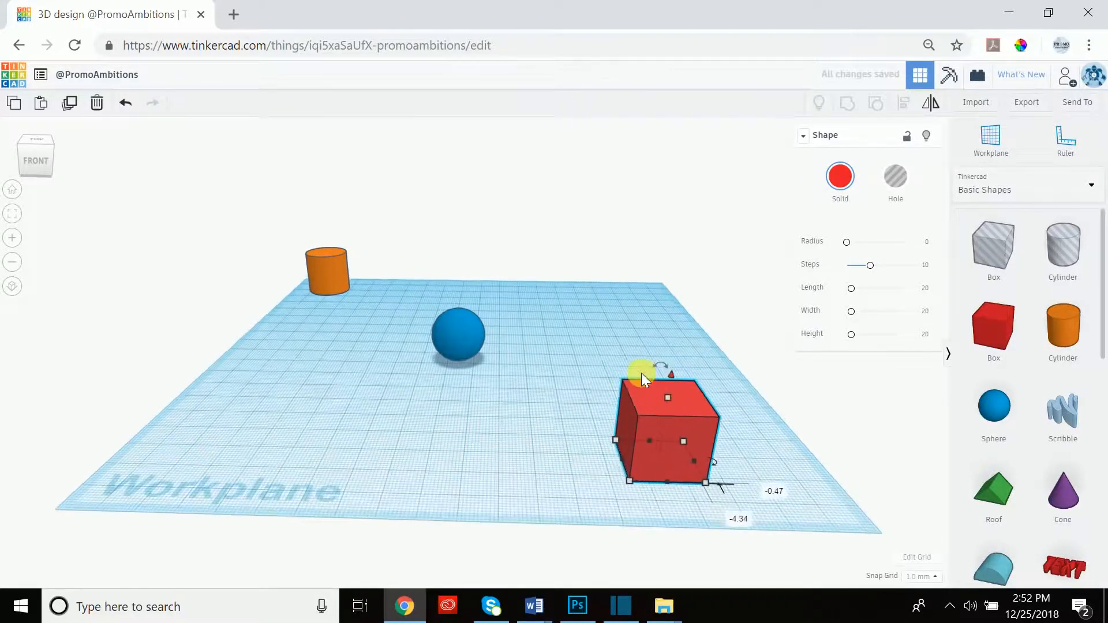
{"action": "scroll", "coordinate": [688, 375], "scroll_direction": "down", "scroll_amount": 2}
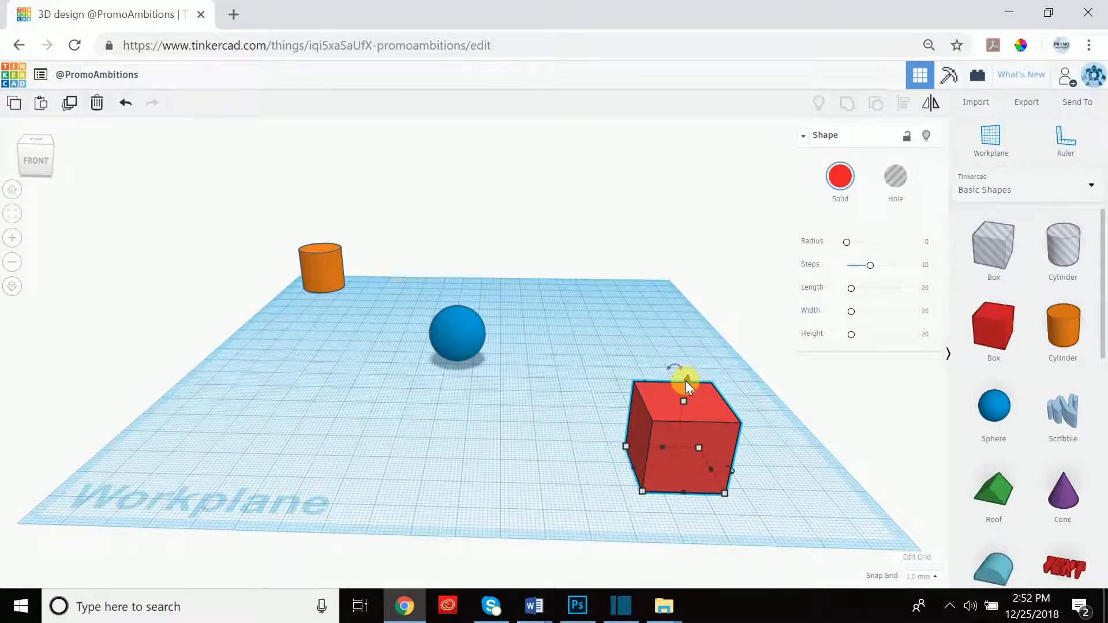
Lift the red box, enter a 15 mm elevation, then drag it down to about 8 mm.
{"action": "left_click_drag", "start_coordinate": [684, 380], "coordinate": [656, 296]}
{"action": "left_click", "coordinate": [785, 430]}
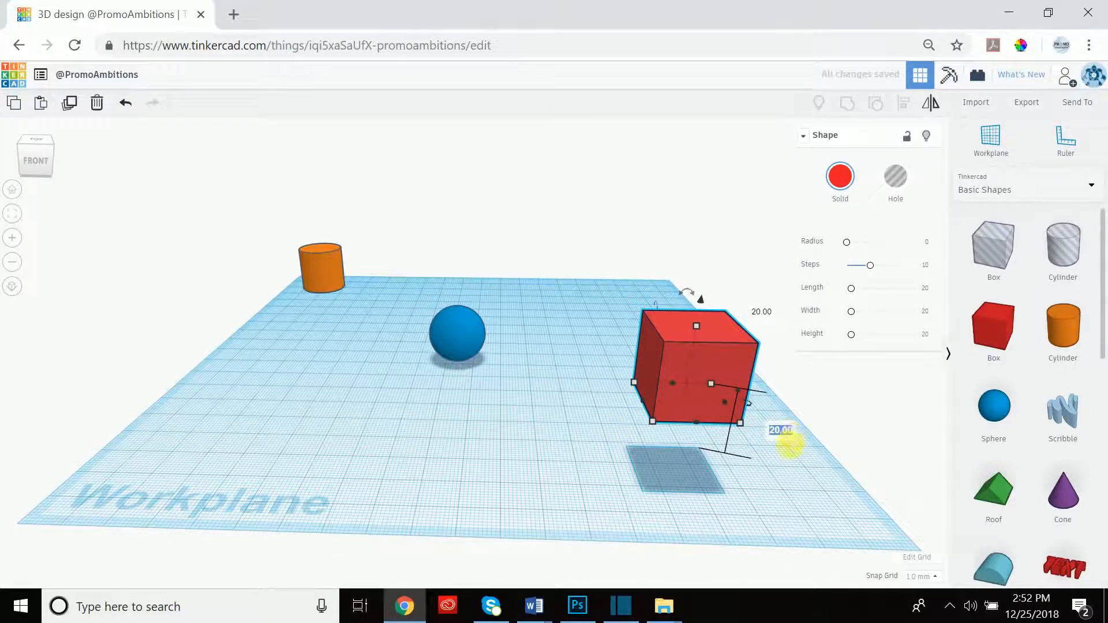
{"action": "right_click_drag", "start_coordinate": [735, 469], "coordinate": [725, 445]}
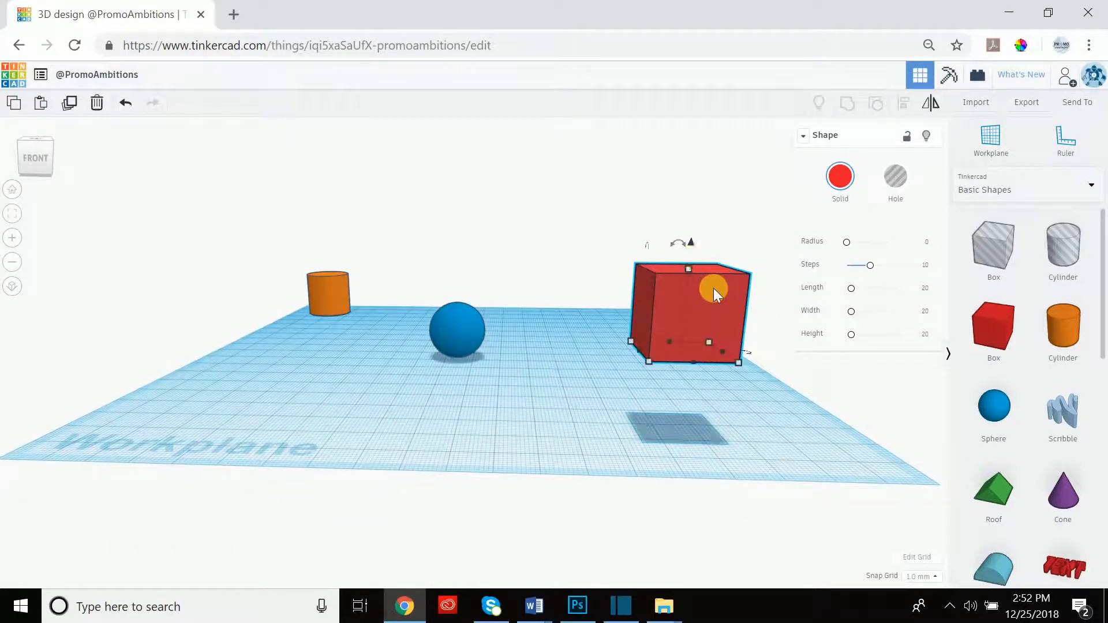
{"action": "left_click_drag", "start_coordinate": [689, 242], "coordinate": [685, 239]}
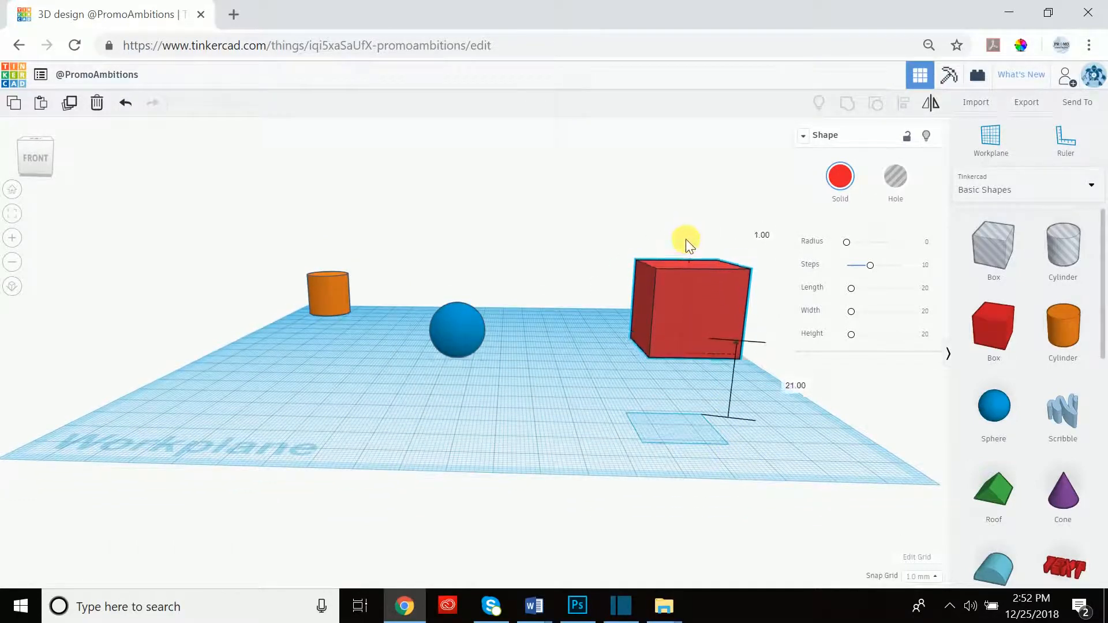
{"action": "left_click", "coordinate": [792, 386]}
{"action": "type", "text": "15"}
{"action": "key", "text": "Return"}
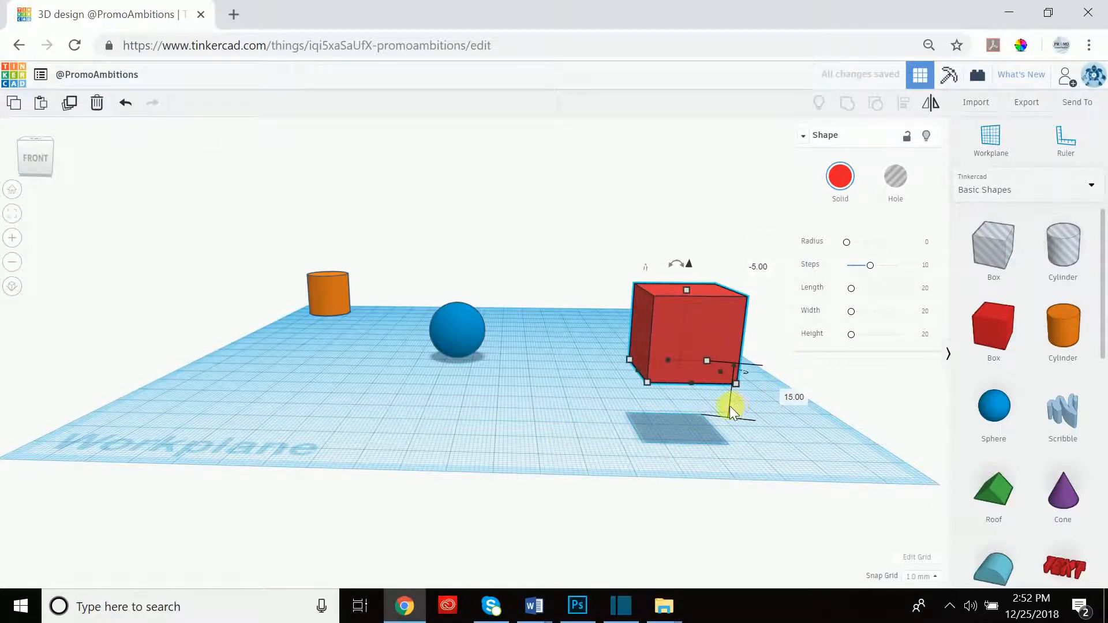
{"action": "mouse_move", "coordinate": [688, 267]}
{"action": "left_mouse_down"}
{"action": "mouse_move", "coordinate": [700, 193]}
{"action": "mouse_move", "coordinate": [684, 307]}
{"action": "mouse_move", "coordinate": [699, 205]}
{"action": "mouse_move", "coordinate": [670, 279]}
{"action": "left_mouse_up"}
{"action": "right_click_drag", "start_coordinate": [641, 247], "coordinate": [671, 335]}
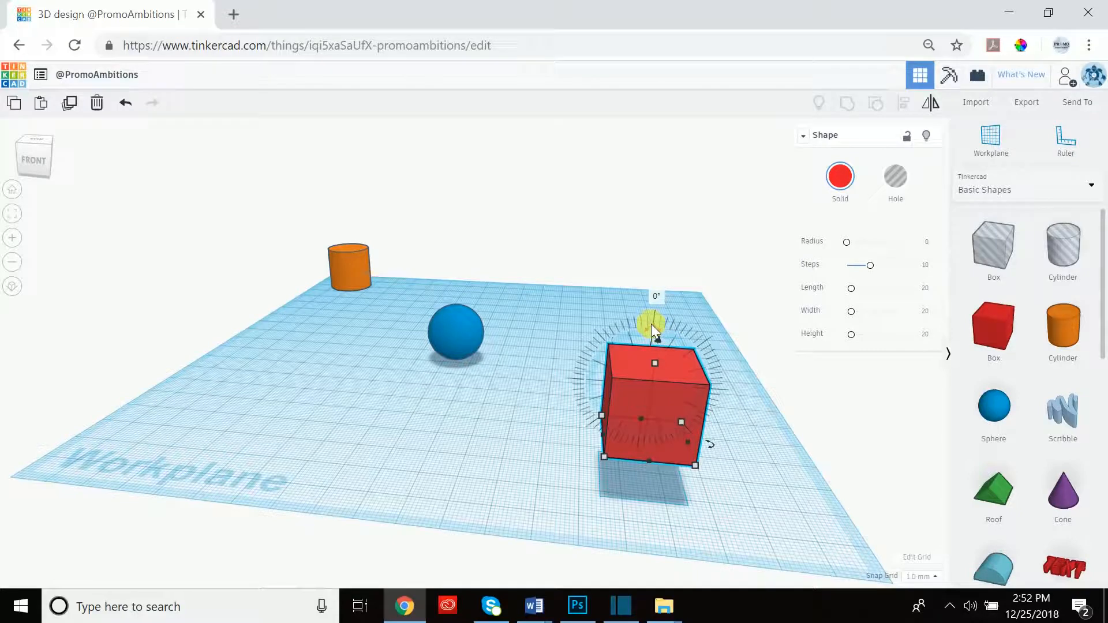
{"action": "left_click_drag", "start_coordinate": [653, 325], "coordinate": [660, 337]}
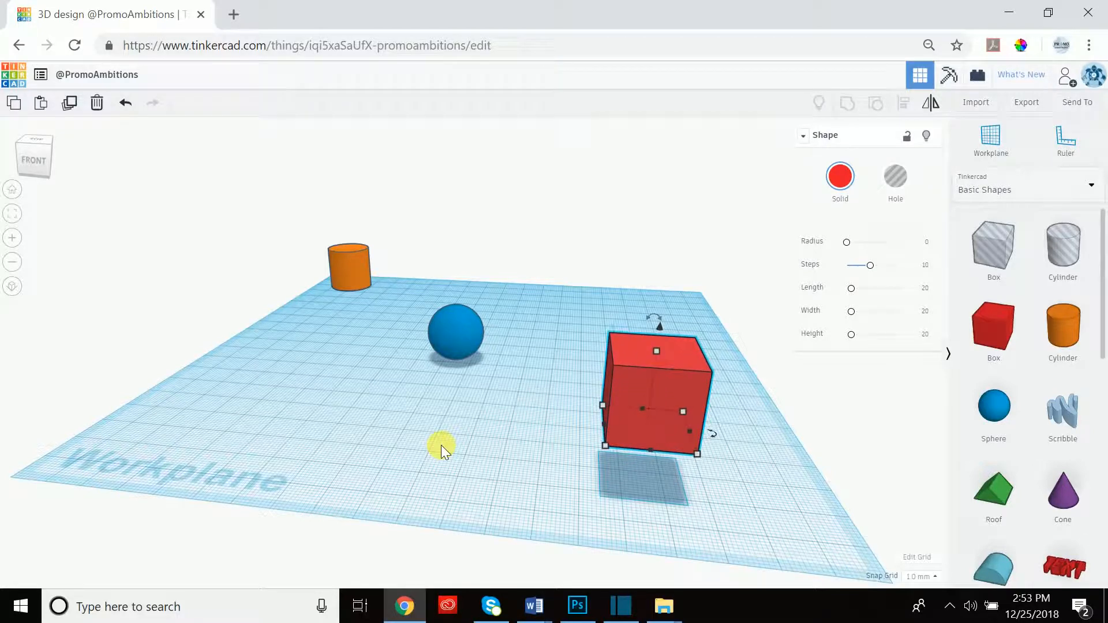
Raise the red box with Ctrl+Up, lowering it once with Ctrl+Down and lifting again.
{"action": "key", "text": "ctrl+Up"}
{"action": "key", "text": "ctrl+Up"}
{"action": "key", "text": "ctrl+Up"}
{"action": "key", "text": "ctrl+Up"}
{"action": "key", "text": "ctrl+Up"}
{"action": "key", "text": "ctrl+Up"}
{"action": "key", "text": "ctrl+Up"}
{"action": "key", "text": "ctrl+Up"}
{"action": "key", "text": "ctrl+Up"}
{"action": "key", "text": "ctrl+Up"}
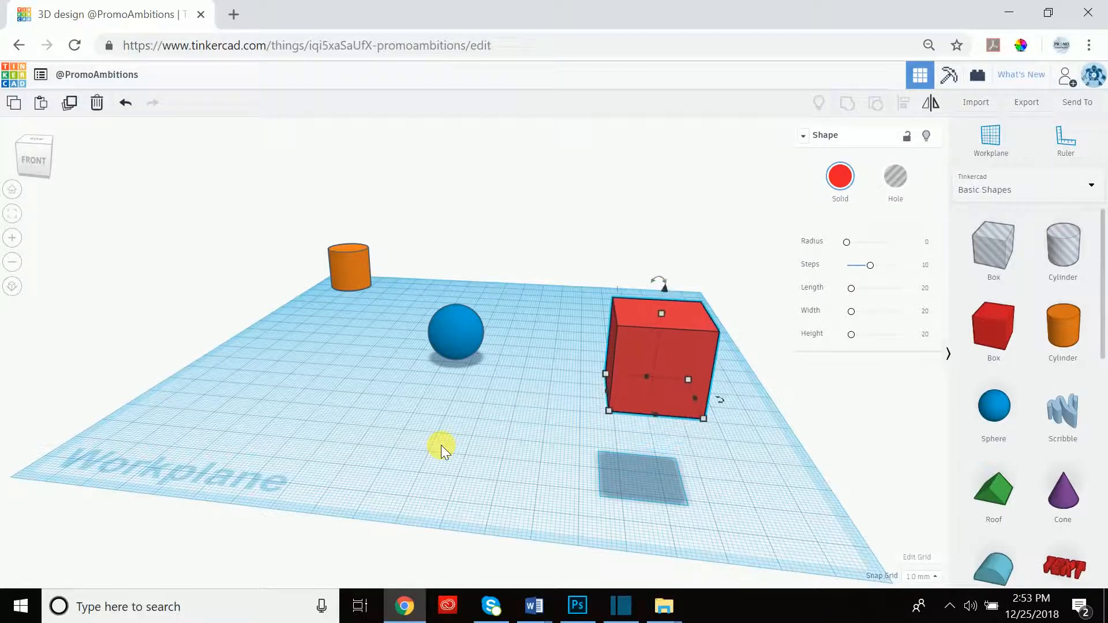
{"action": "key", "text": "ctrl+Up"}
{"action": "key", "text": "ctrl+Up"}
{"action": "key", "text": "ctrl+Down"}
{"action": "key", "text": "ctrl+Down"}
{"action": "key", "text": "ctrl+Down"}
{"action": "key", "text": "ctrl+Down"}
{"action": "key", "text": "ctrl+Down"}
{"action": "key", "text": "ctrl+Down"}
{"action": "key", "text": "ctrl+Down"}
{"action": "key", "text": "ctrl+Down"}
{"action": "key", "text": "ctrl+Down"}
{"action": "key", "text": "ctrl+Down"}
{"action": "key", "text": "ctrl+Down"}
{"action": "key", "text": "ctrl+Down"}
{"action": "key", "text": "ctrl+Down"}
{"action": "key", "text": "ctrl+Down"}
{"action": "key", "text": "ctrl+Down"}
{"action": "key", "text": "ctrl+Down"}
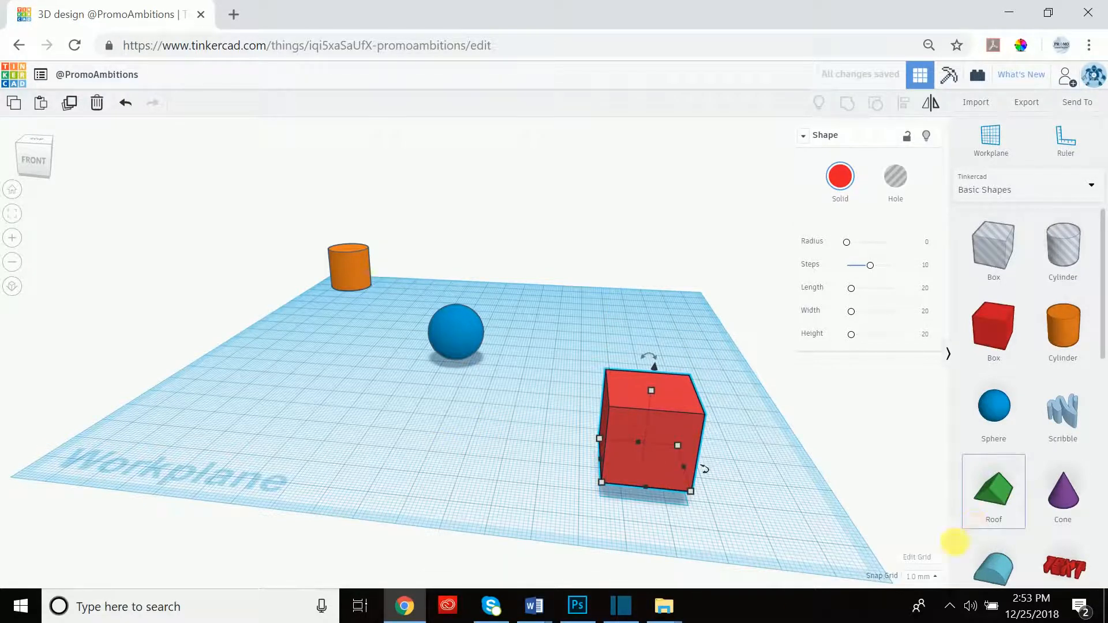
{"action": "left_click", "coordinate": [933, 579]}
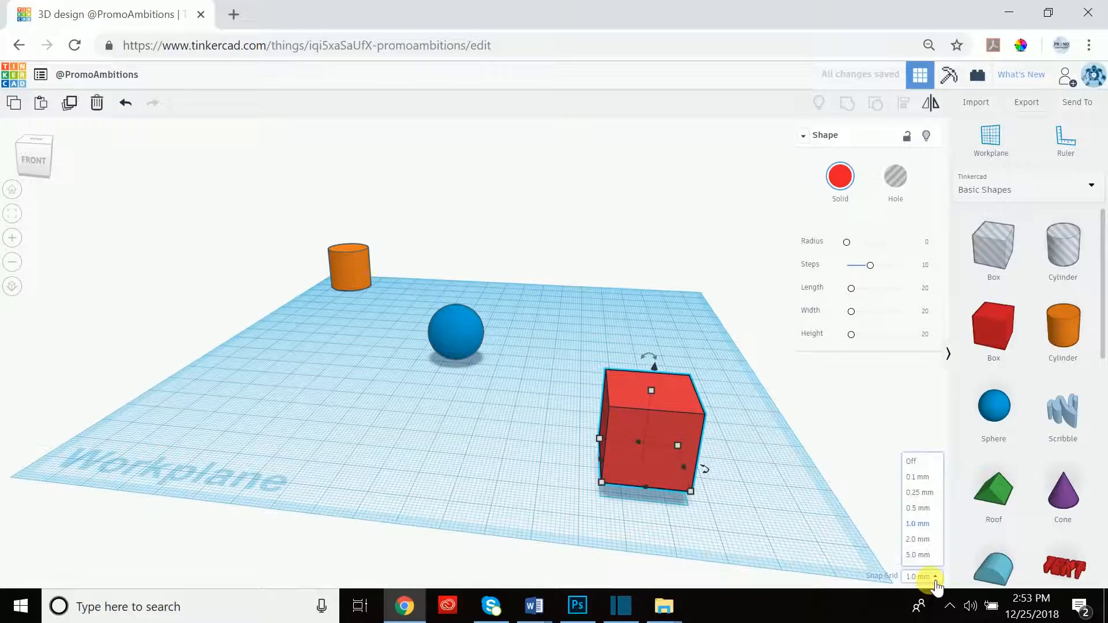
{"action": "key", "text": "ctrl+Up"}
{"action": "key", "text": "ctrl+Up"}
{"action": "key", "text": "ctrl+Up"}
{"action": "key", "text": "ctrl+Up"}
{"action": "key", "text": "ctrl+Up"}
{"action": "key", "text": "ctrl+Up"}
{"action": "key", "text": "ctrl+Up"}
{"action": "key", "text": "ctrl+Up"}
{"action": "key", "text": "ctrl+Up"}
{"action": "key", "text": "ctrl+Up"}
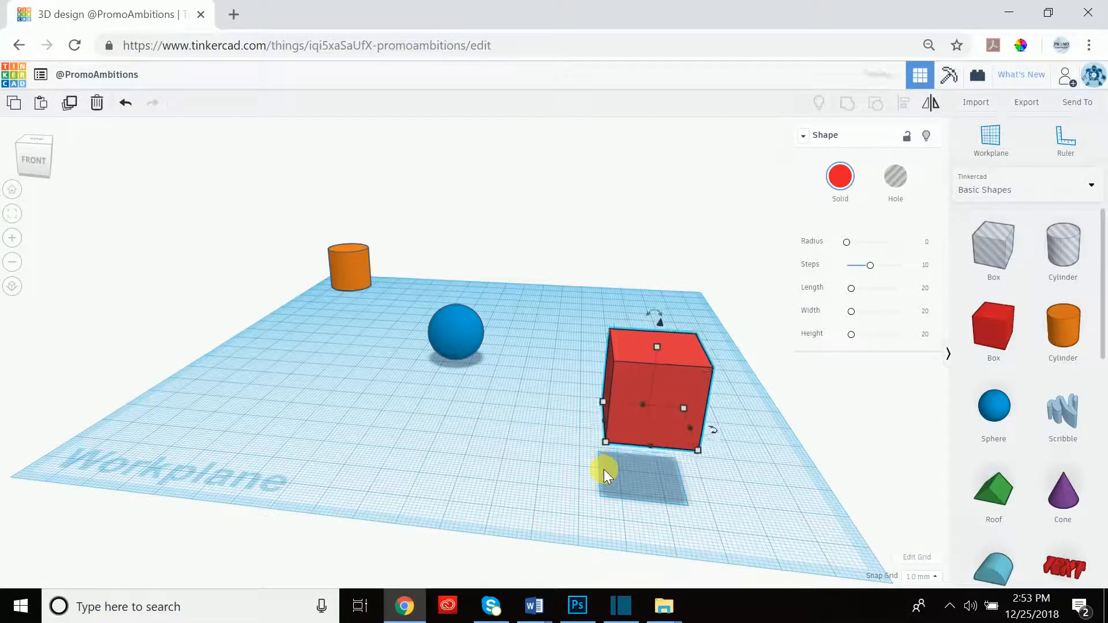
{"action": "mouse_move", "coordinate": [487, 447]}
{"action": "right_mouse_down"}
{"action": "mouse_move", "coordinate": [527, 423]}
{"action": "mouse_move", "coordinate": [507, 408]}
{"action": "mouse_move", "coordinate": [484, 446]}
{"action": "right_mouse_up"}
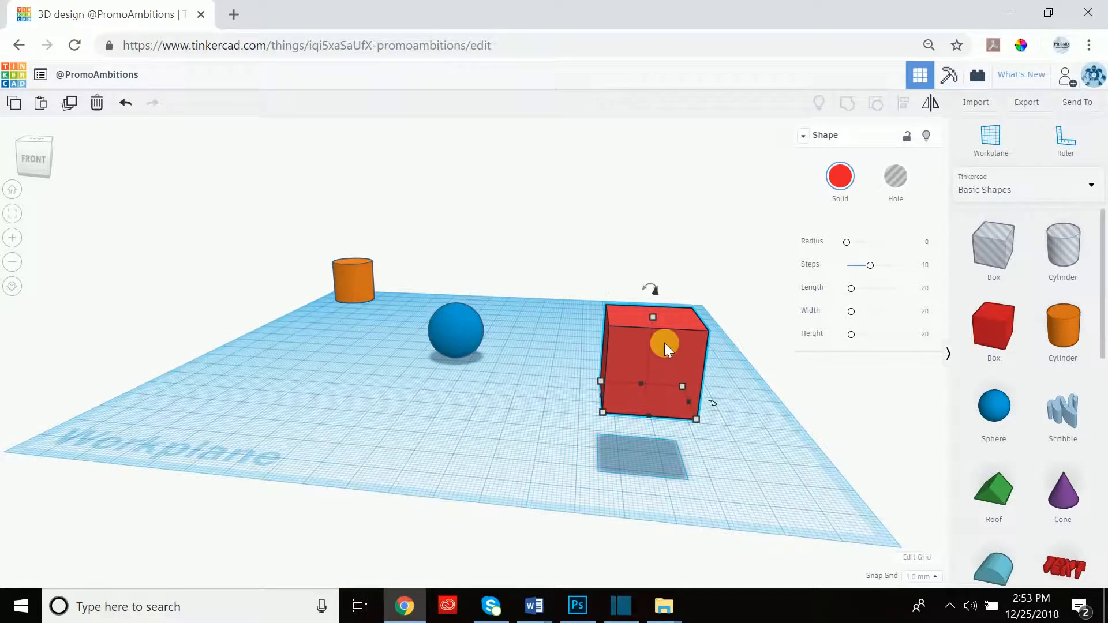
Reselect the red box and drop it onto the workplane with D.
{"action": "left_click", "coordinate": [540, 376]}
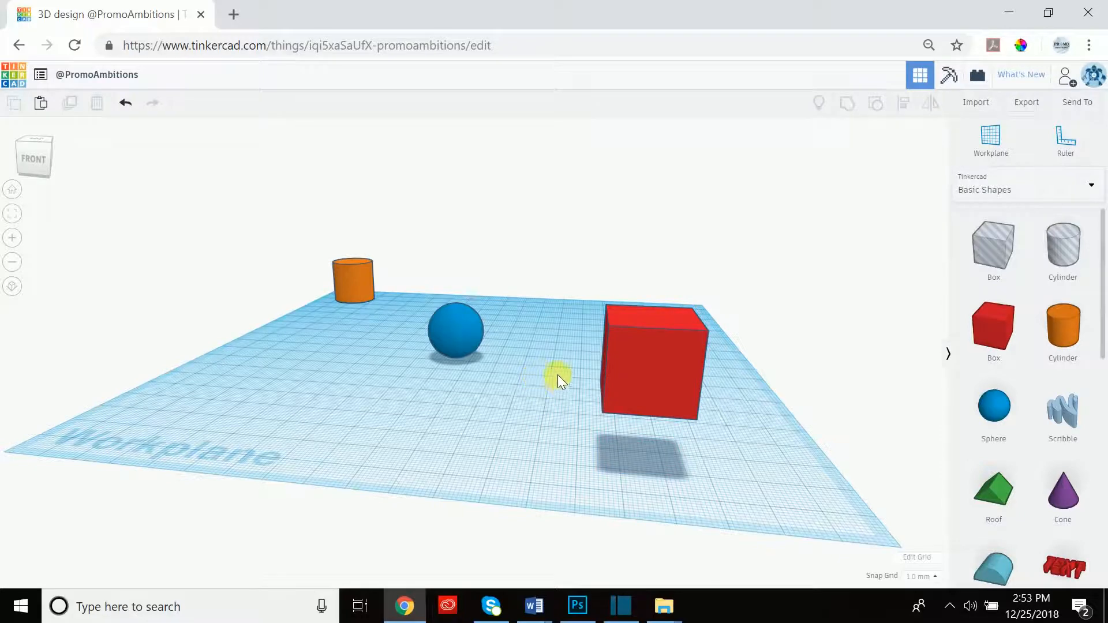
{"action": "left_click", "coordinate": [650, 331]}
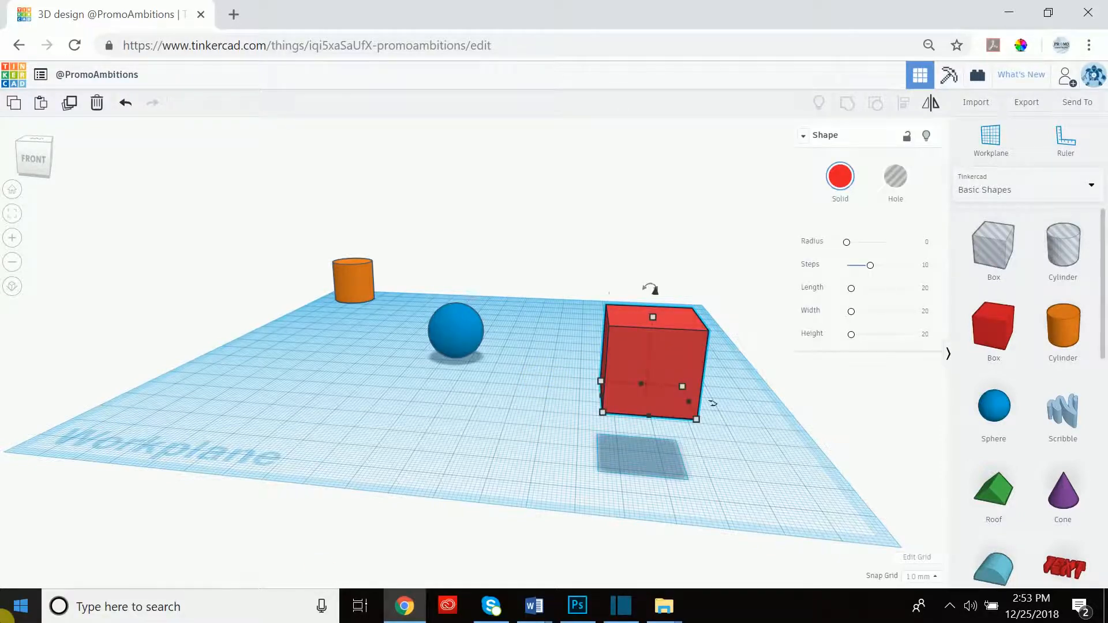
{"action": "key", "text": "d"}
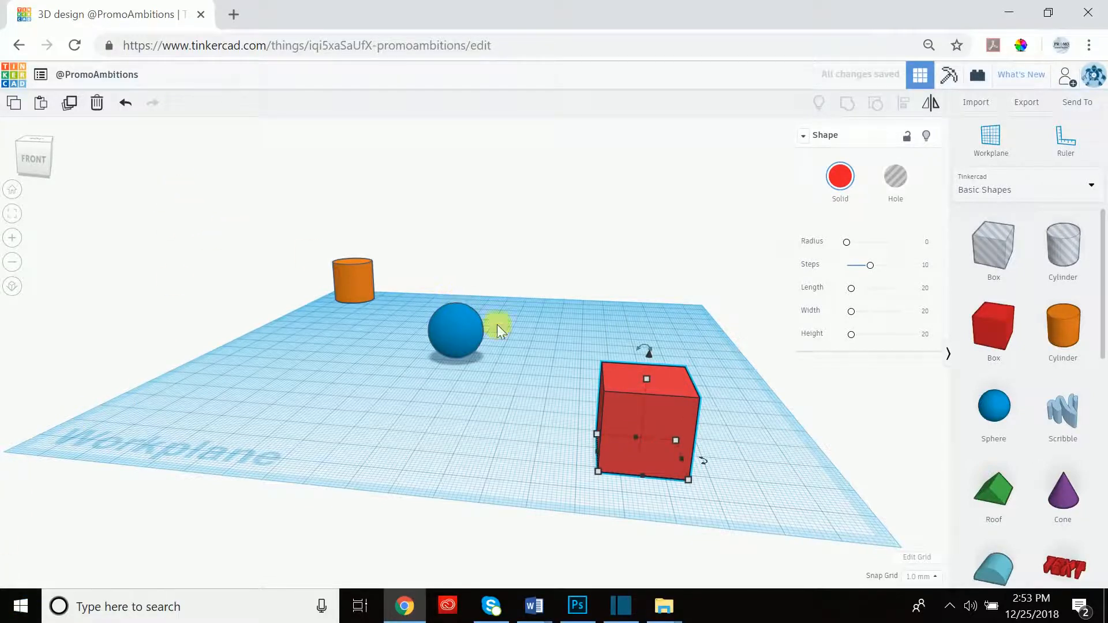
Lift the box with the cone handle, then drop it back onto the workplane with D.
{"action": "left_click_drag", "start_coordinate": [649, 355], "coordinate": [655, 255]}
{"action": "right_click_drag", "start_coordinate": [554, 391], "coordinate": [571, 368]}
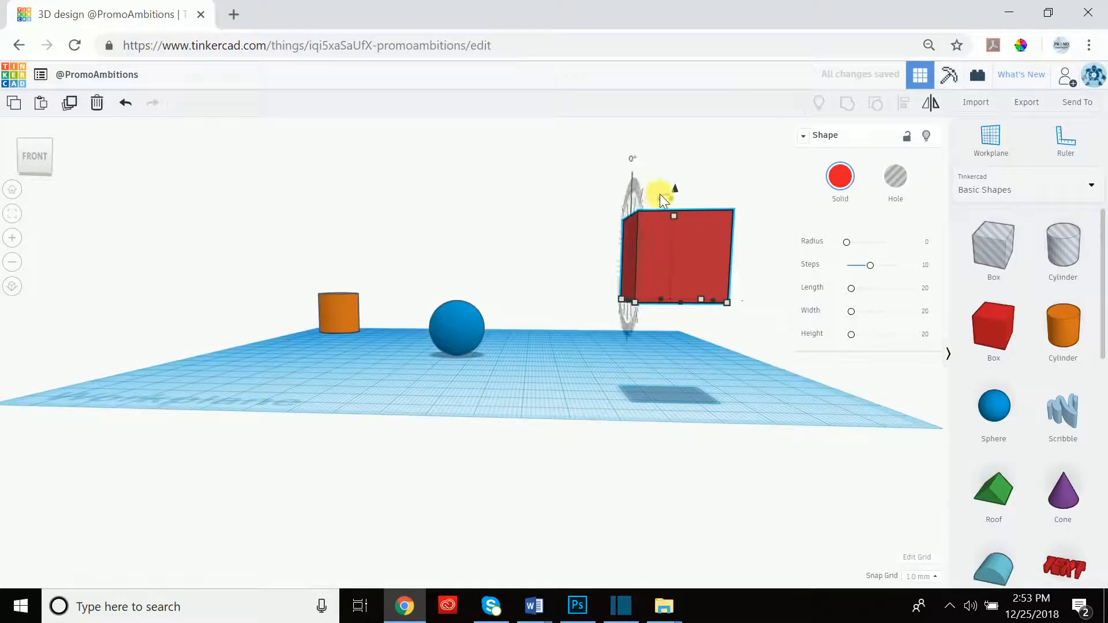
{"action": "mouse_move", "coordinate": [674, 190]}
{"action": "left_mouse_down"}
{"action": "mouse_move", "coordinate": [670, 311]}
{"action": "mouse_move", "coordinate": [678, 210]}
{"action": "left_mouse_up"}
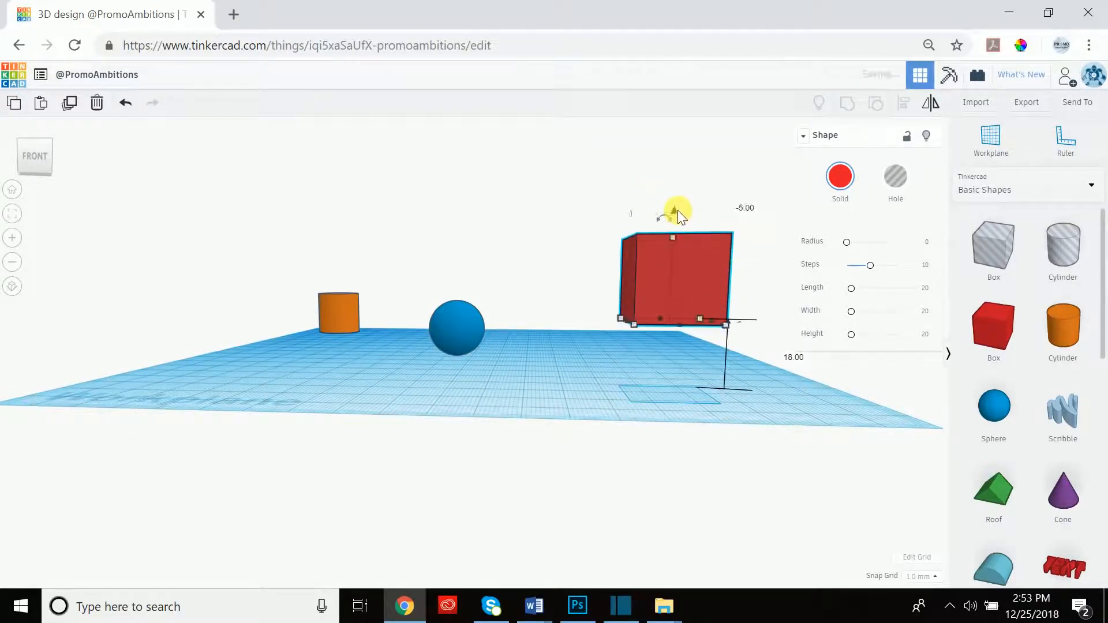
{"action": "key", "text": "d"}
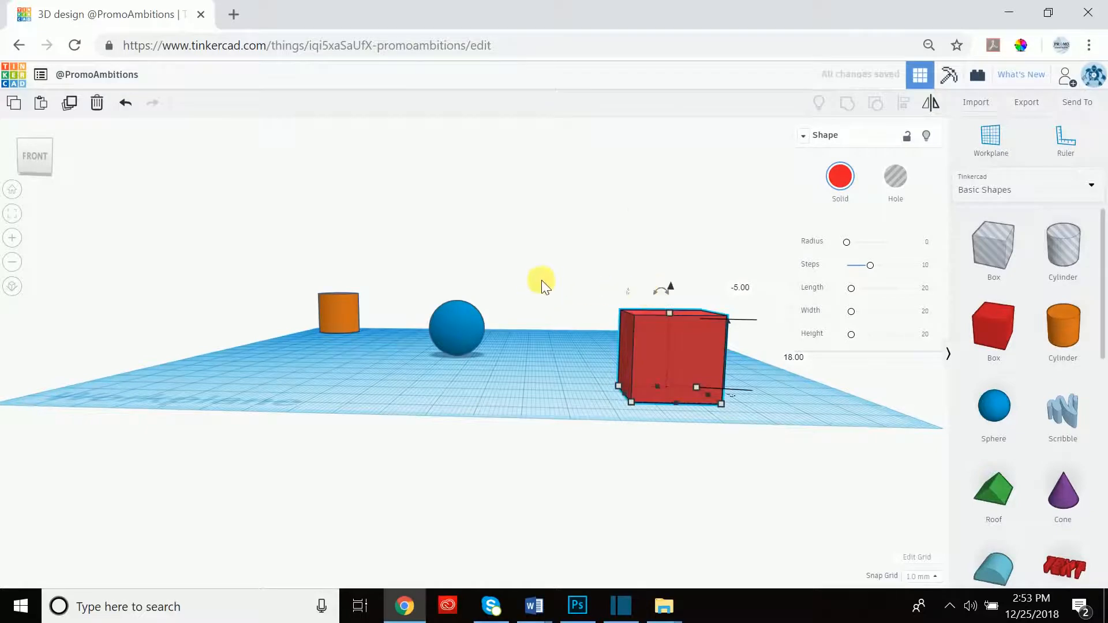
{"action": "right_click_drag", "start_coordinate": [546, 255], "coordinate": [532, 283]}
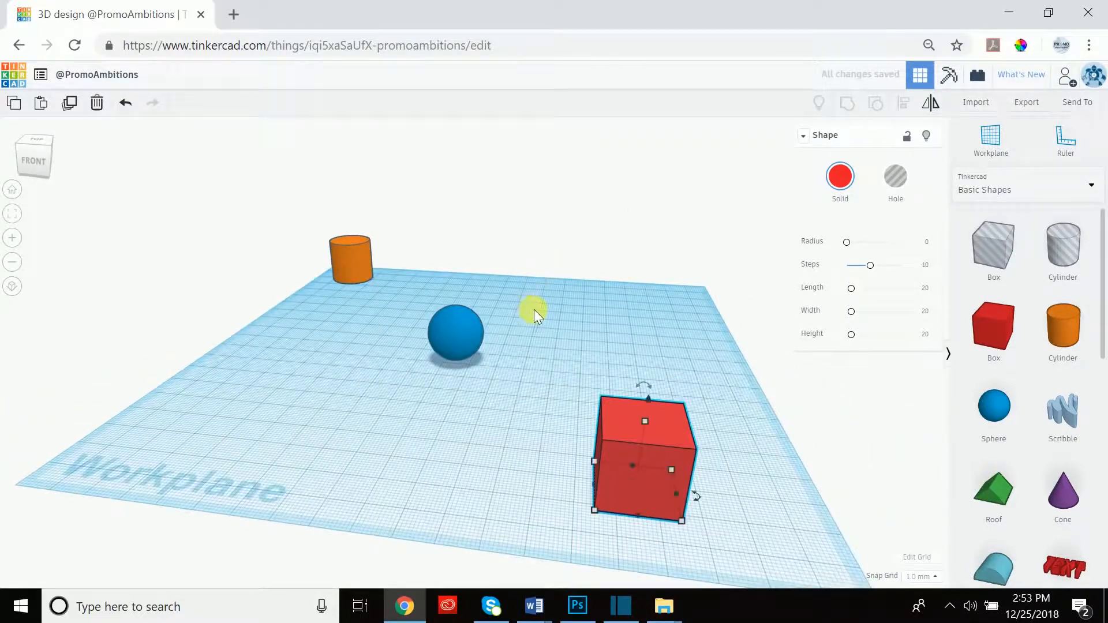
{"action": "right_click_drag", "start_coordinate": [747, 386], "coordinate": [757, 371]}
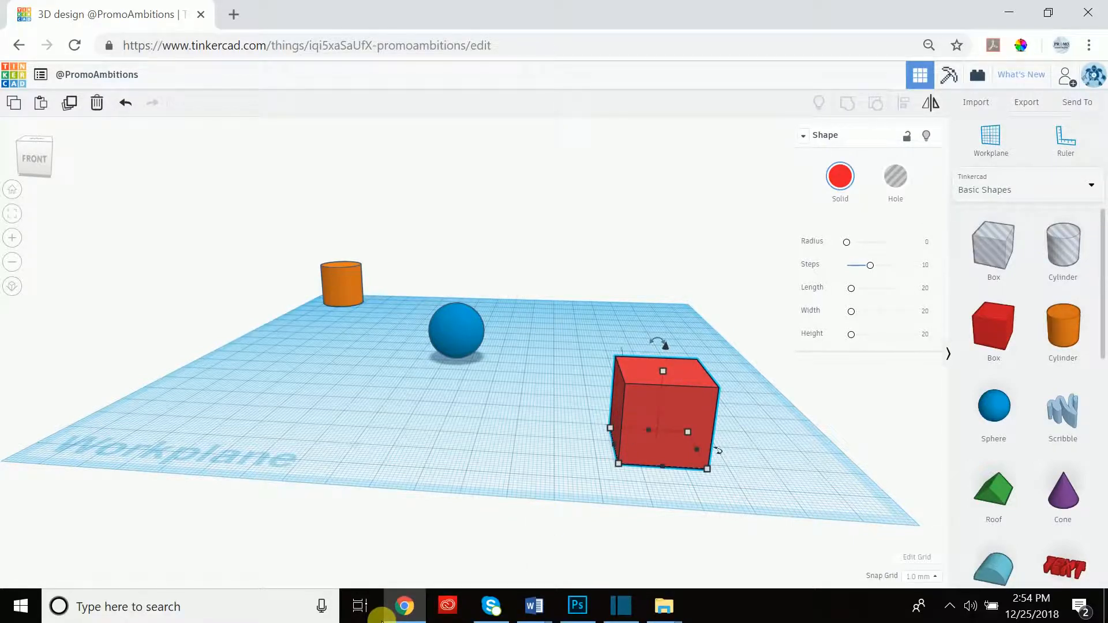
Nudge the red box left twice, then switch the snap grid to 2.0 mm.
{"action": "key", "text": "Left"}
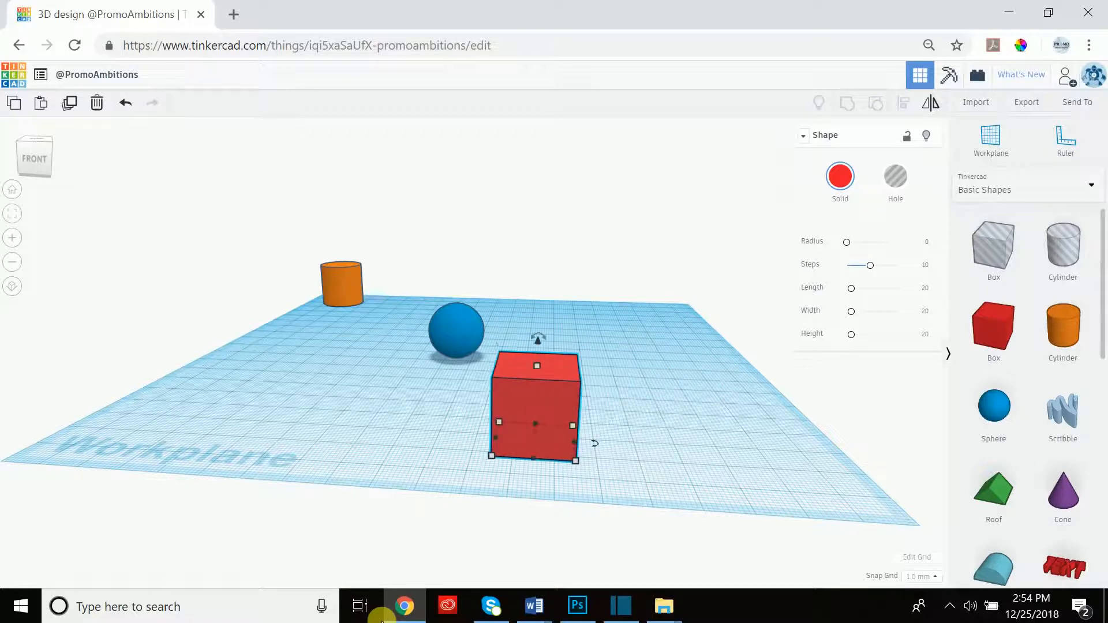
{"action": "key", "text": "Left"}
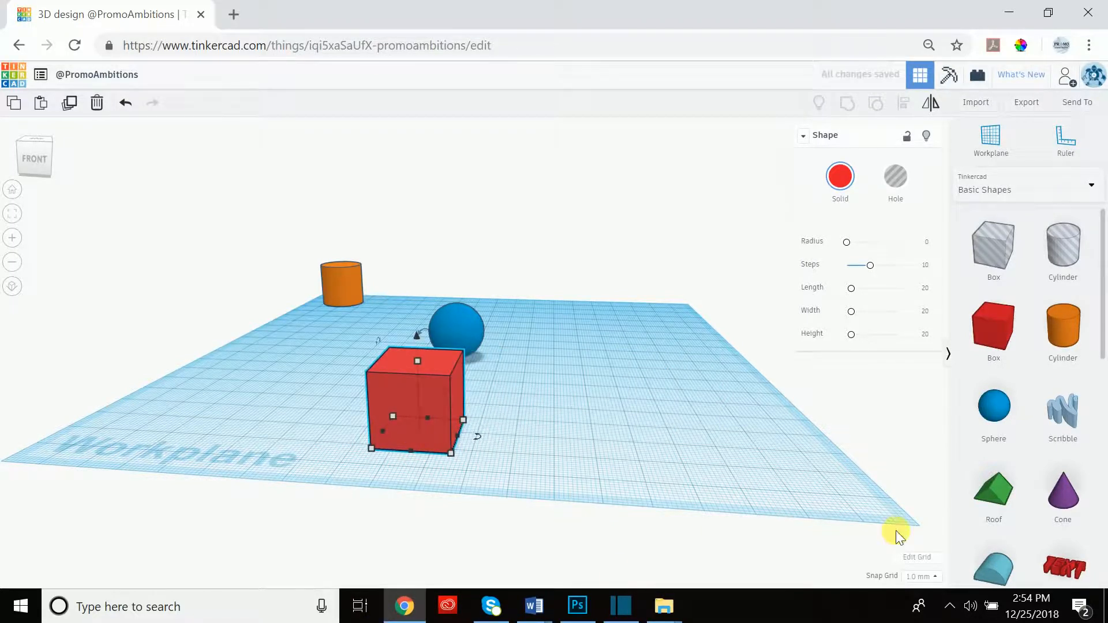
{"action": "left_click", "coordinate": [922, 576]}
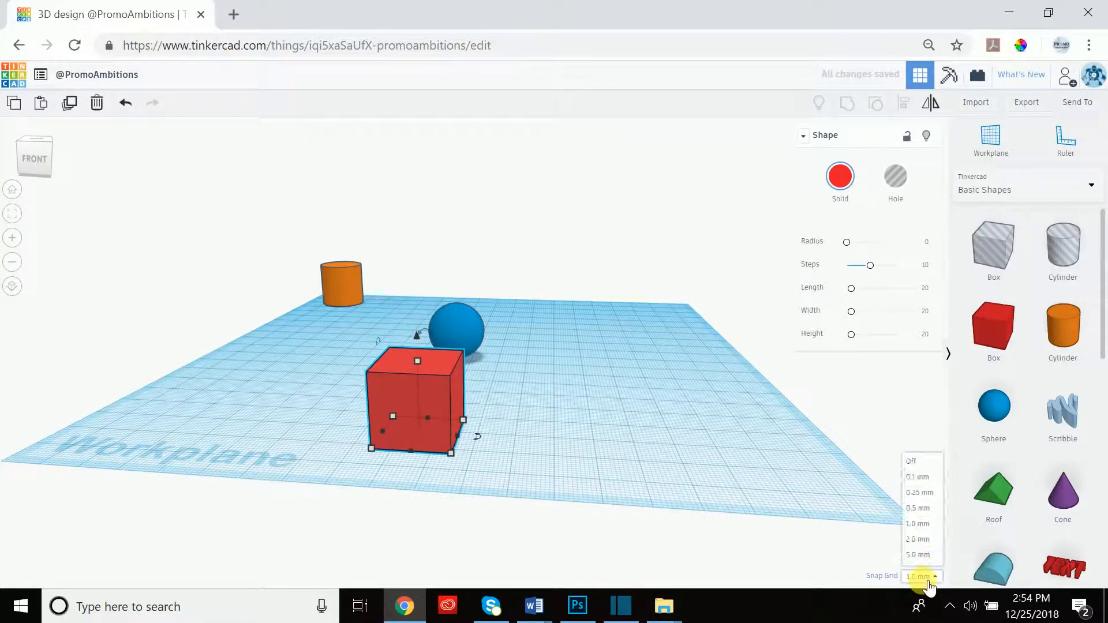
{"action": "left_click", "coordinate": [922, 539]}
Nudge the red box right on the 2.0 mm grid, then shift it back left.
{"action": "key", "text": "Right"}
{"action": "key", "text": "Right"}
{"action": "key", "text": "Right"}
{"action": "key", "text": "Right"}
{"action": "key", "text": "Right"}
{"action": "key", "text": "Right"}
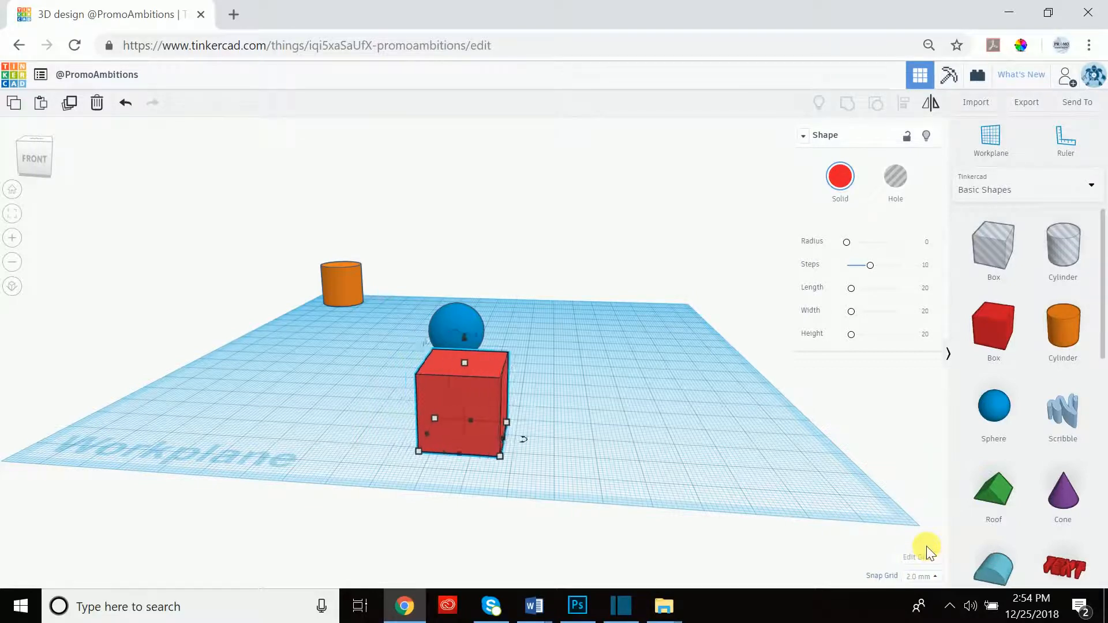
{"action": "key", "text": "shift+Right"}
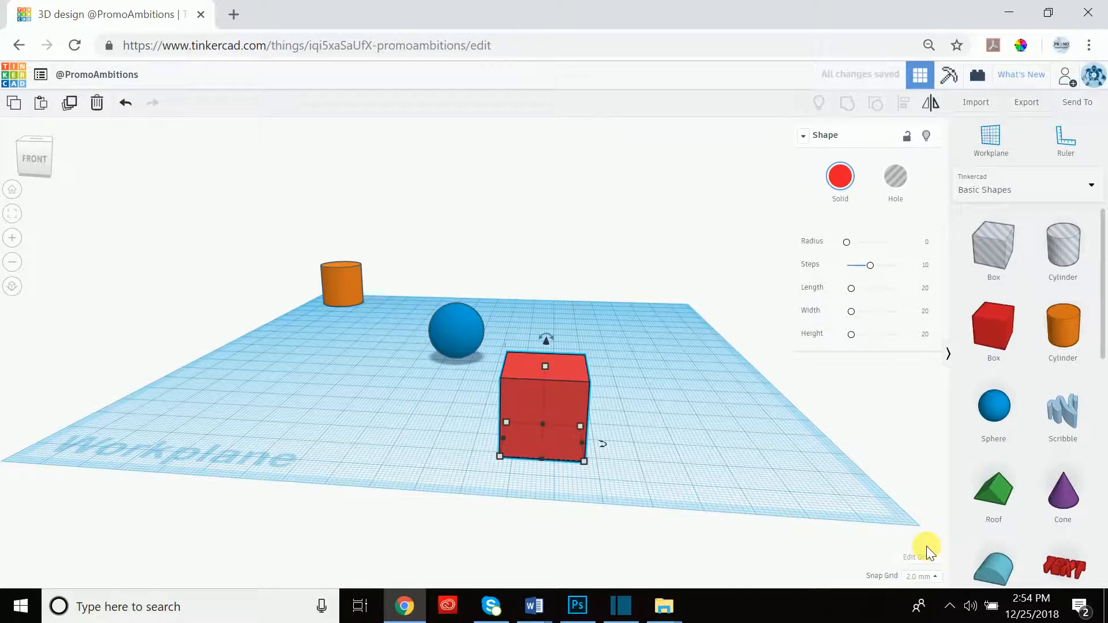
{"action": "key", "text": "shift+Right"}
{"action": "key", "text": "shift+Right"}
{"action": "key", "text": "shift+Left"}
{"action": "key", "text": "shift+Left"}
{"action": "key", "text": "shift+Left"}
{"action": "key", "text": "shift+Left"}
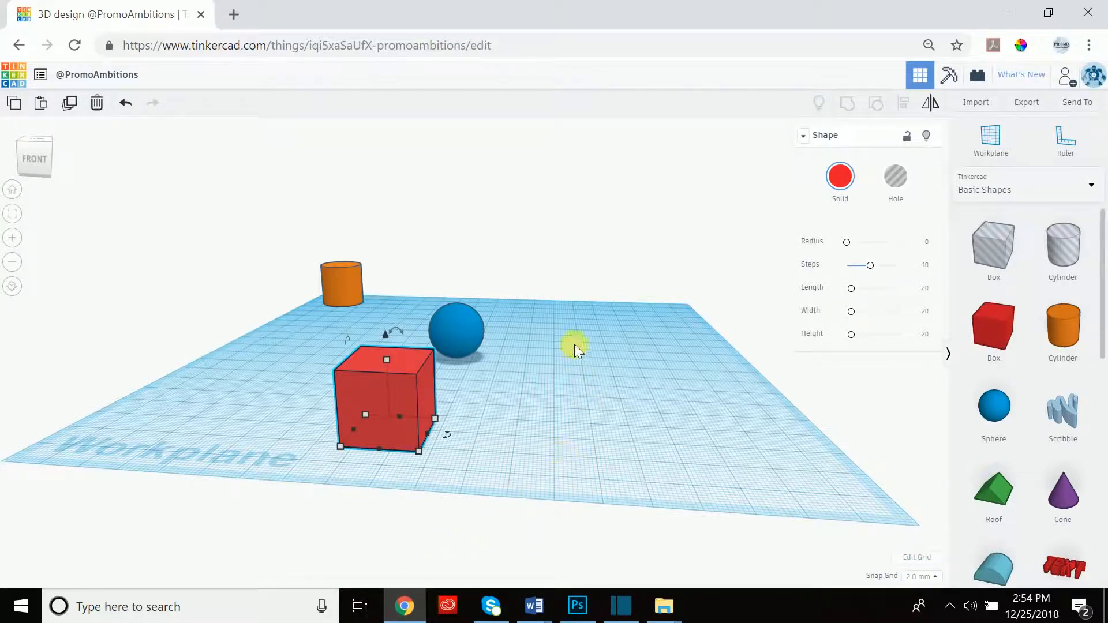
From a top-down view, drag the red box to sit centred in front of the blue sphere.
{"action": "right_click_drag", "start_coordinate": [498, 356], "coordinate": [548, 379]}
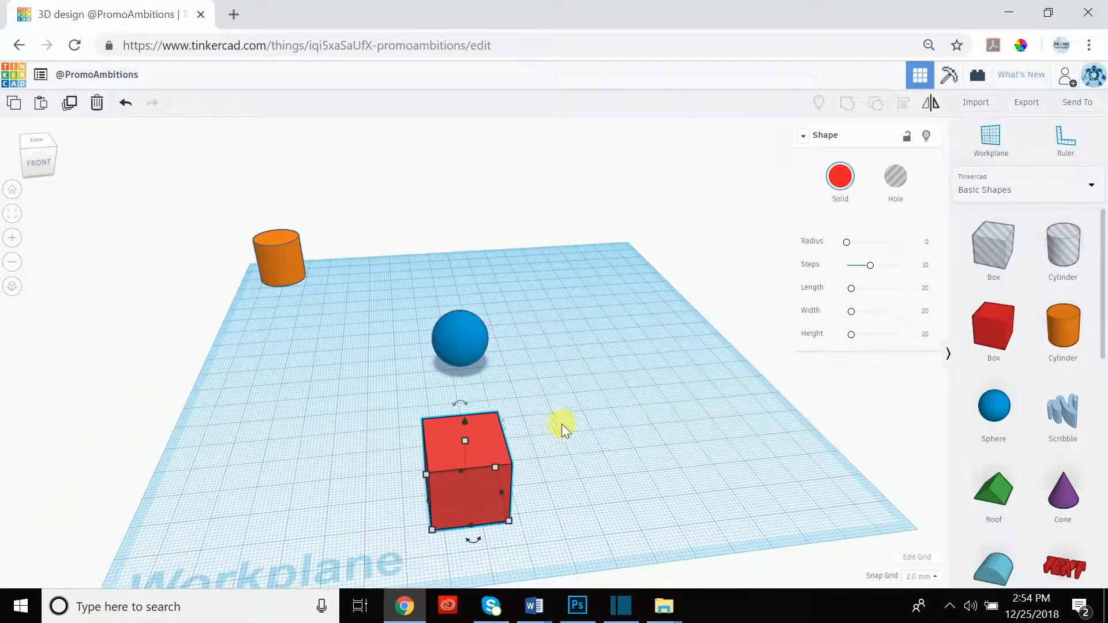
{"action": "right_click_drag", "start_coordinate": [532, 341], "coordinate": [529, 367]}
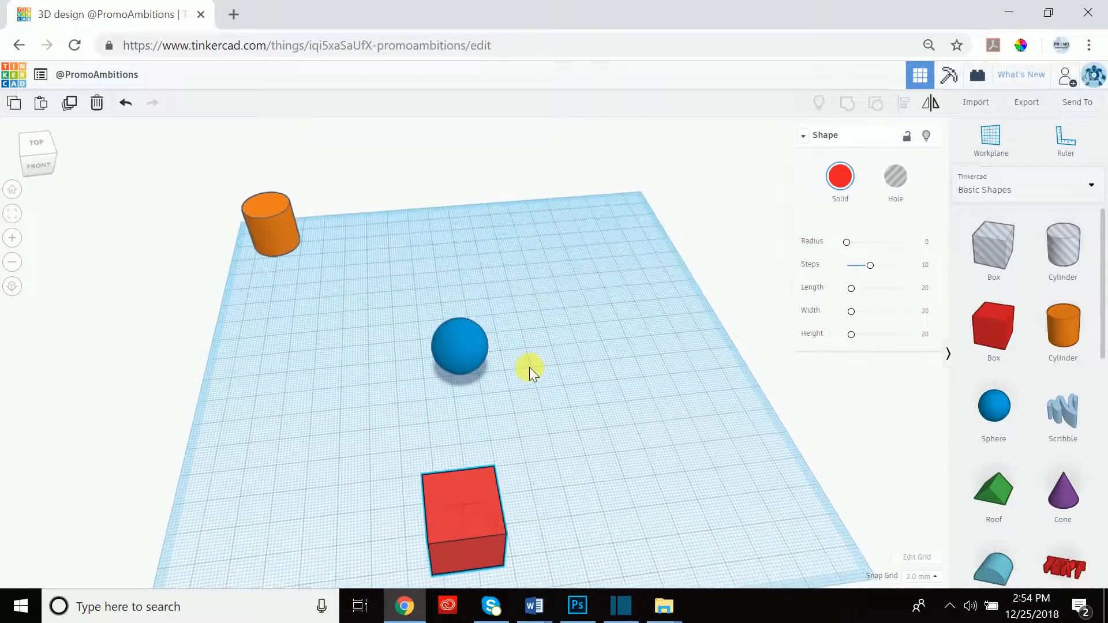
{"action": "left_click_drag", "start_coordinate": [474, 506], "coordinate": [499, 507]}
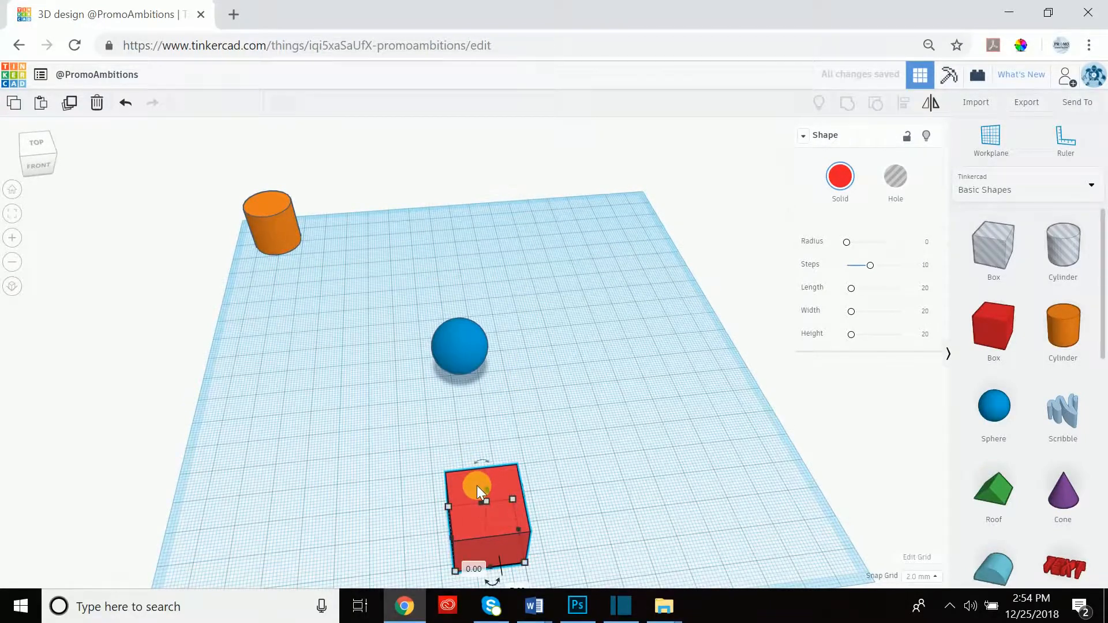
{"action": "mouse_move", "coordinate": [498, 489]}
{"action": "left_mouse_down"}
{"action": "mouse_move", "coordinate": [483, 447]}
{"action": "mouse_move", "coordinate": [496, 428]}
{"action": "mouse_move", "coordinate": [481, 406]}
{"action": "mouse_move", "coordinate": [494, 387]}
{"action": "mouse_move", "coordinate": [507, 496]}
{"action": "left_mouse_up"}
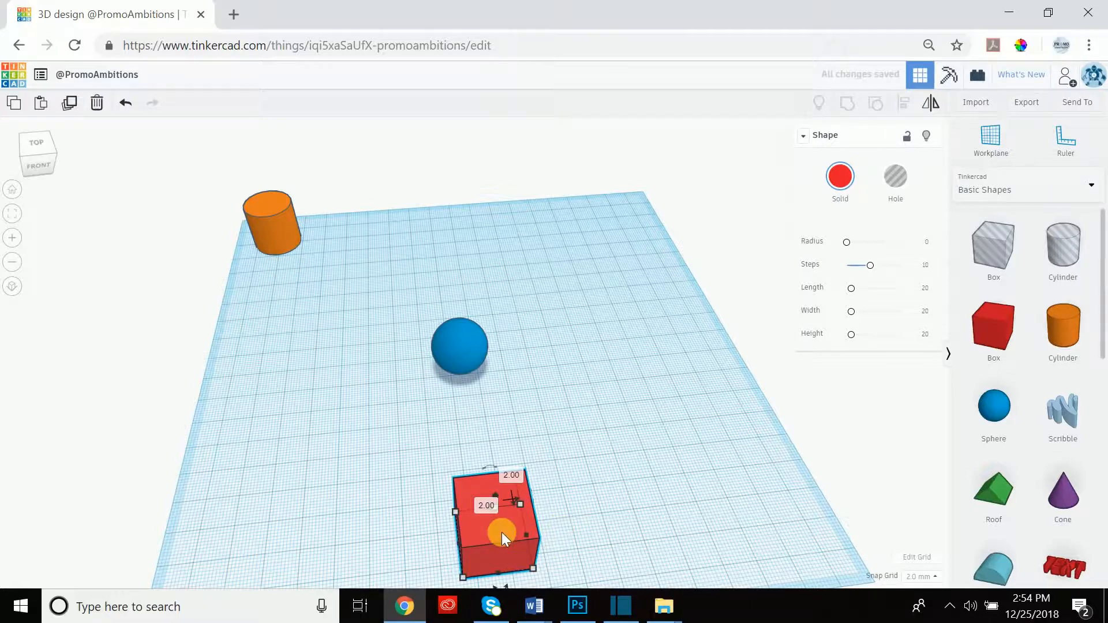
{"action": "left_click_drag", "start_coordinate": [502, 534], "coordinate": [518, 465]}
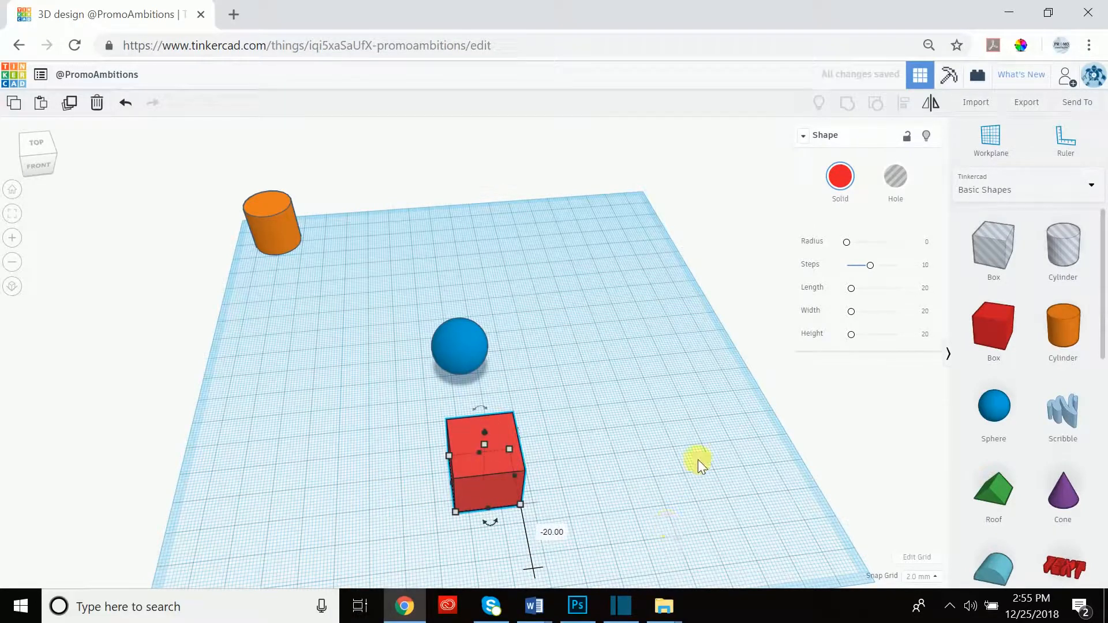
{"action": "left_click", "coordinate": [533, 524]}
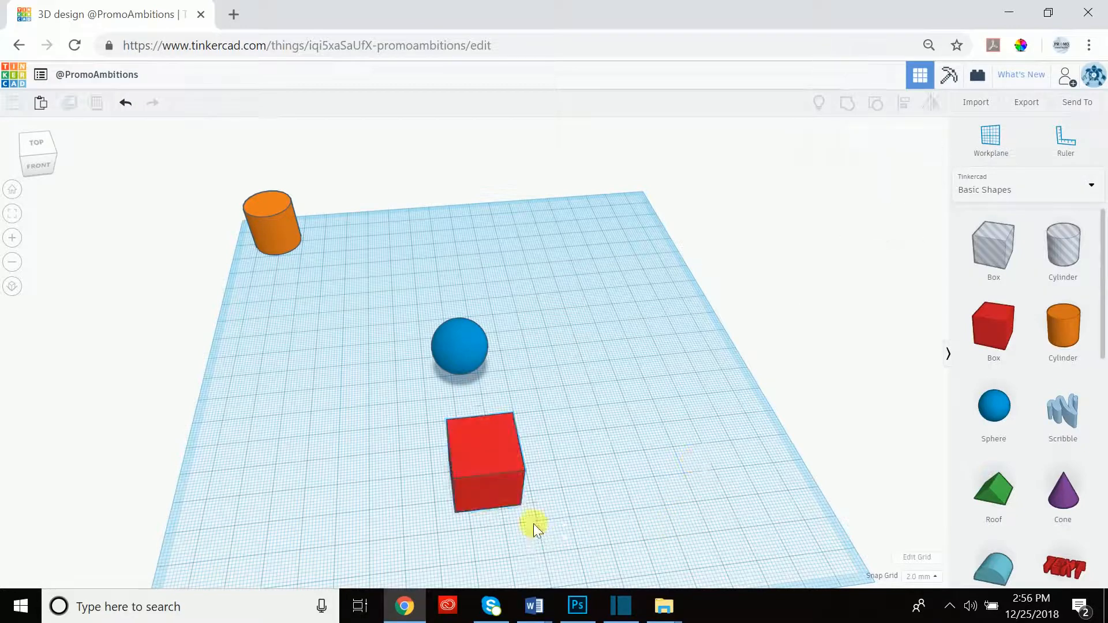